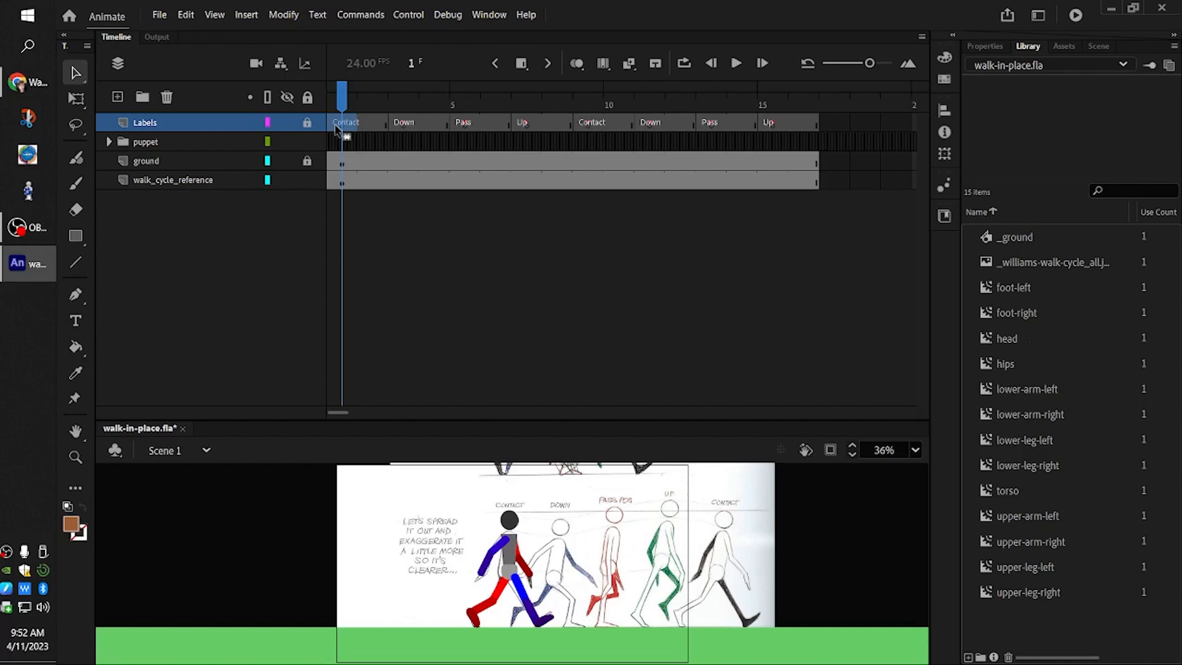
- Review the ground and walk_cycle_reference layers, and expand the puppet folder with its left_arm, left_leg and right_arm subfolders
left_click(181, 160)
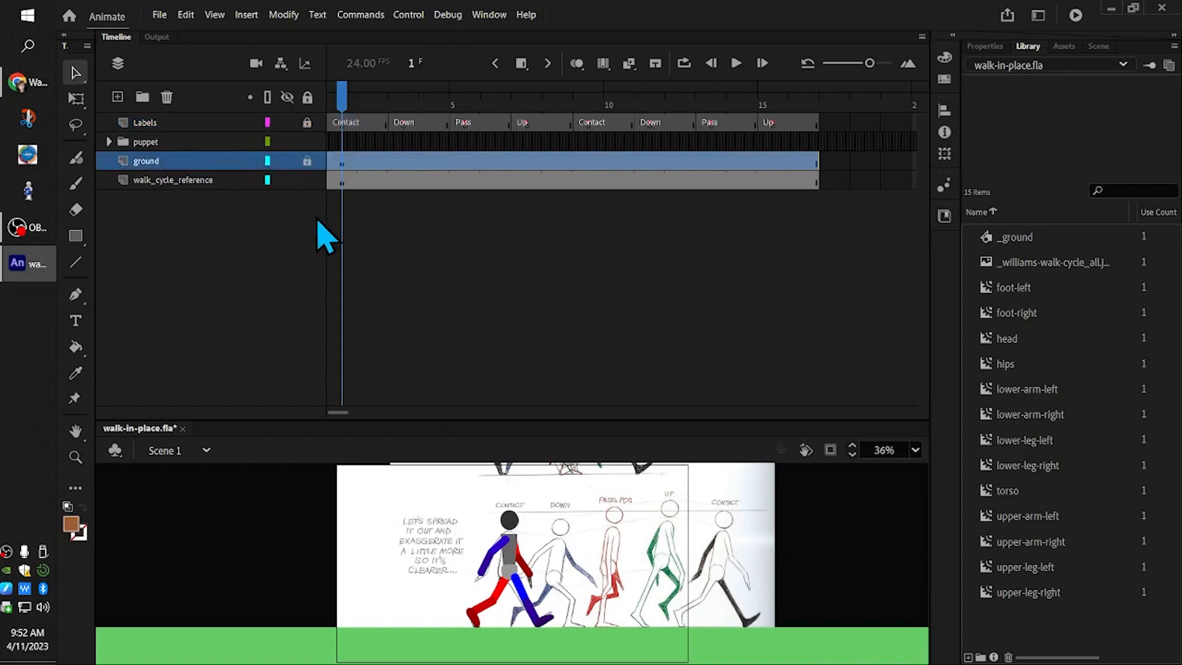
left_click(145, 181)
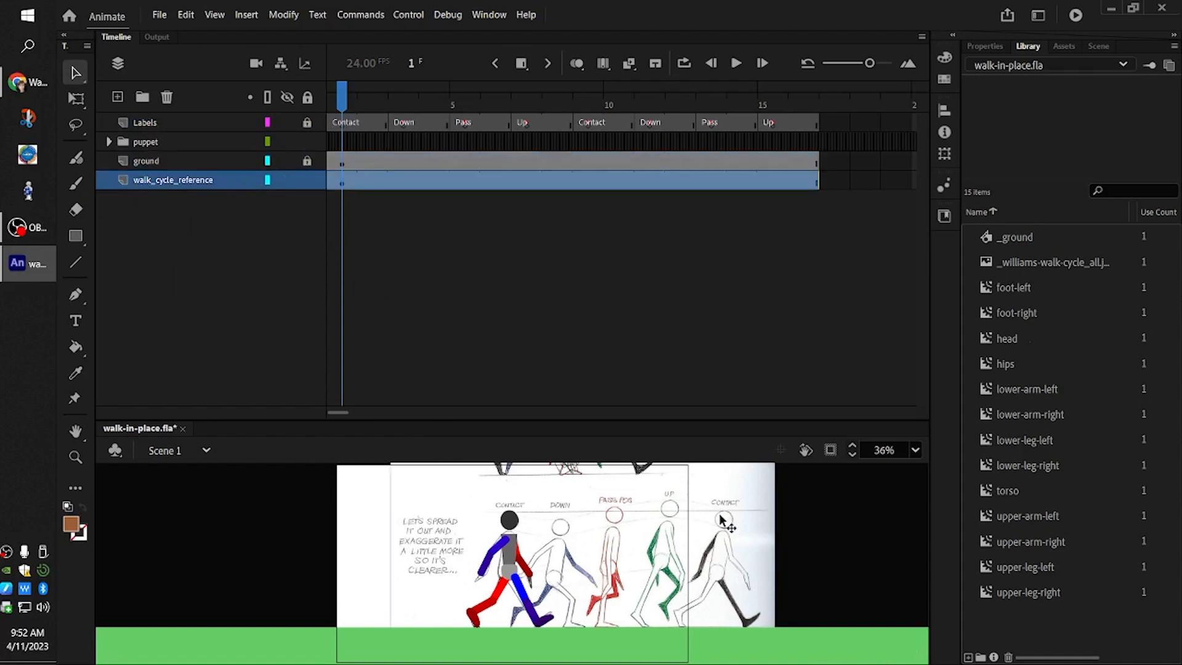
left_click(151, 143)
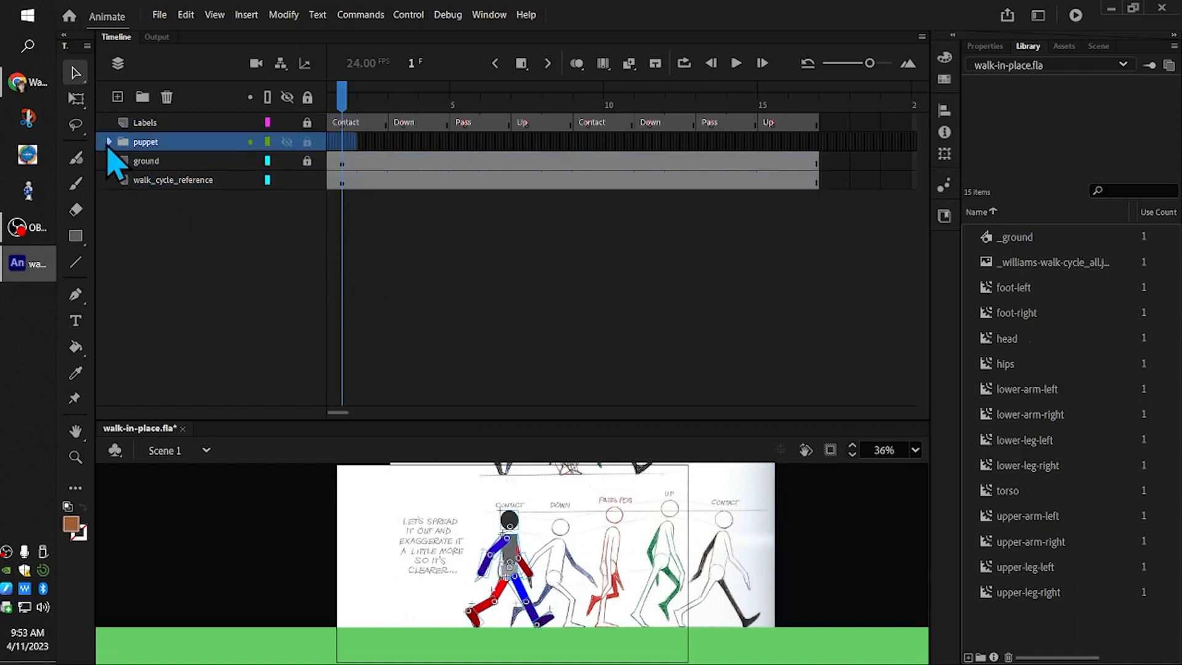
left_click(109, 142)
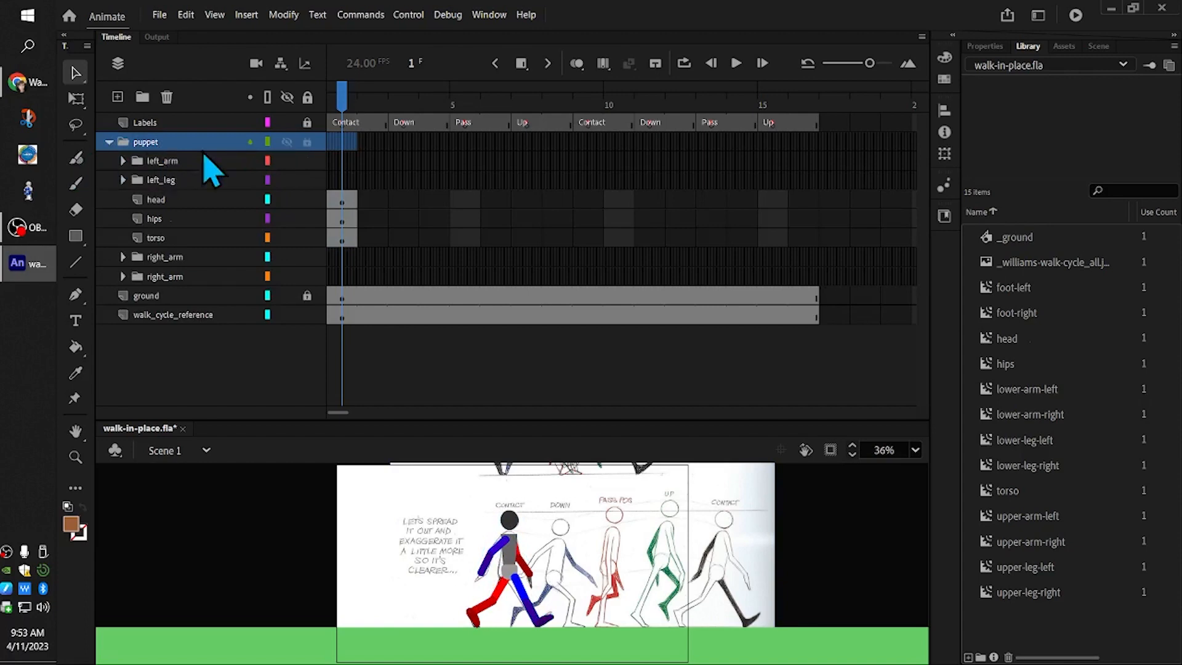
left_click(151, 162)
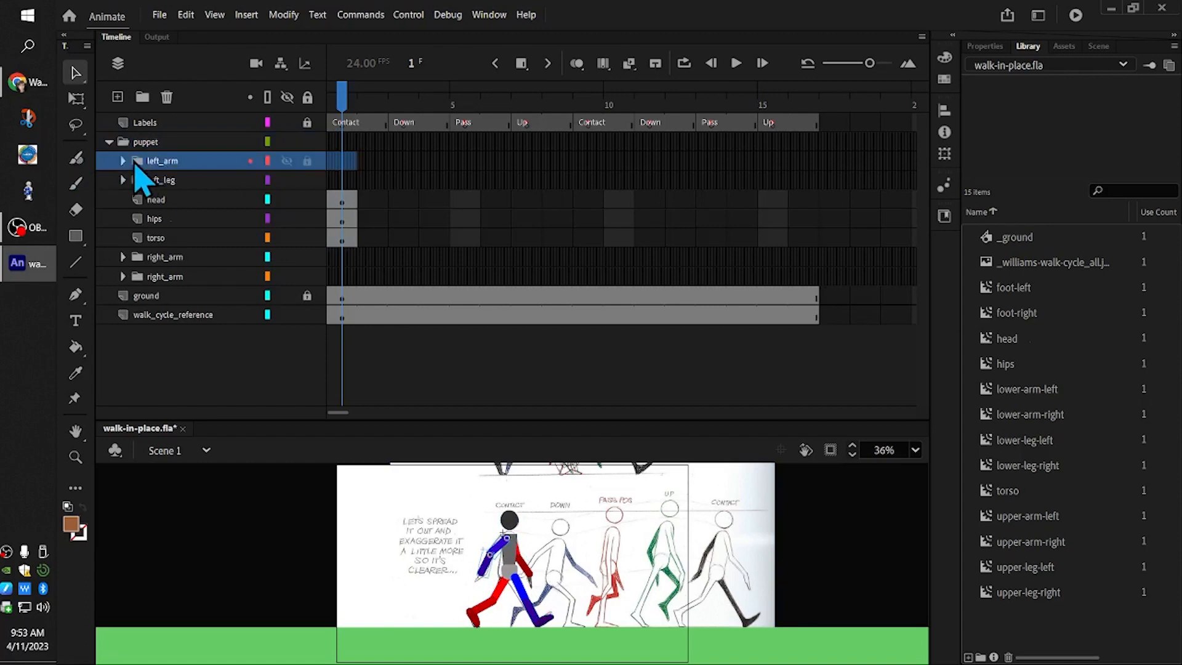
left_click(123, 160)
left_click(124, 219)
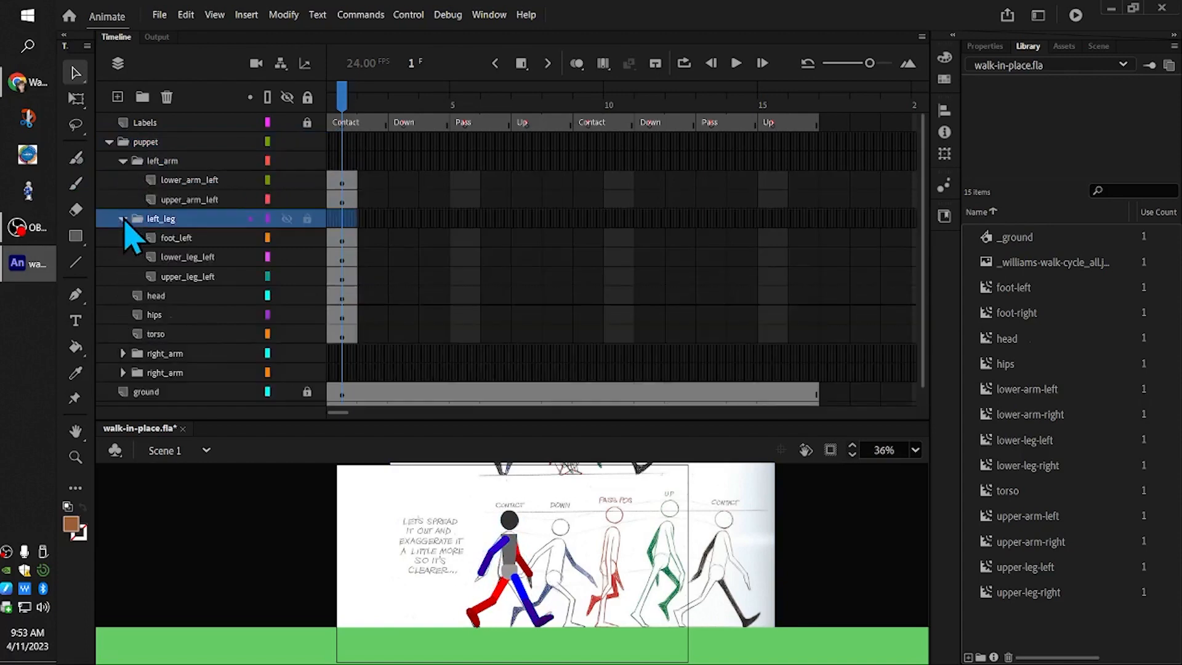
left_click(123, 353)
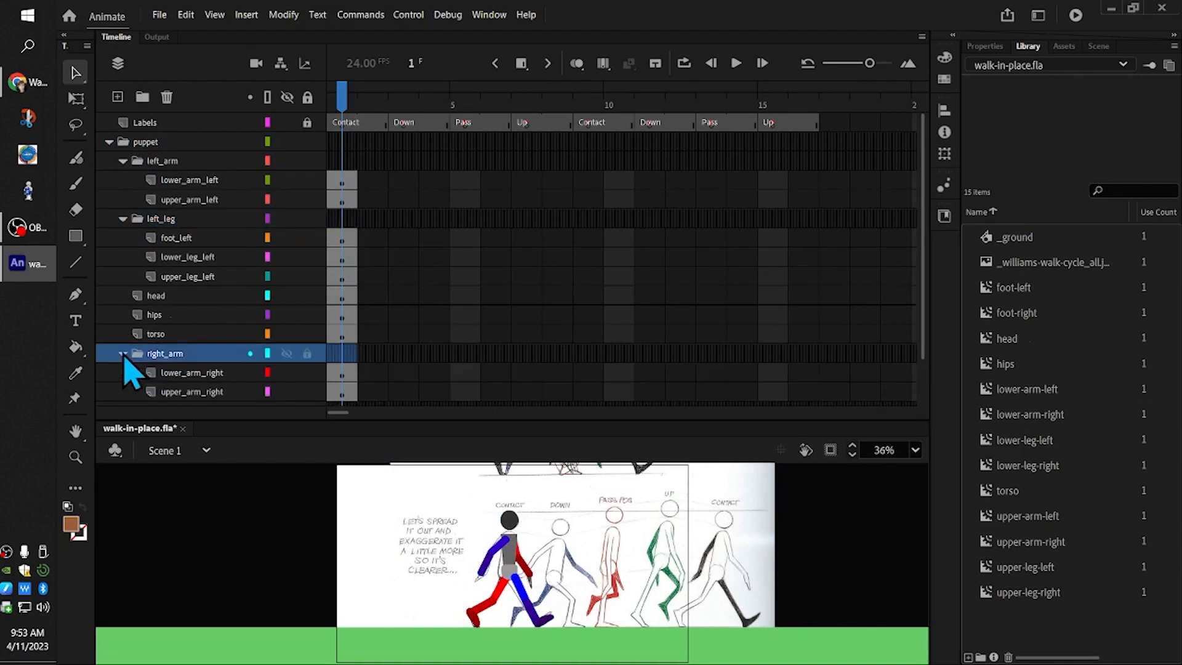
- Examine the head, hips and torso layers inside the puppet folder
scroll(129, 381, "down", 1)
scroll(185, 326, "up", 1)
left_click(203, 298)
left_click(203, 314)
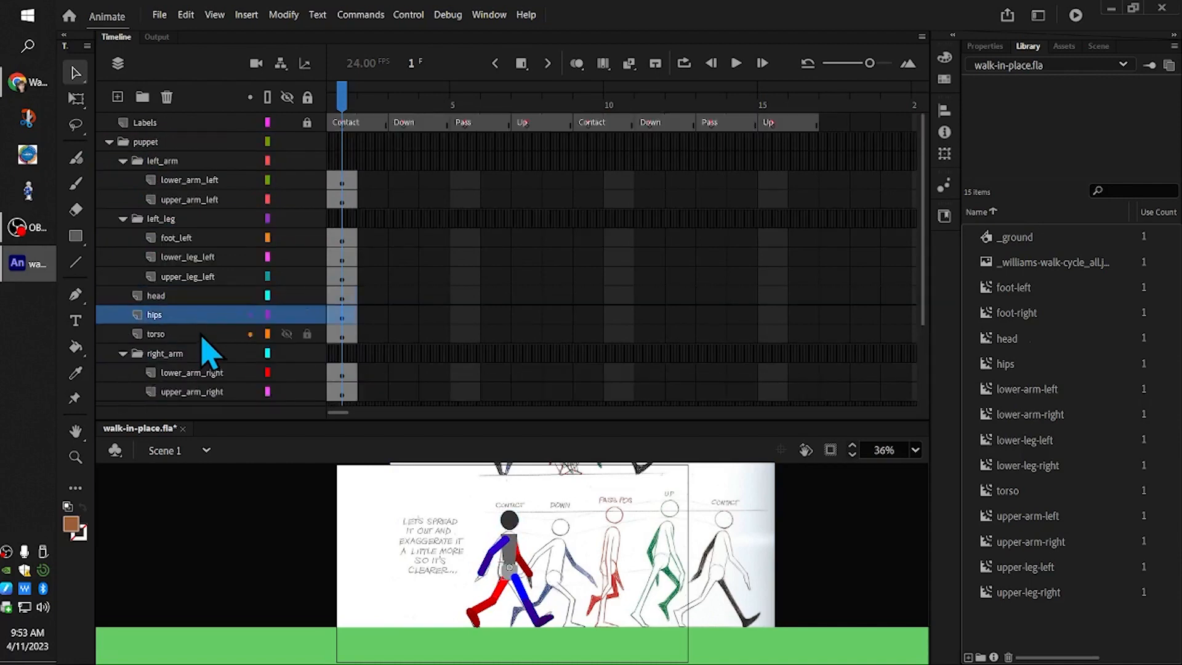
left_click(203, 334)
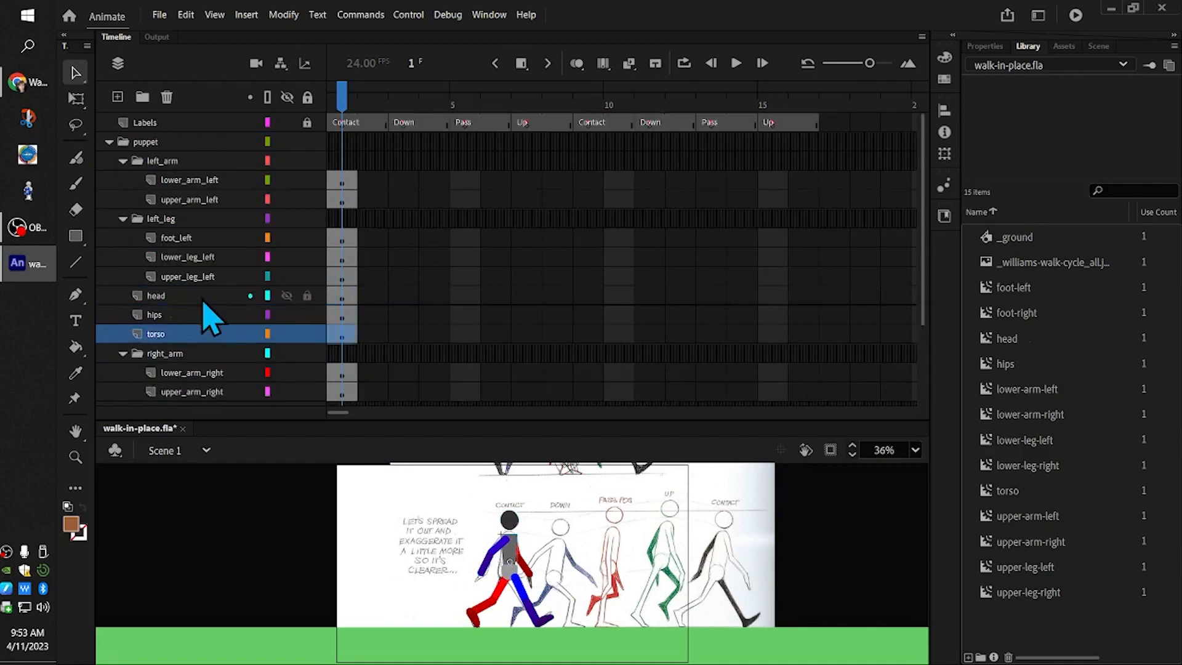
- Show the layer parenting view, examine how the puppet's parts are connected, and hide it again
left_click(282, 65)
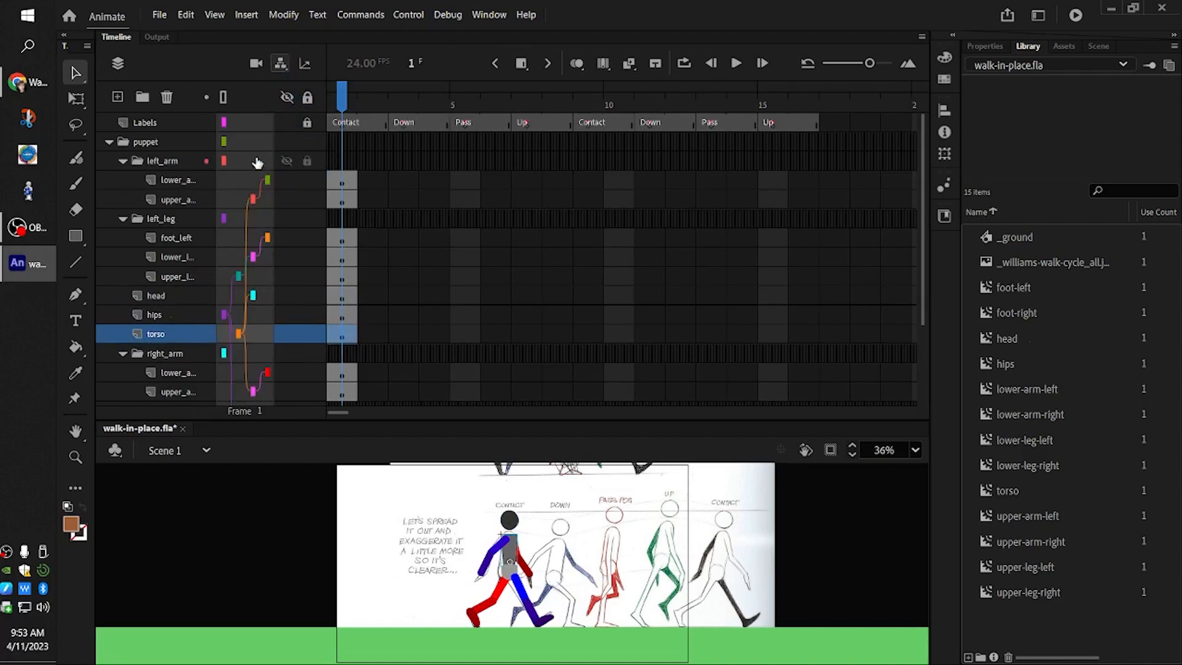
scroll(257, 227, "down", 3)
scroll(257, 228, "up", 3)
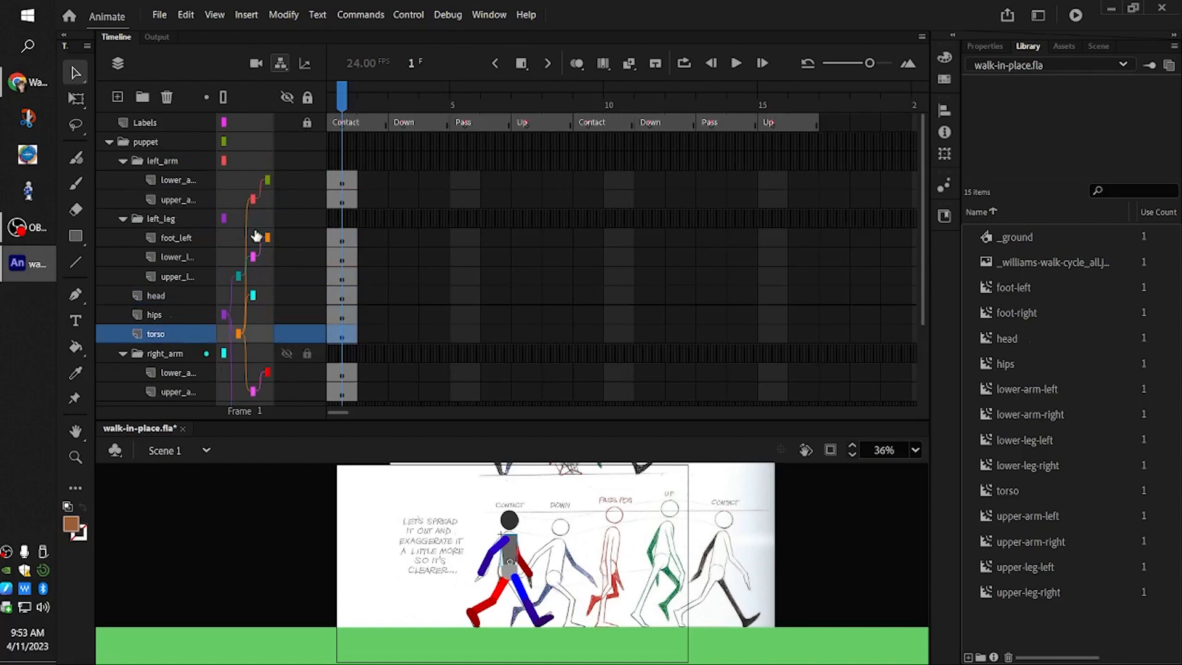
left_click(281, 65)
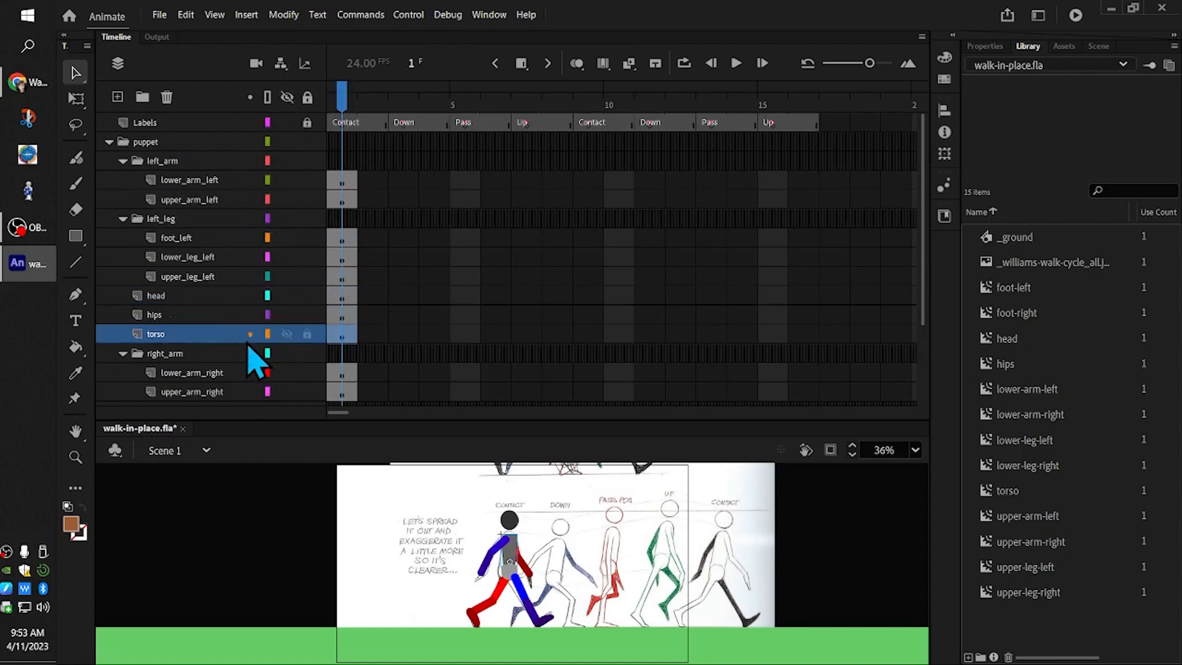
- Collapse the left_arm, left_leg, right_arm and right_leg layer folders
left_click(123, 161)
left_click(123, 180)
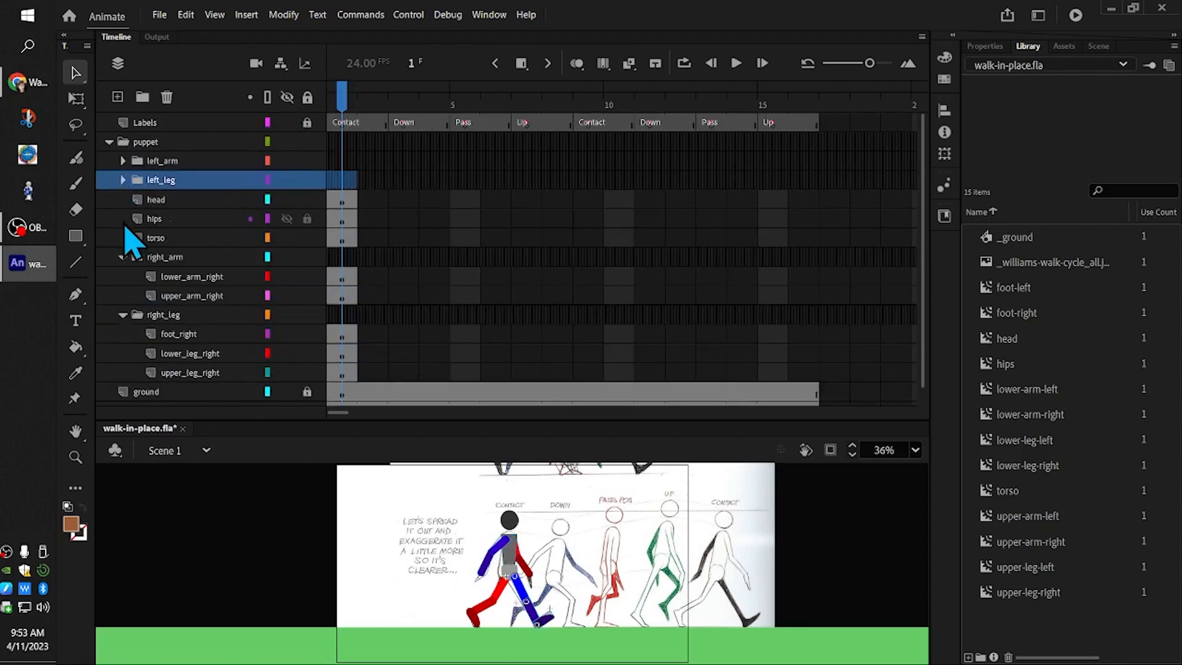
left_click(122, 257)
left_click(123, 277)
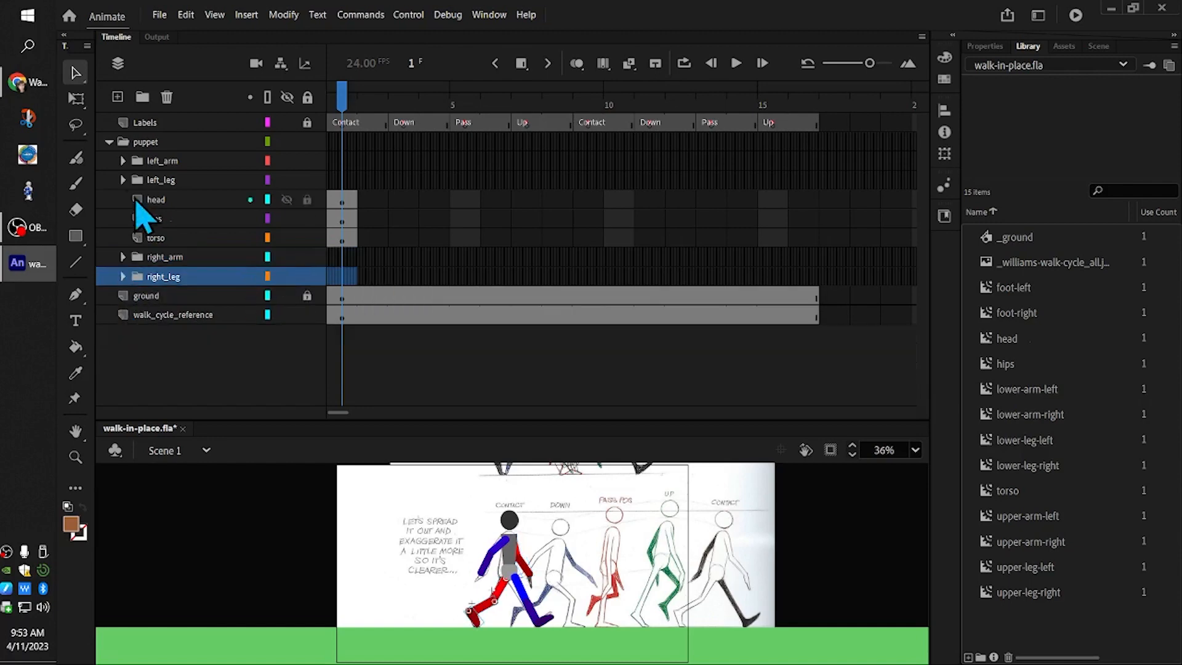
- Examine the contents of the left_arm and left_leg folders, leaving both collapsed
left_click(123, 160)
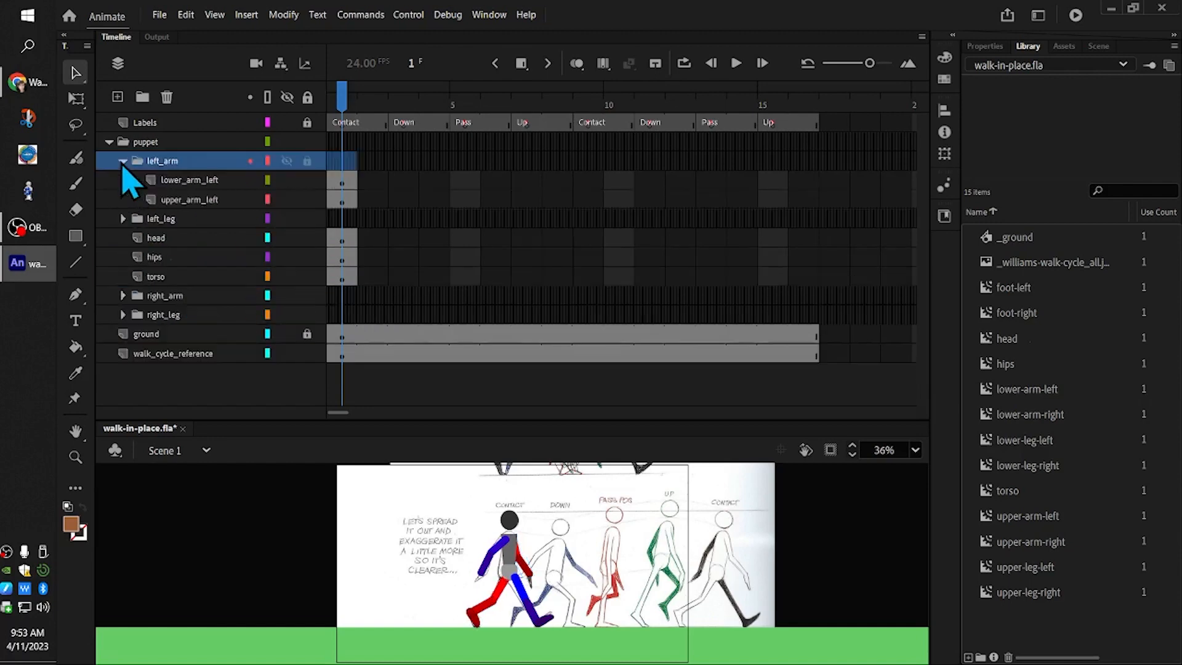
left_click(123, 161)
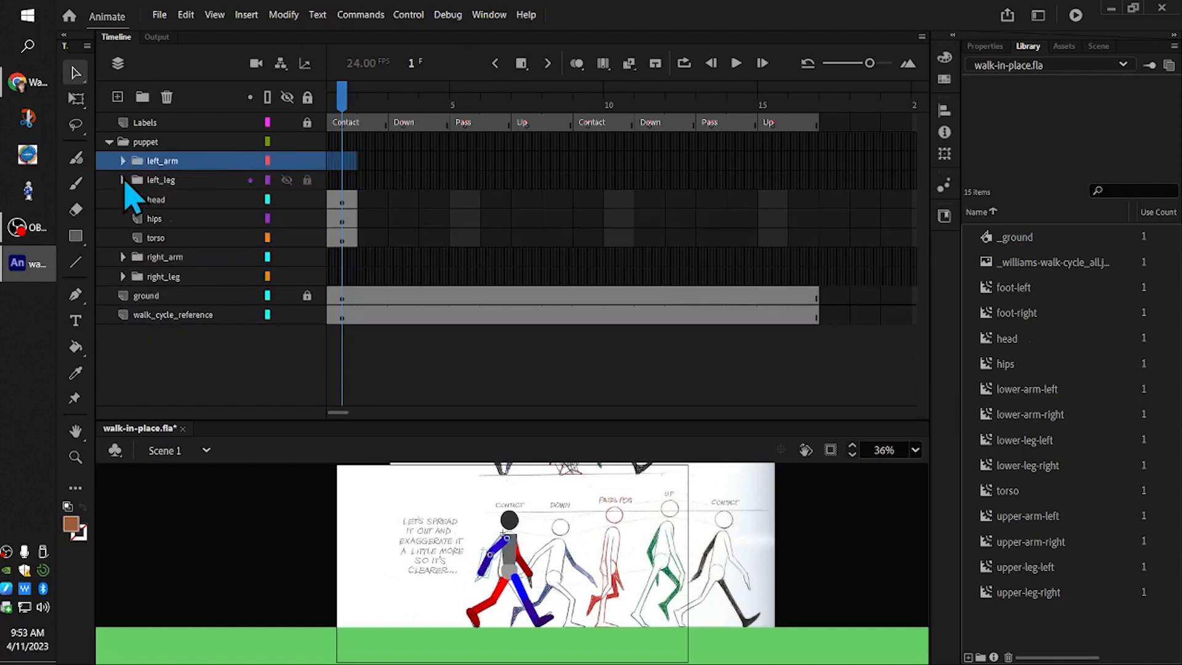
left_click(123, 179)
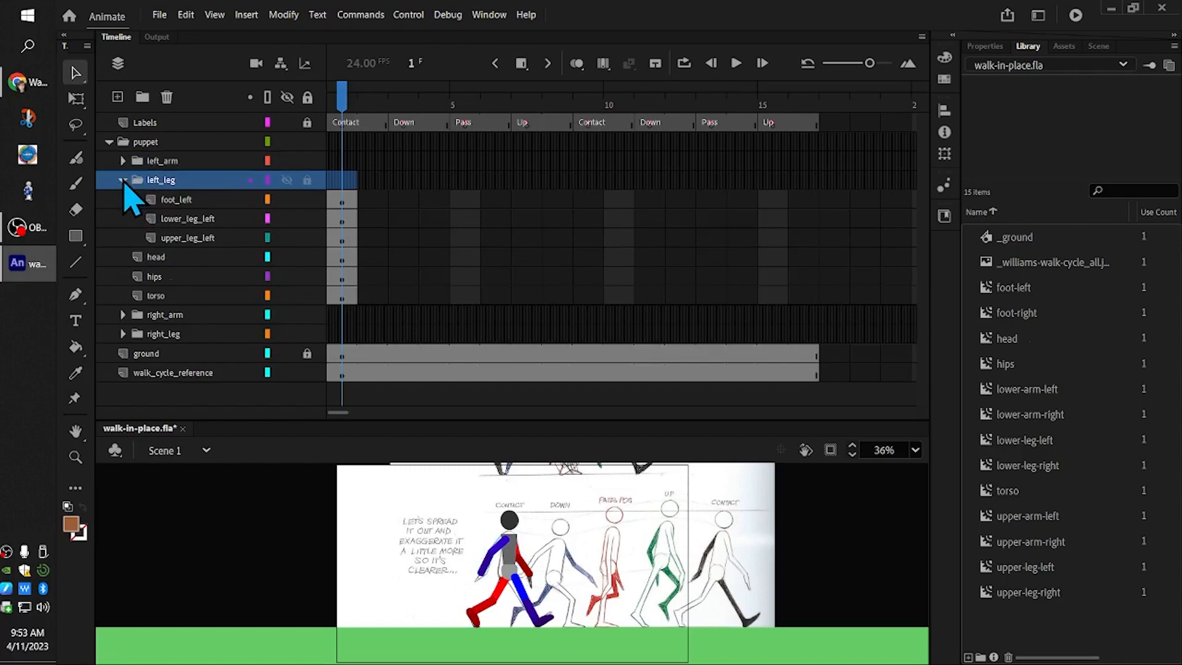
left_click(123, 180)
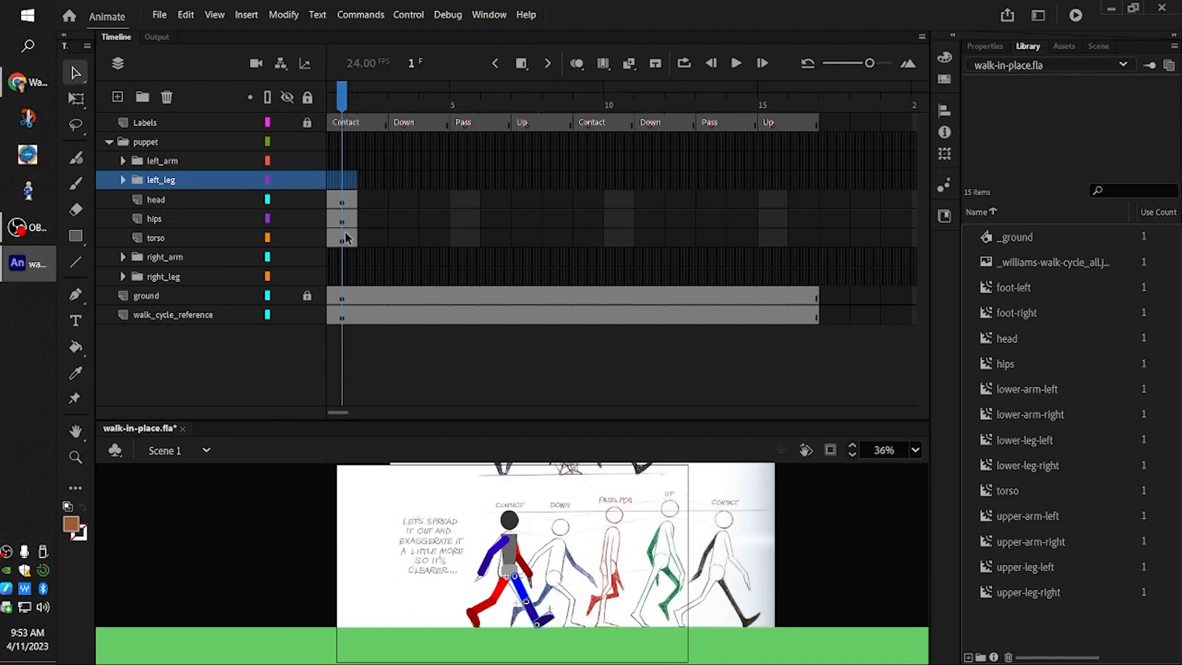
left_click(124, 180)
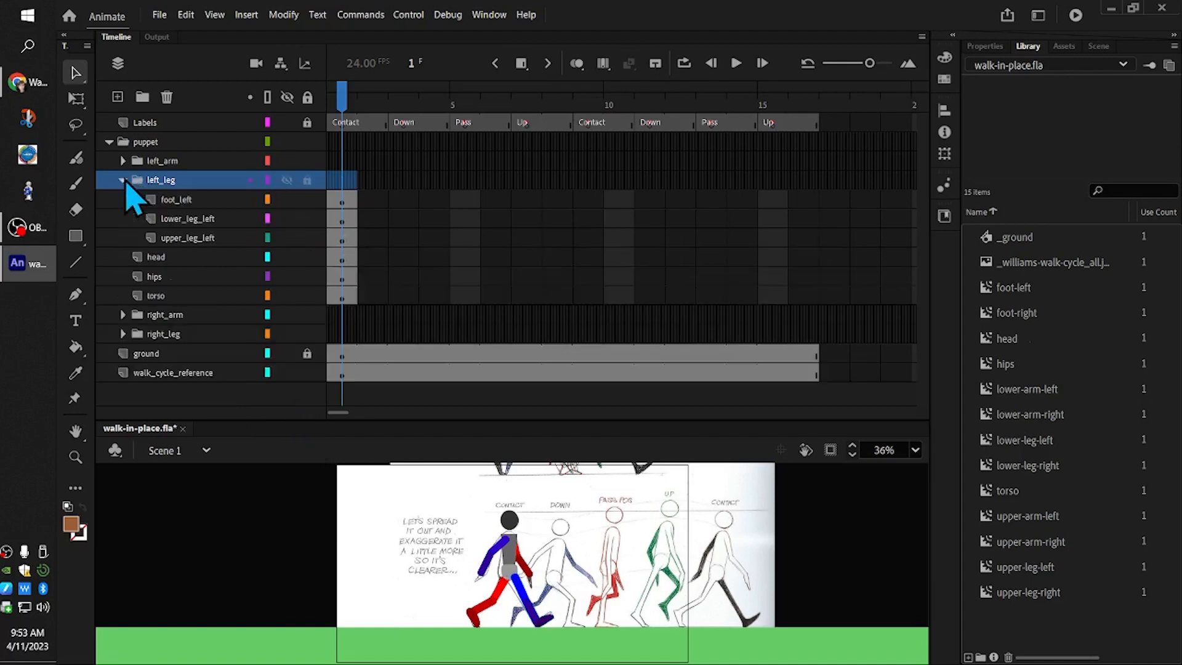
left_click(123, 161)
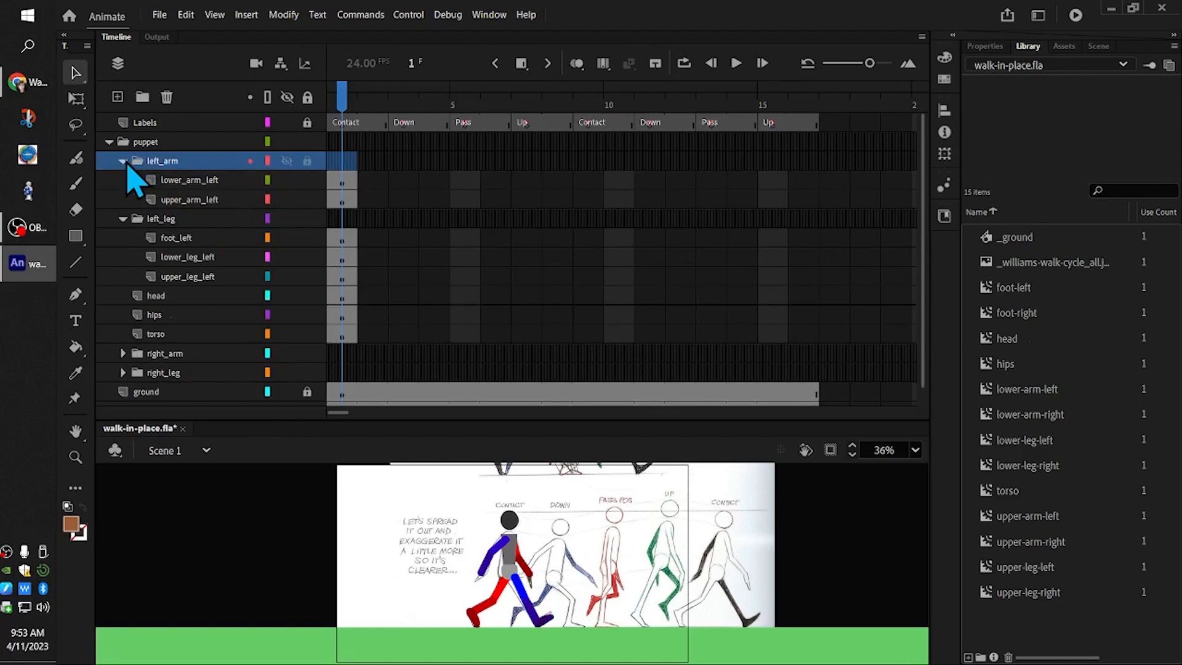
left_click(123, 161)
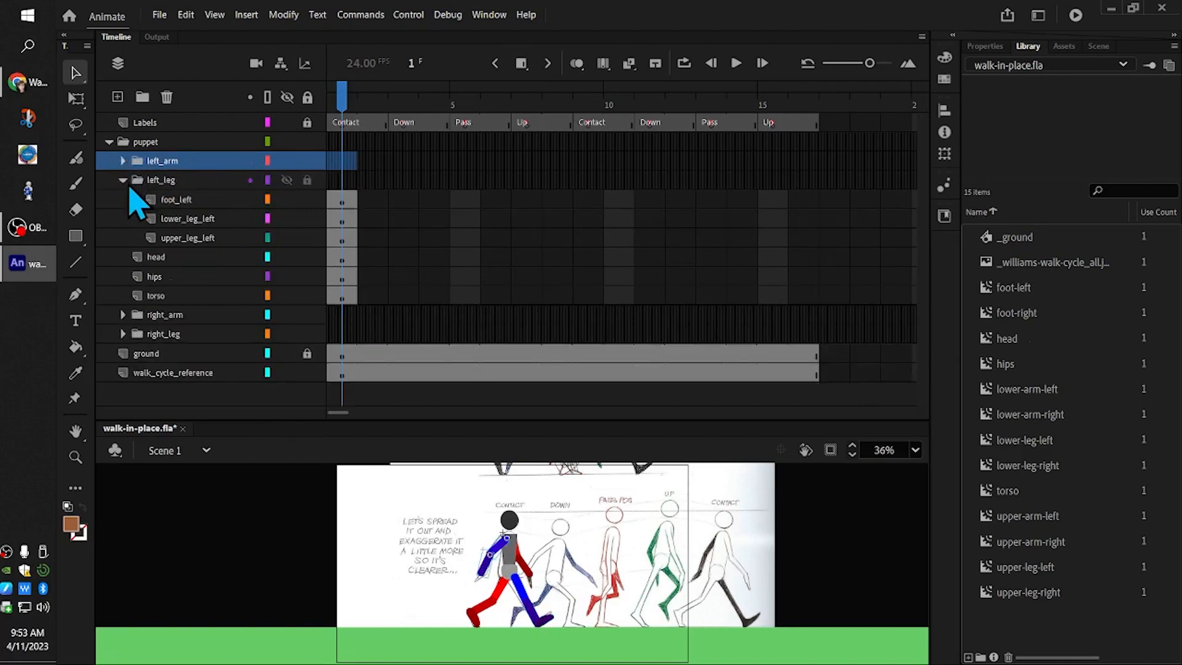
left_click(127, 182)
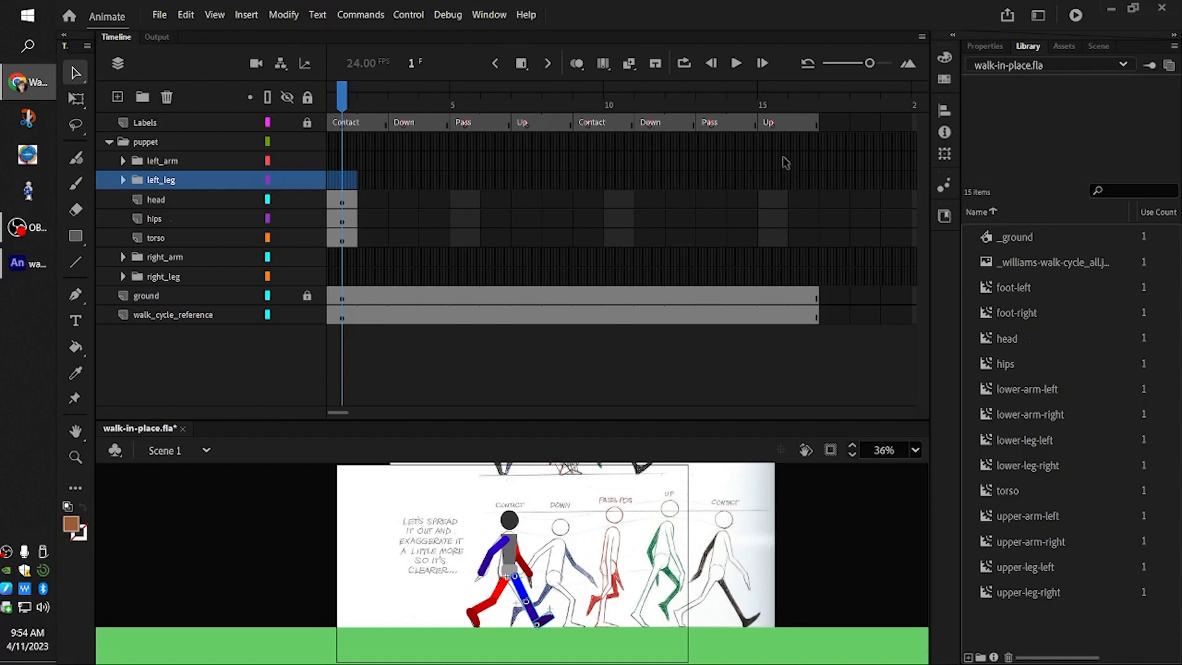
- Extend all the puppet's body-part layers to frame 16 and return the playhead to frame 1
left_click(814, 120)
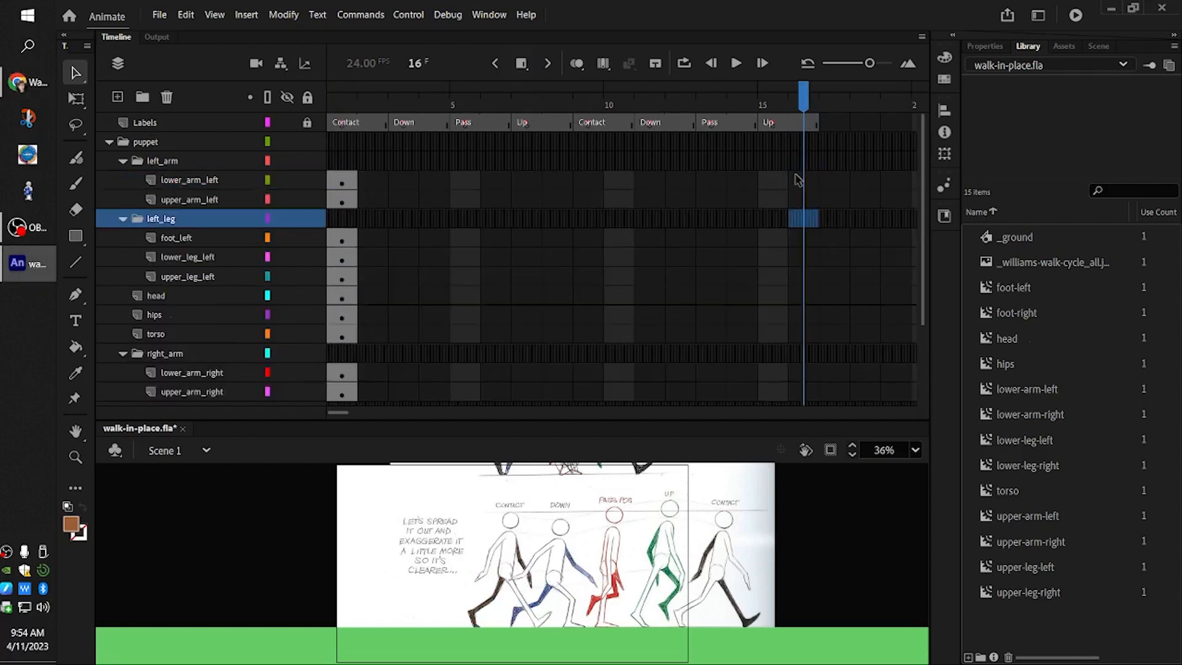
left_click_drag(798, 179, 801, 348)
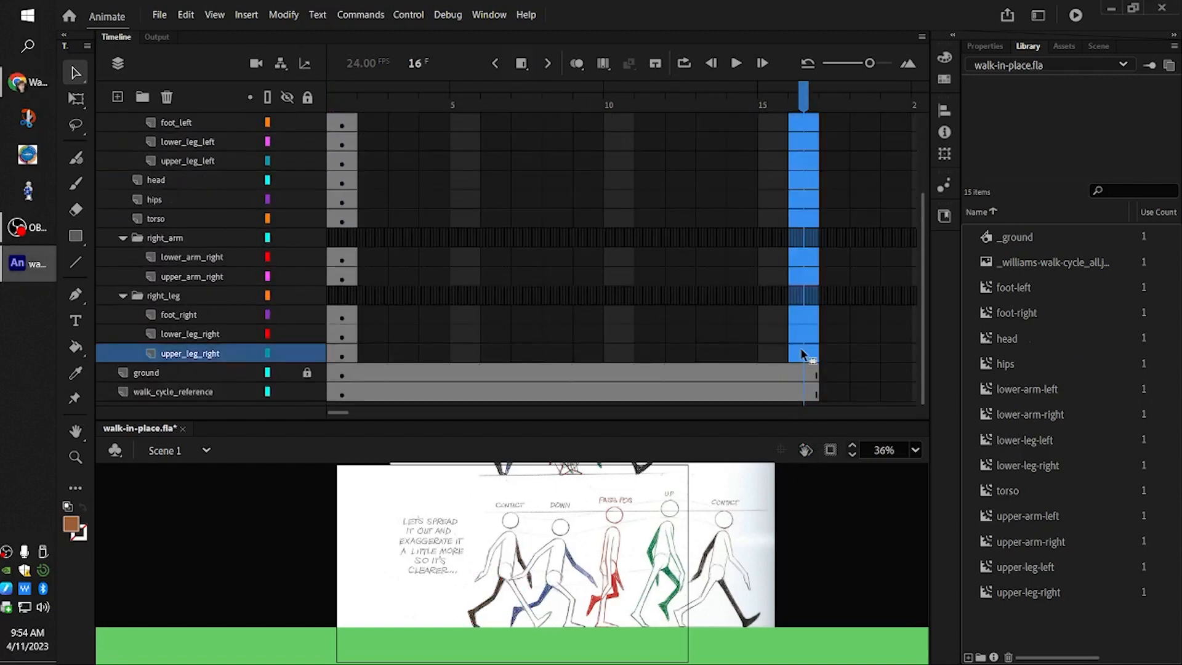
left_click(521, 63)
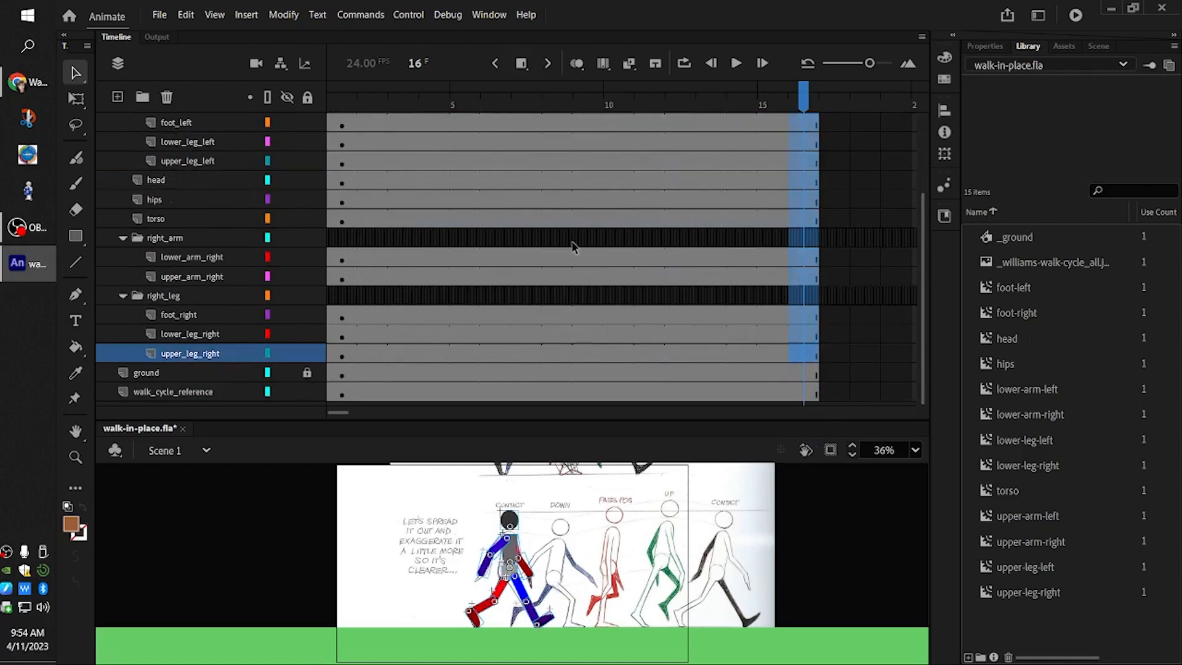
scroll(506, 250, "up", 3)
left_click(799, 96)
left_click_drag(798, 96, 343, 99)
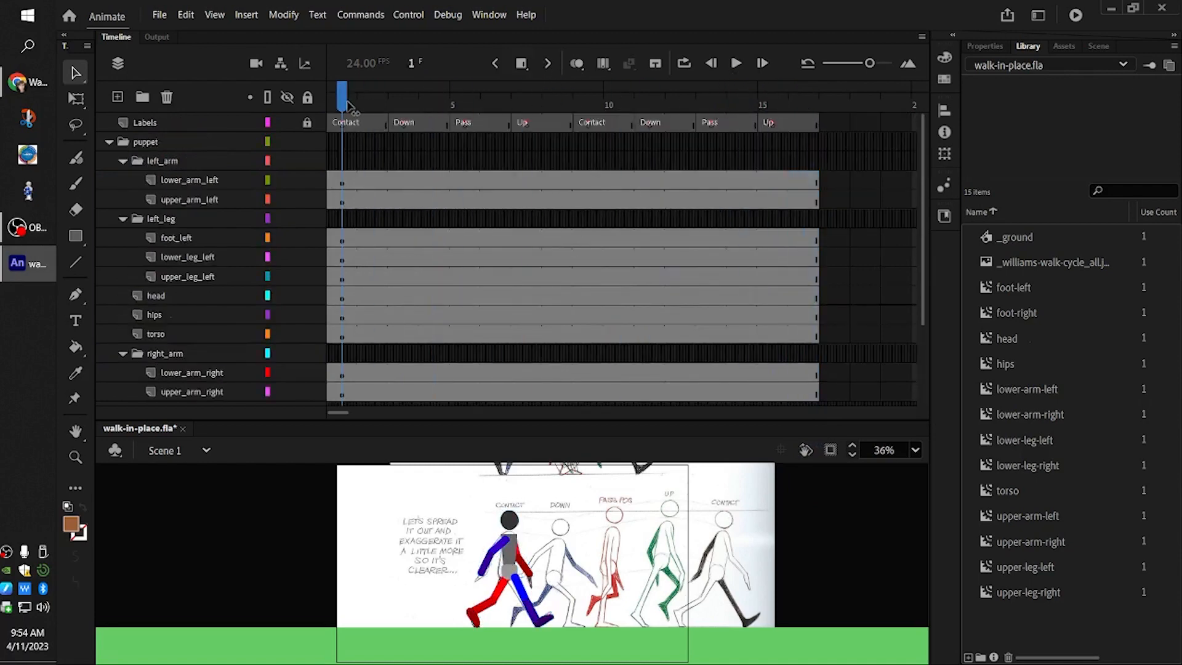
- Collapse the left_leg, right_arm and right_leg folders, keeping left_arm expanded
scroll(709, 259, "down", 3)
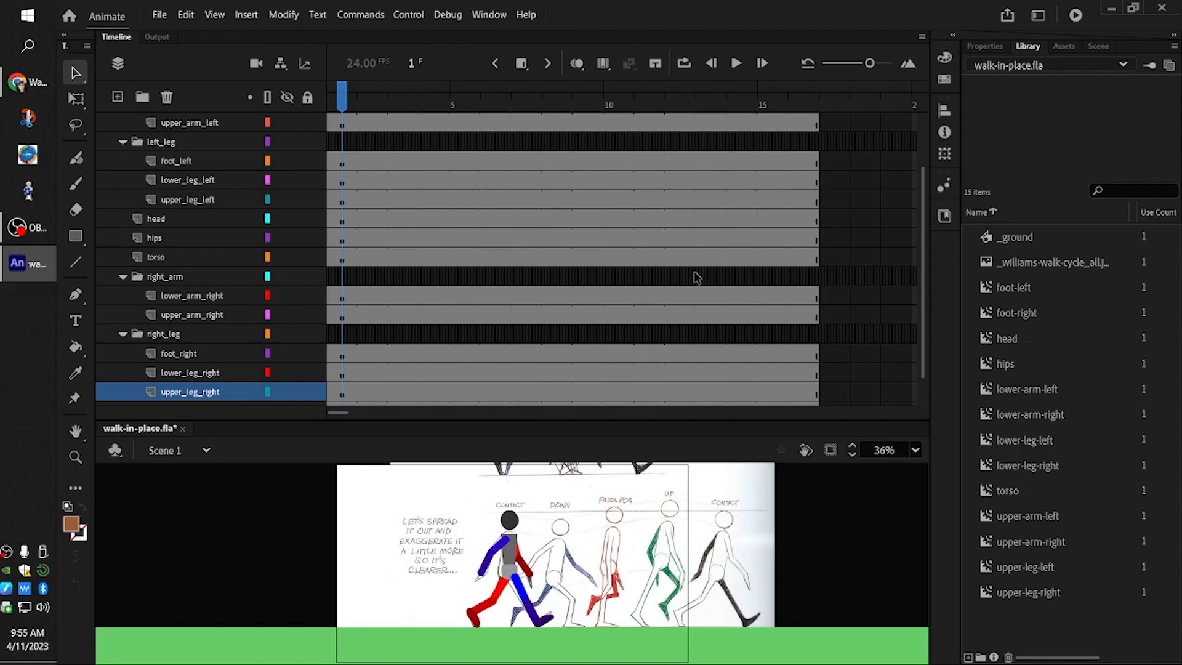
left_click(123, 141)
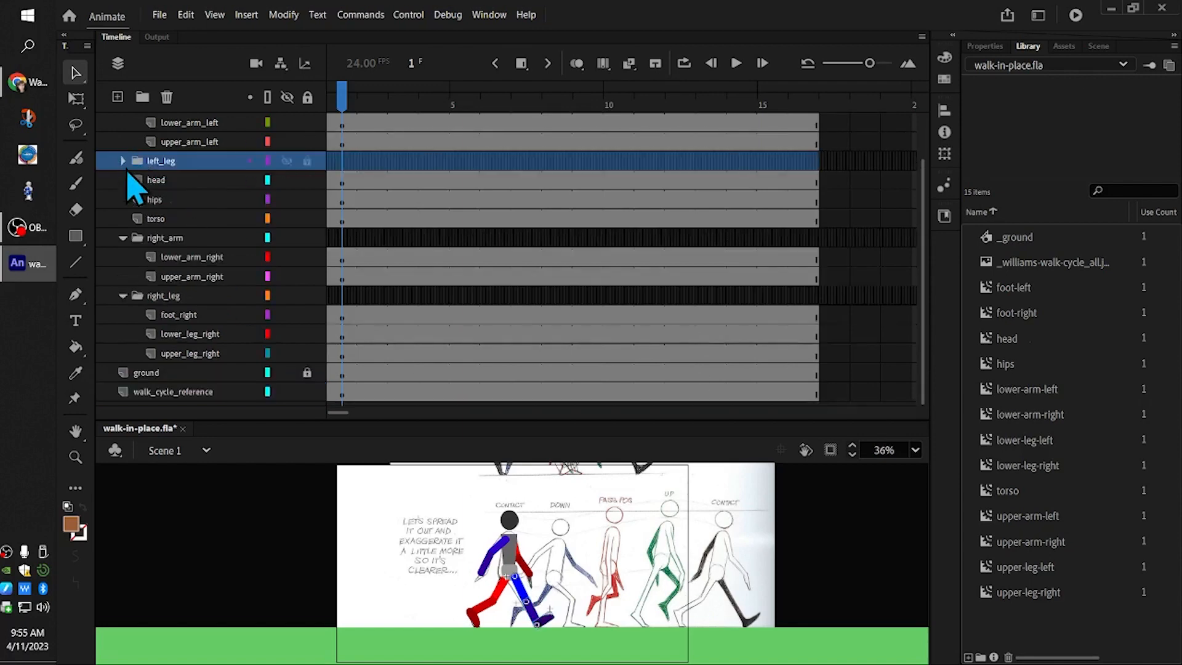
left_click(123, 161)
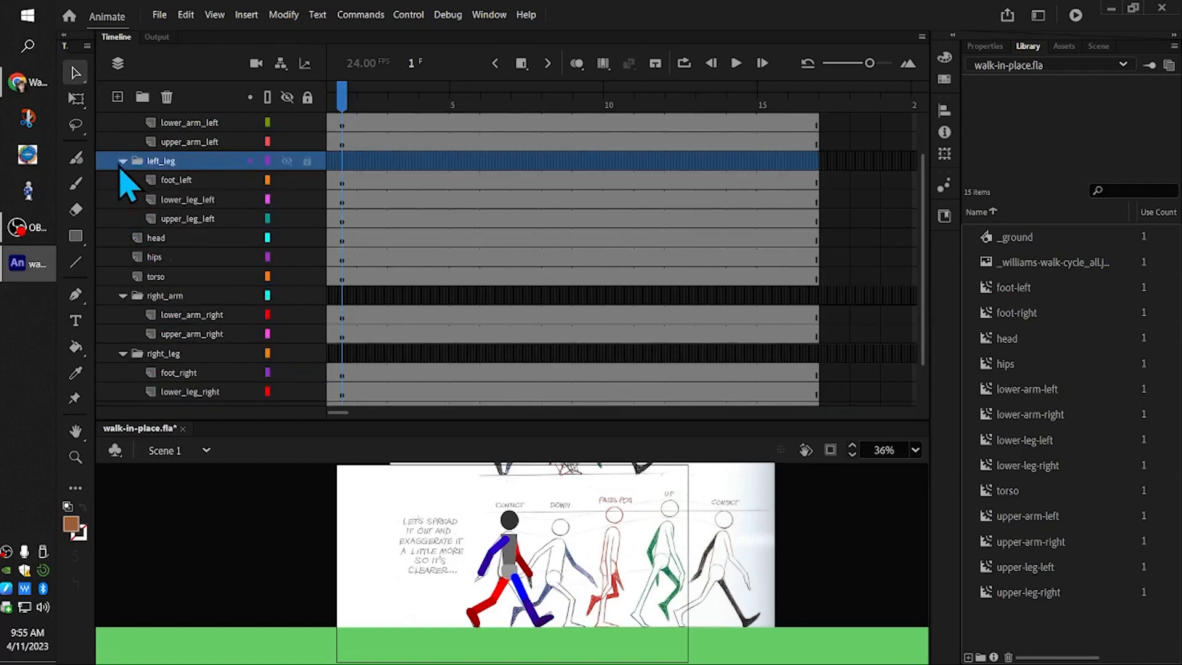
left_click(123, 162)
left_click(123, 238)
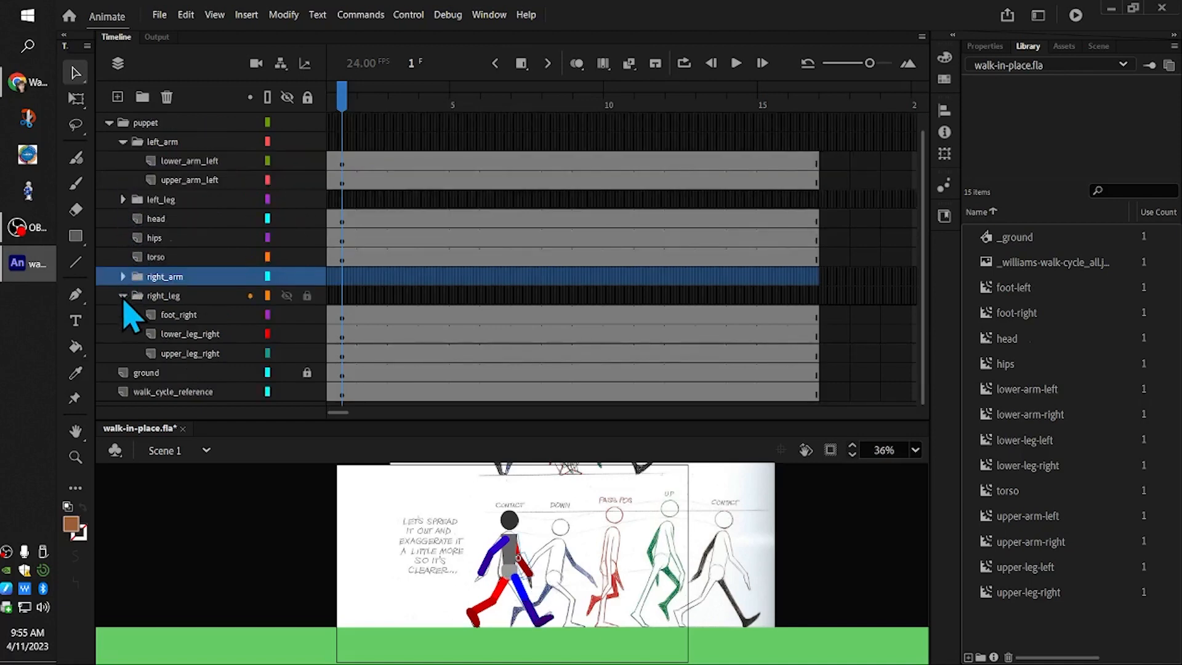
left_click(123, 297)
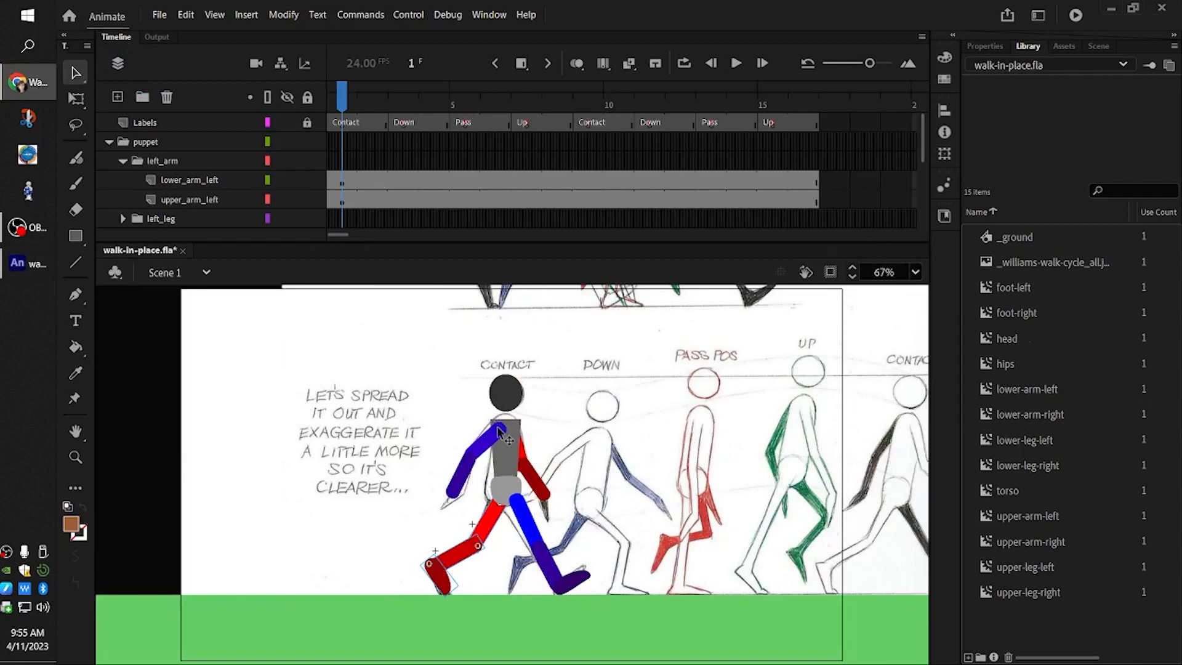
- Insert keyframes at frame 3, the Down pose, on the puppet, ground and walk_cycle_reference layers
left_click_drag(336, 97, 405, 100)
left_click(412, 105)
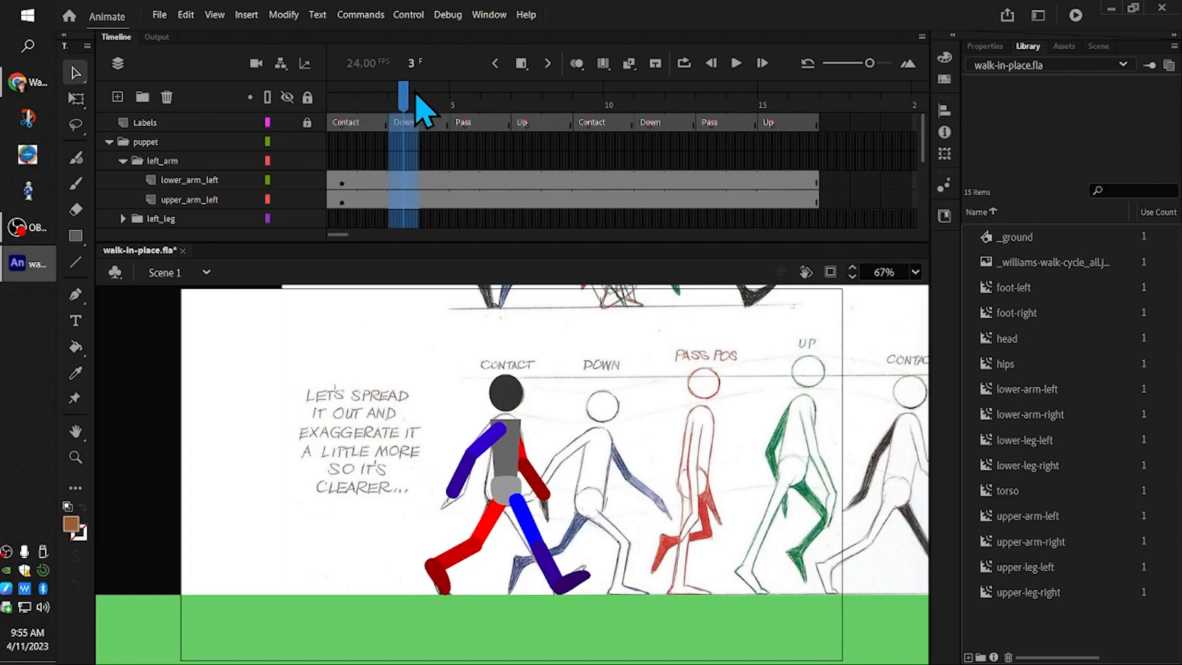
left_click(522, 65)
left_click(554, 89)
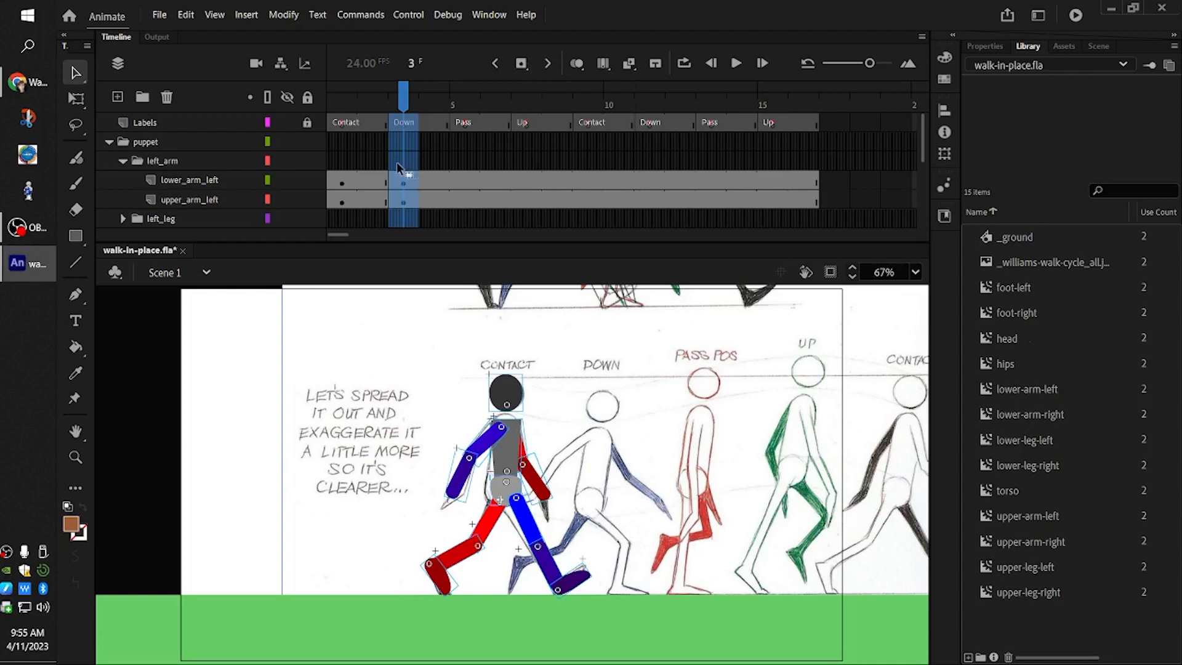
scroll(451, 169, "down", 3)
scroll(406, 176, "up", 5)
scroll(406, 217, "down", 5)
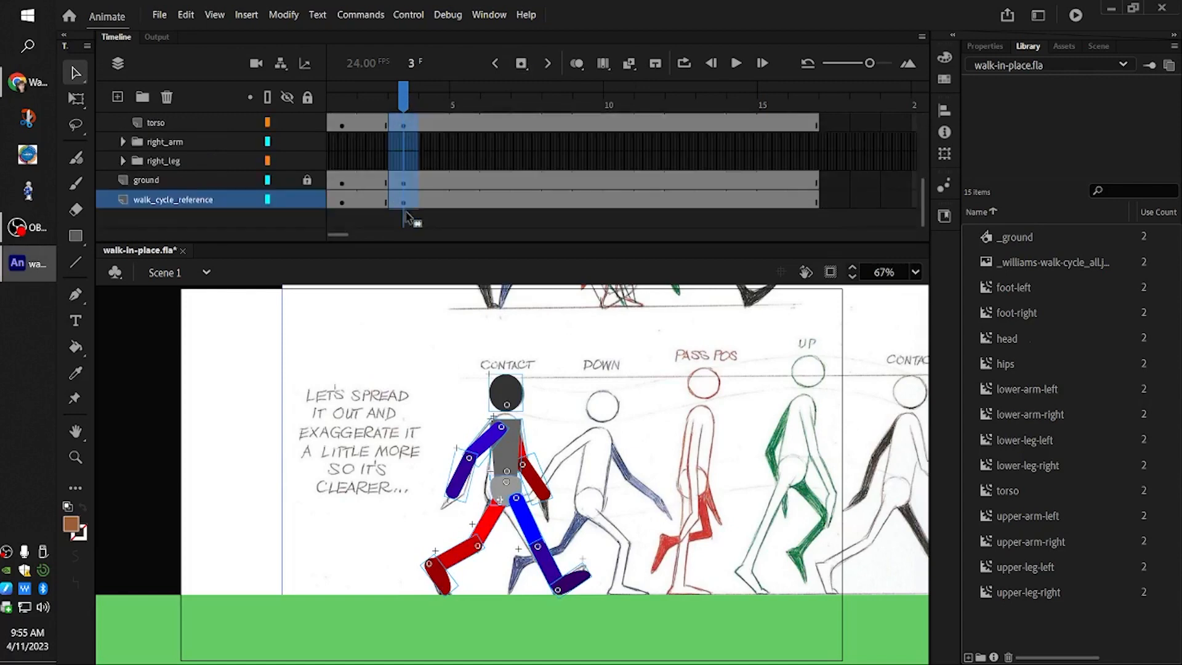
scroll(431, 203, "up", 3)
scroll(382, 201, "down", 3)
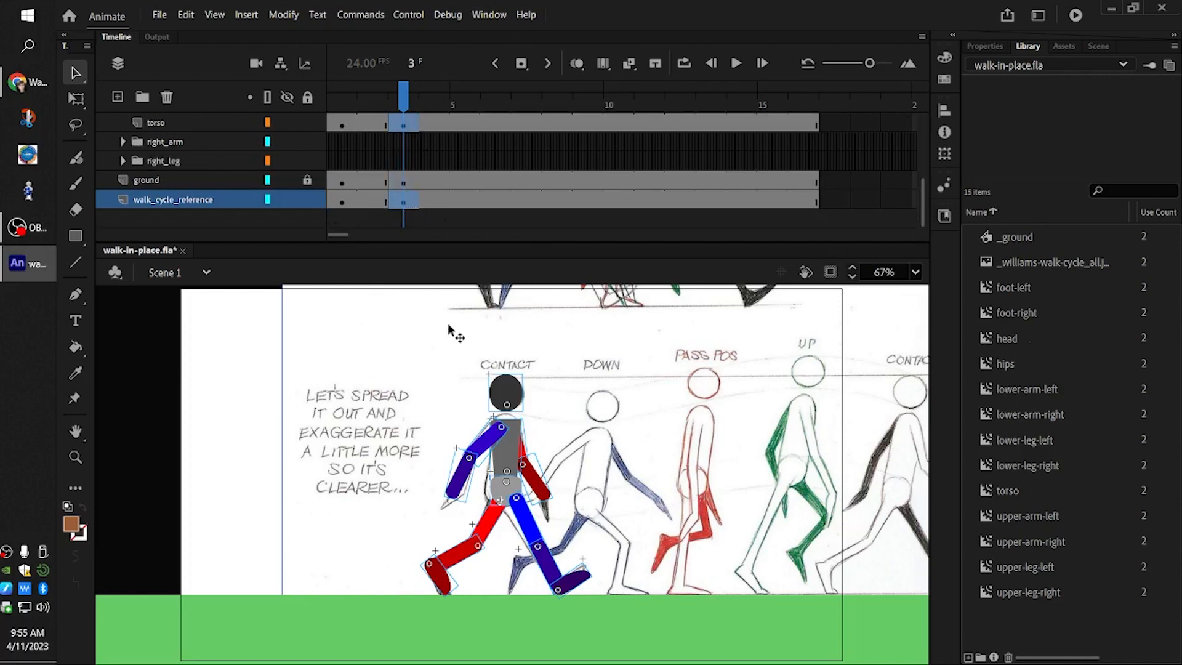
- Shift the walk cycle reference image at frame 3 so its Down drawing lies behind the puppet
left_click(139, 199)
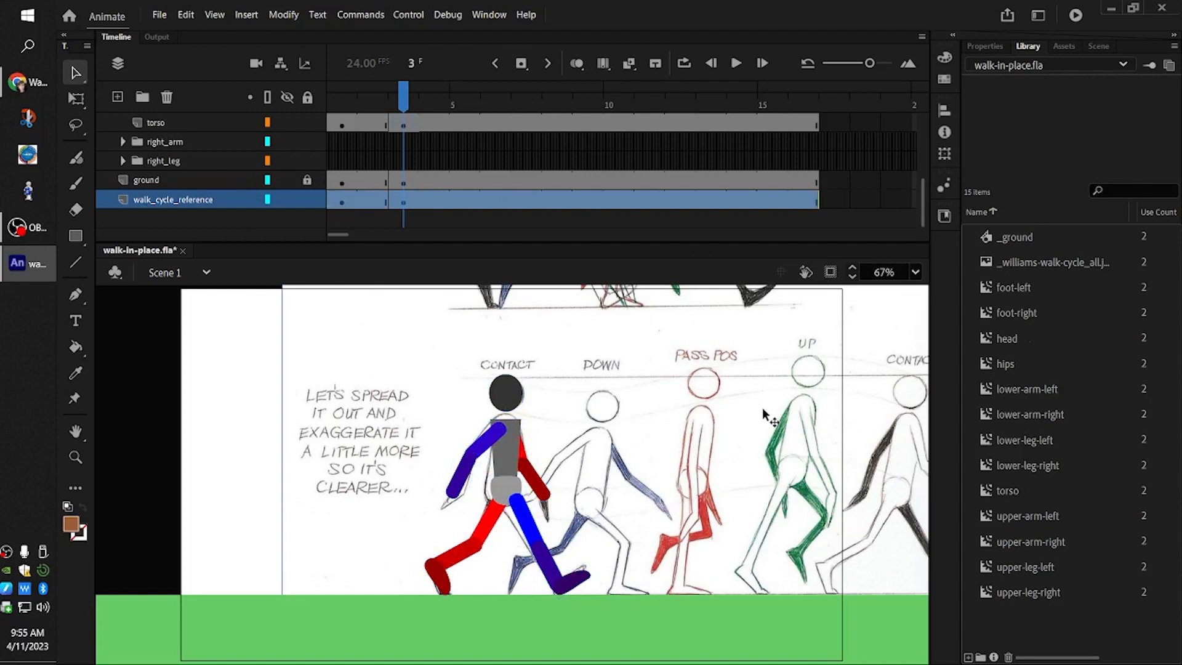
left_click_drag(762, 407, 678, 407)
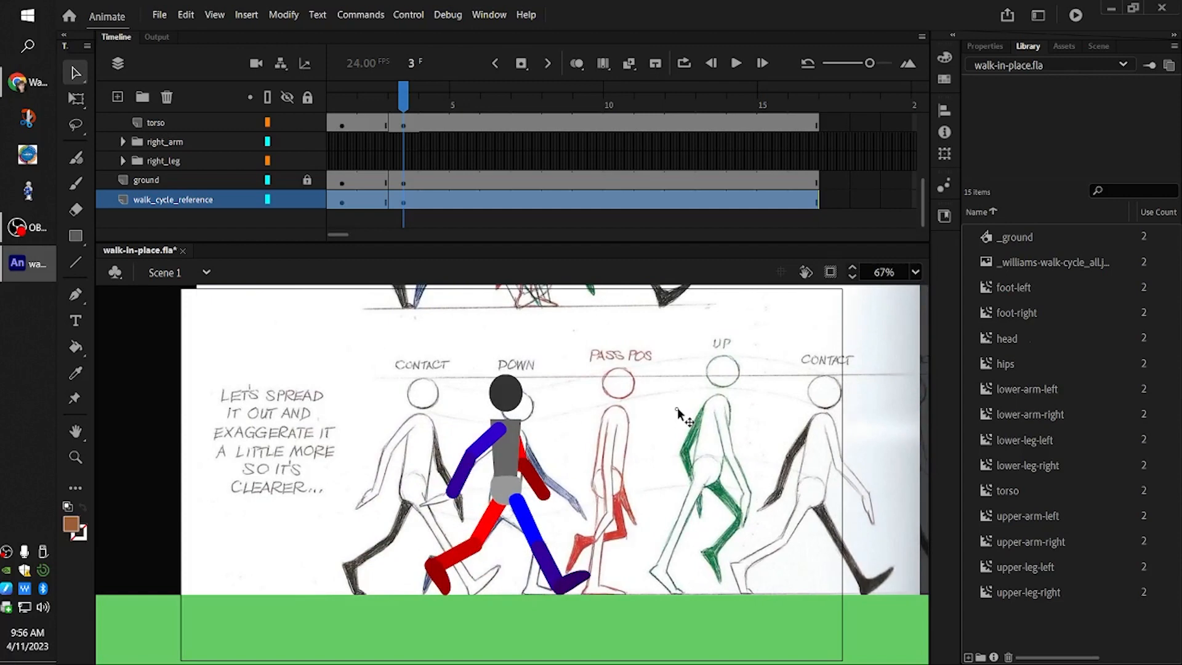
left_click_drag(678, 407, 677, 408)
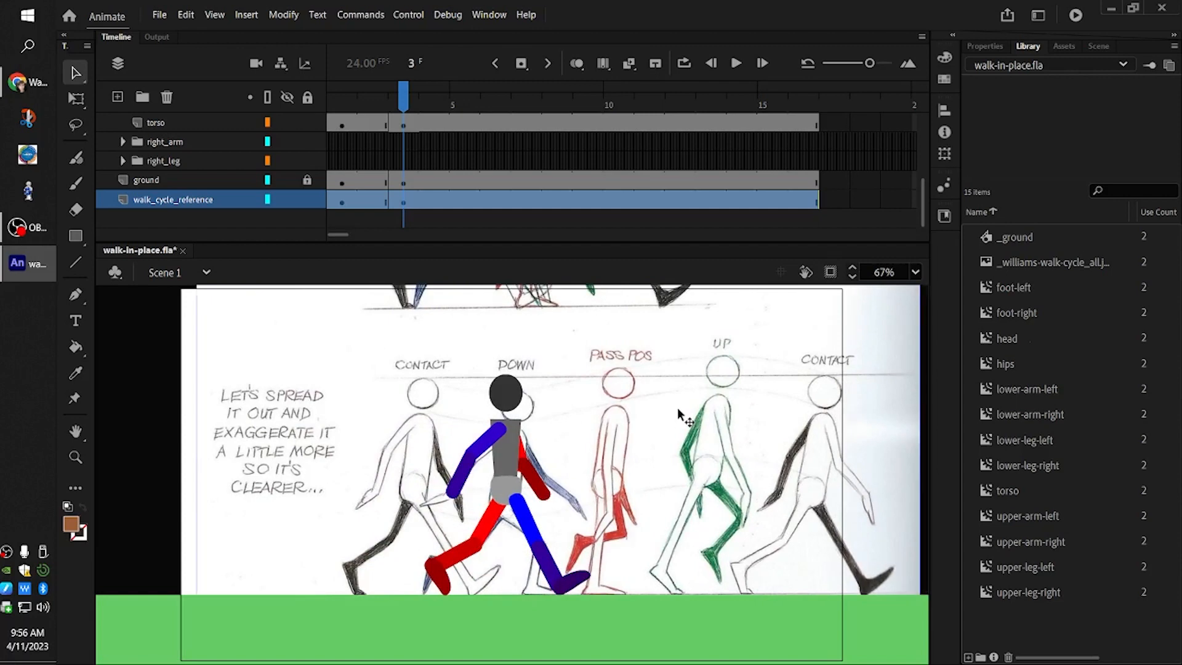
scroll(459, 219, "up", 5)
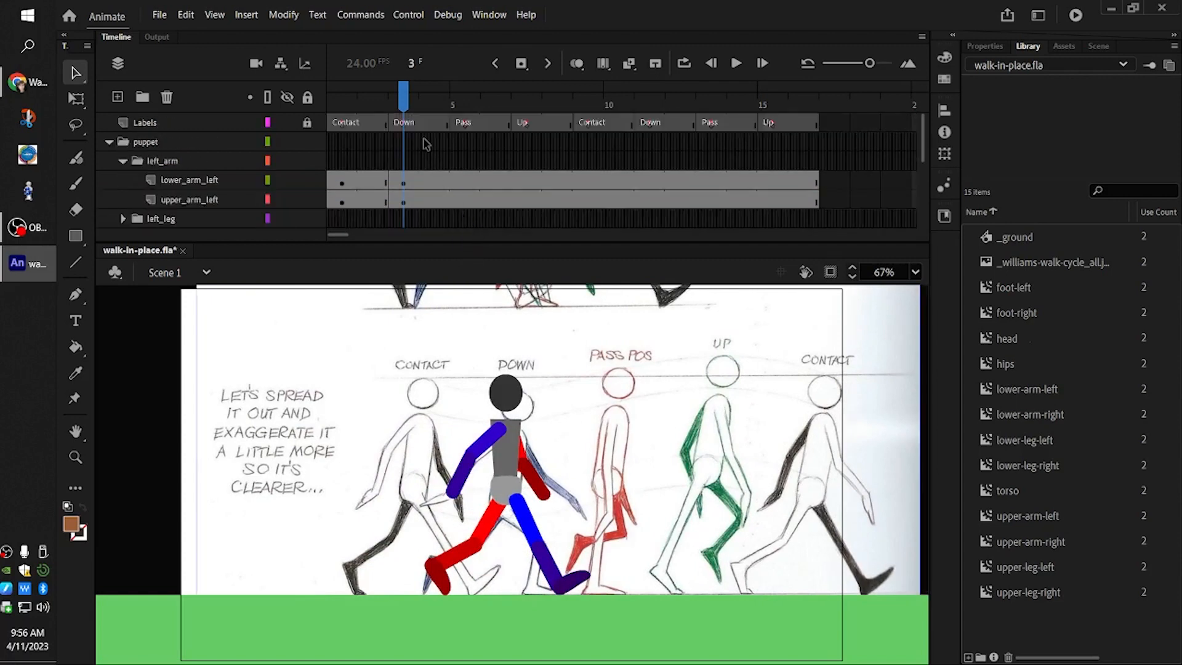
left_click(405, 130)
left_click(546, 399)
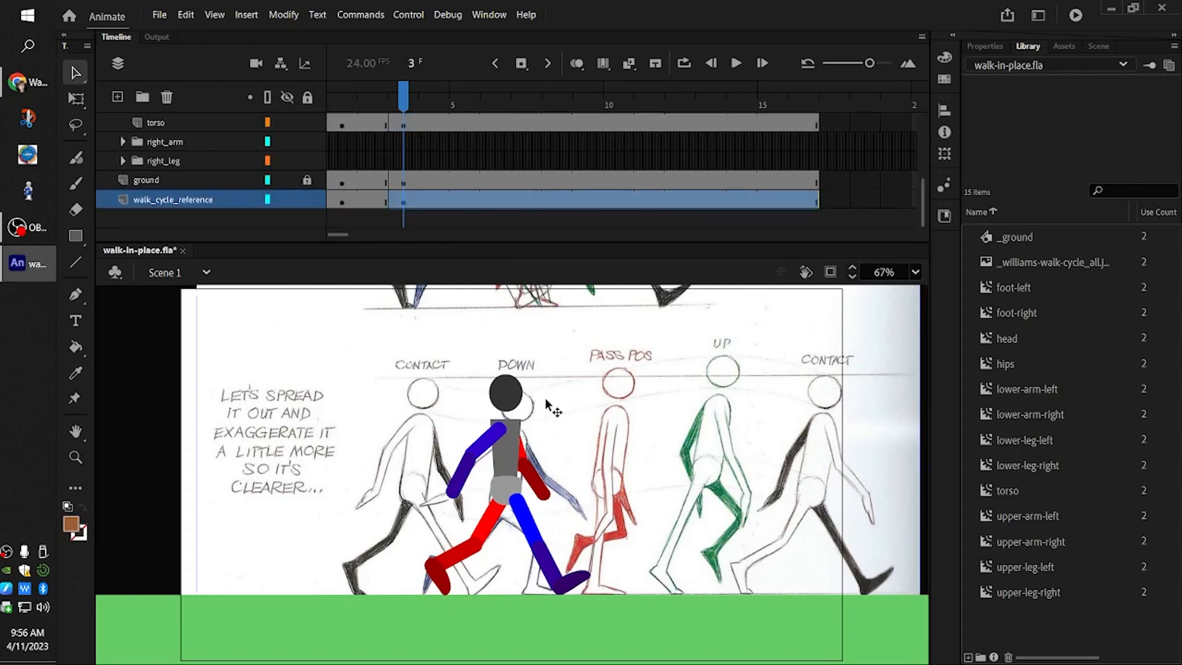
- Bend the puppet's blue leg with Free Transform, swinging the thigh forward and rotating the lower leg upright with the foot level
left_click(517, 459)
left_click(500, 489)
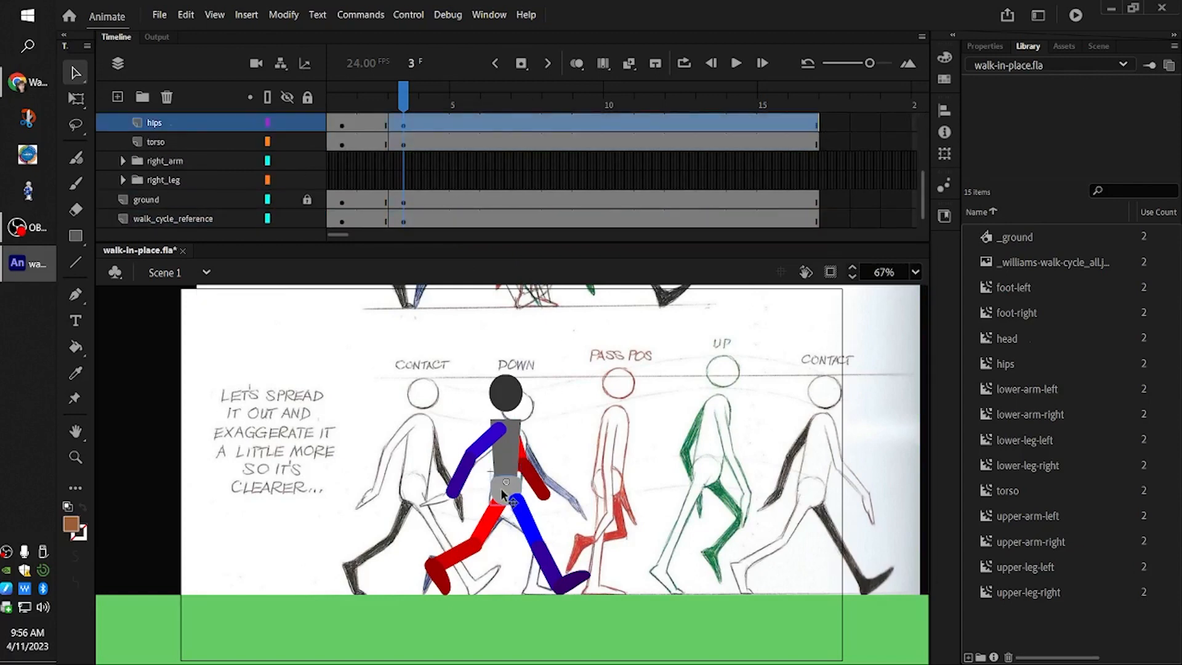
left_click(522, 514)
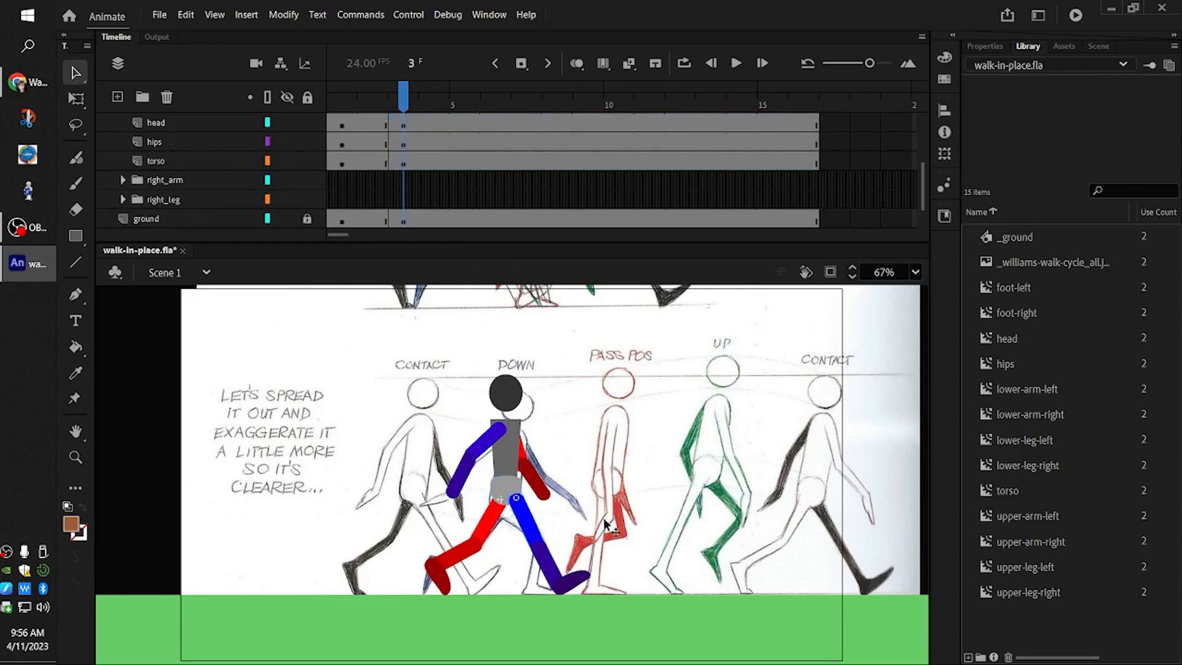
left_click(77, 98)
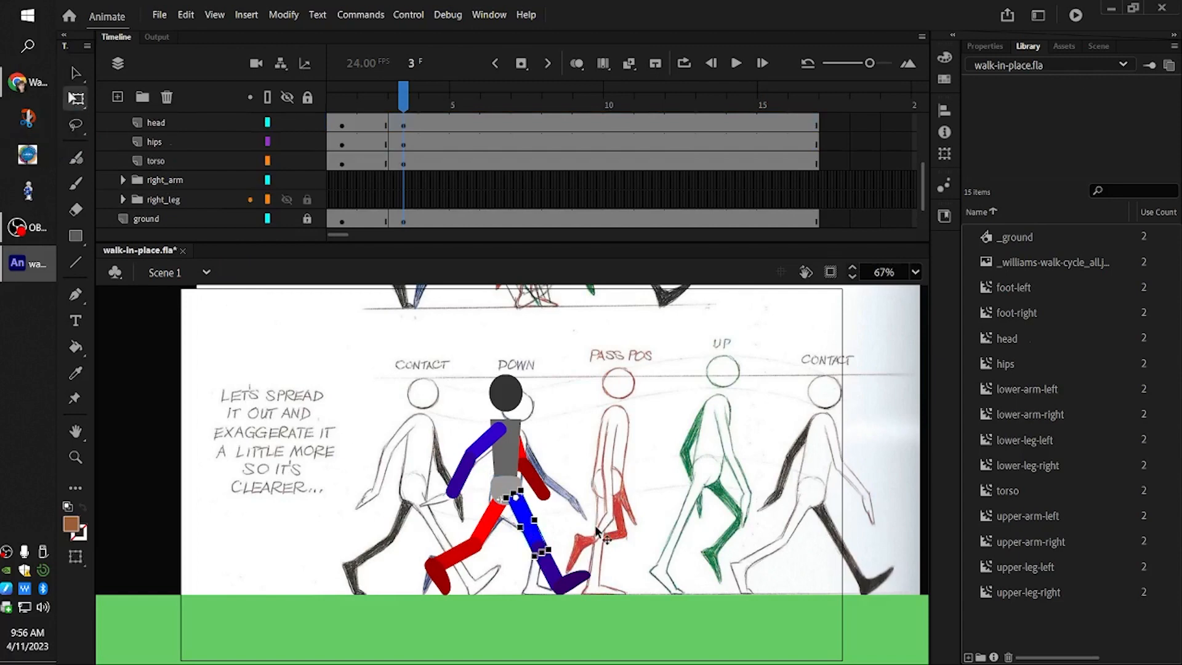
left_click_drag(563, 550, 572, 587)
left_click(583, 553)
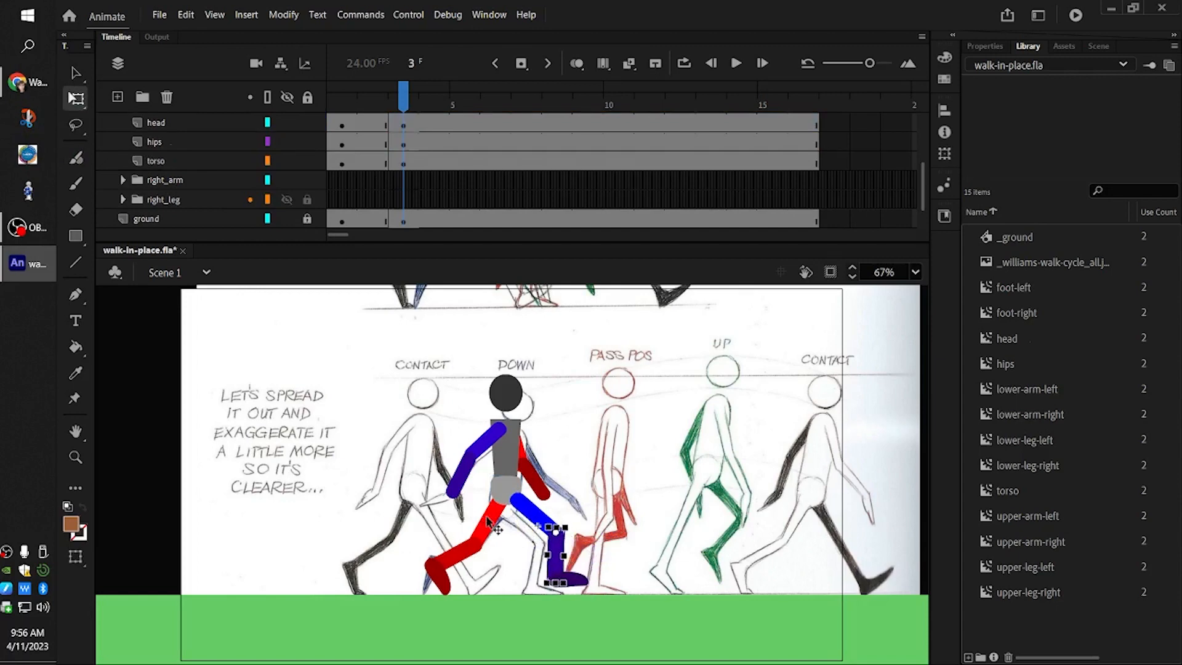
- Rotate the red lower leg and foot backward to follow the trailing leg of the Down drawing
left_click(490, 522)
left_click(439, 571)
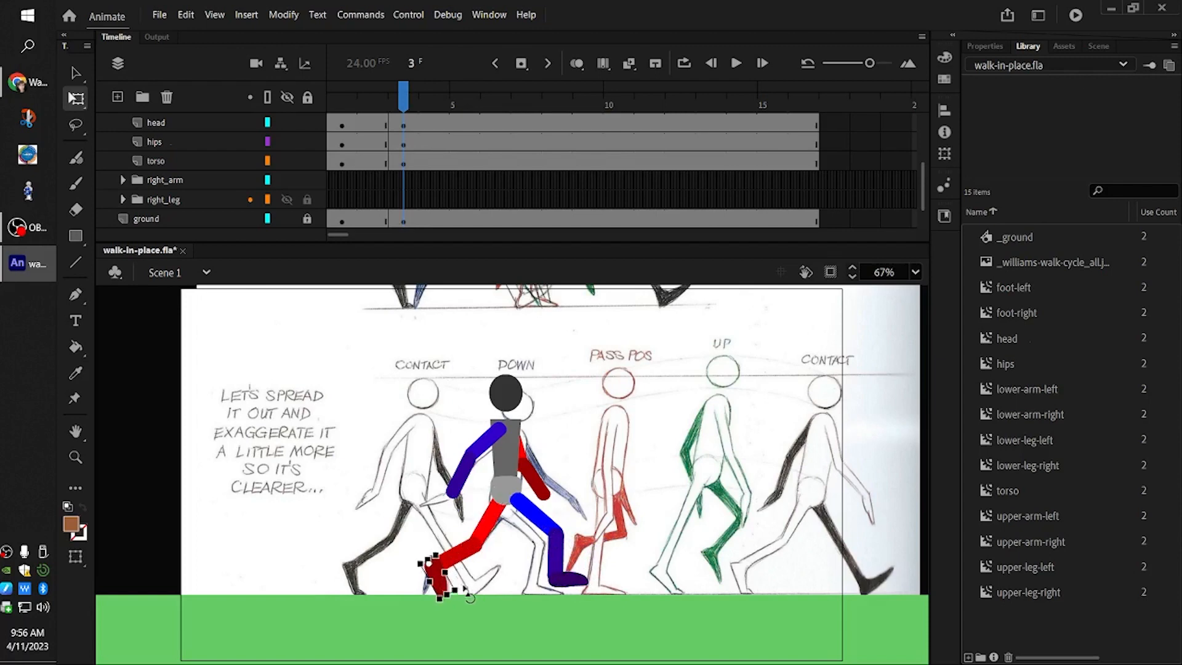
left_click_drag(461, 592, 428, 592)
left_click(464, 551)
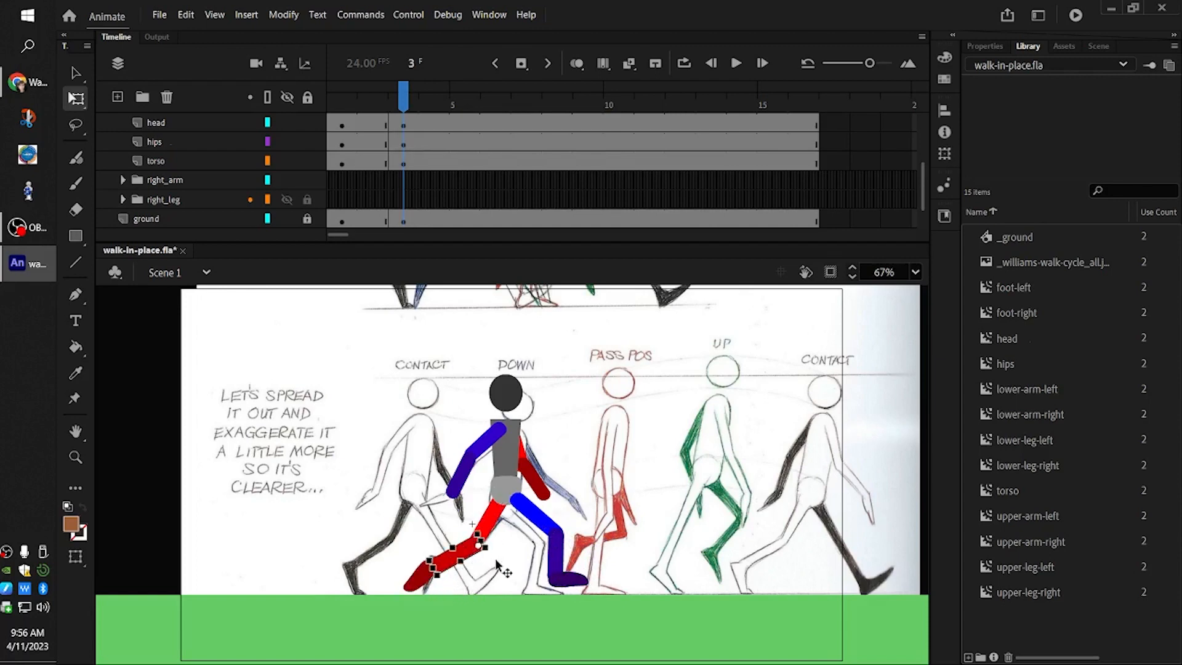
left_click_drag(495, 559, 495, 560)
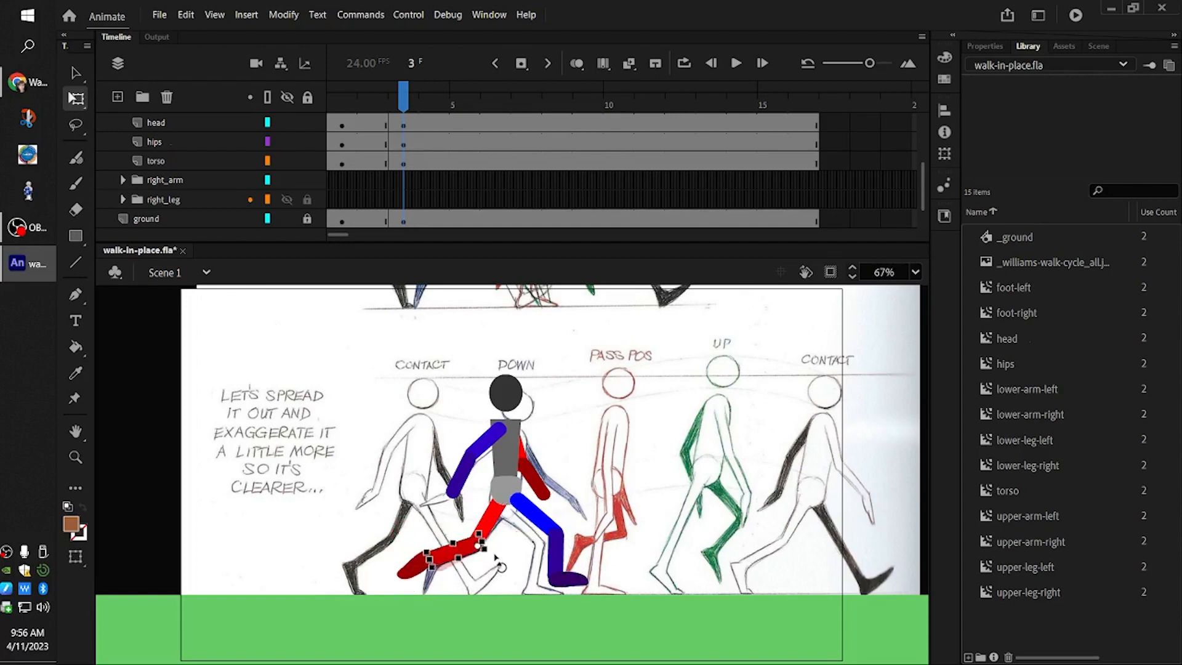
left_click(409, 571)
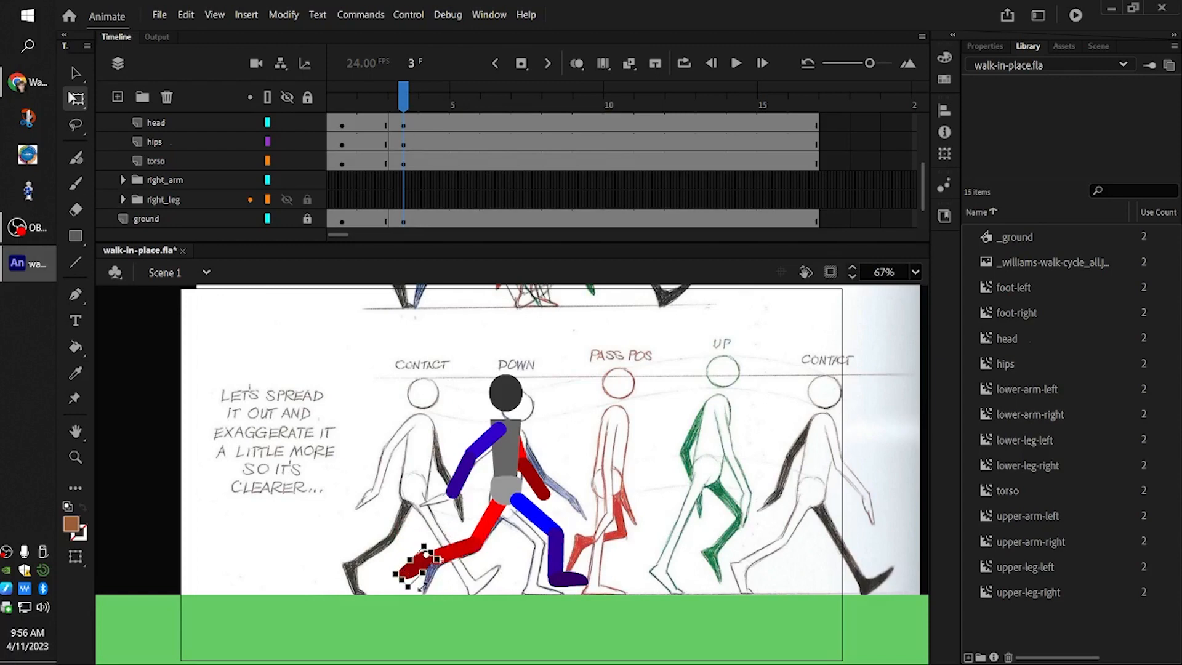
key("ctrl+z")
key("ctrl+z")
left_click_drag(421, 600, 445, 594)
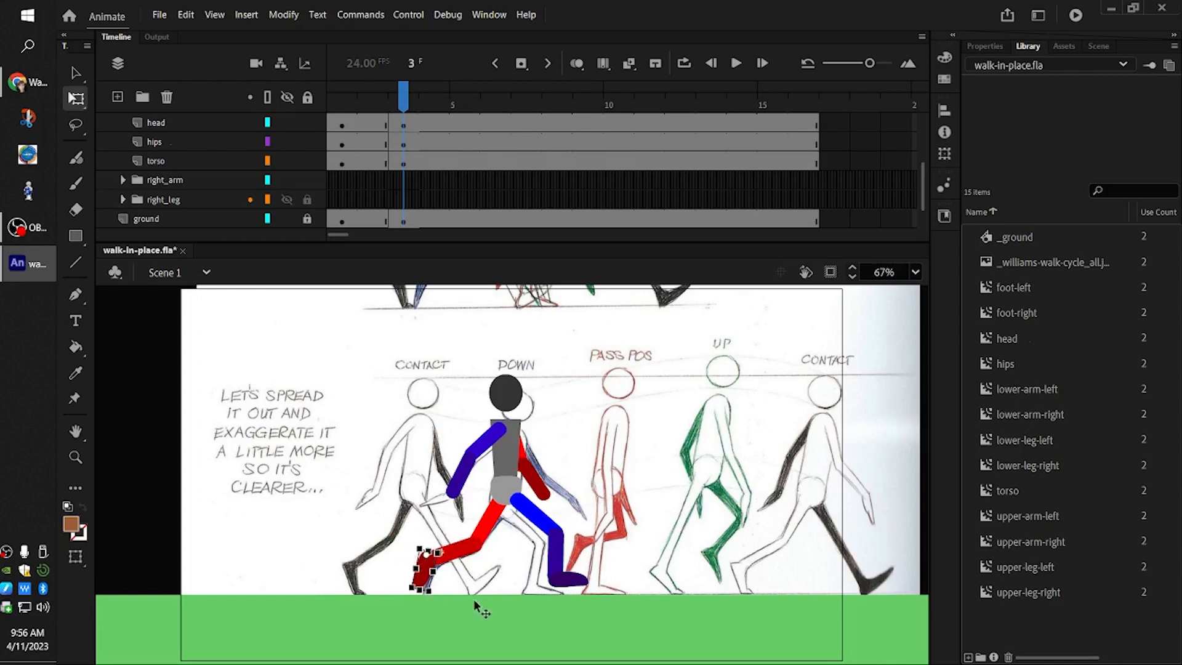
- Lower the whole puppet by its hips to the Down height and tilt the torso forward so the head meets the drawing
left_click(506, 491)
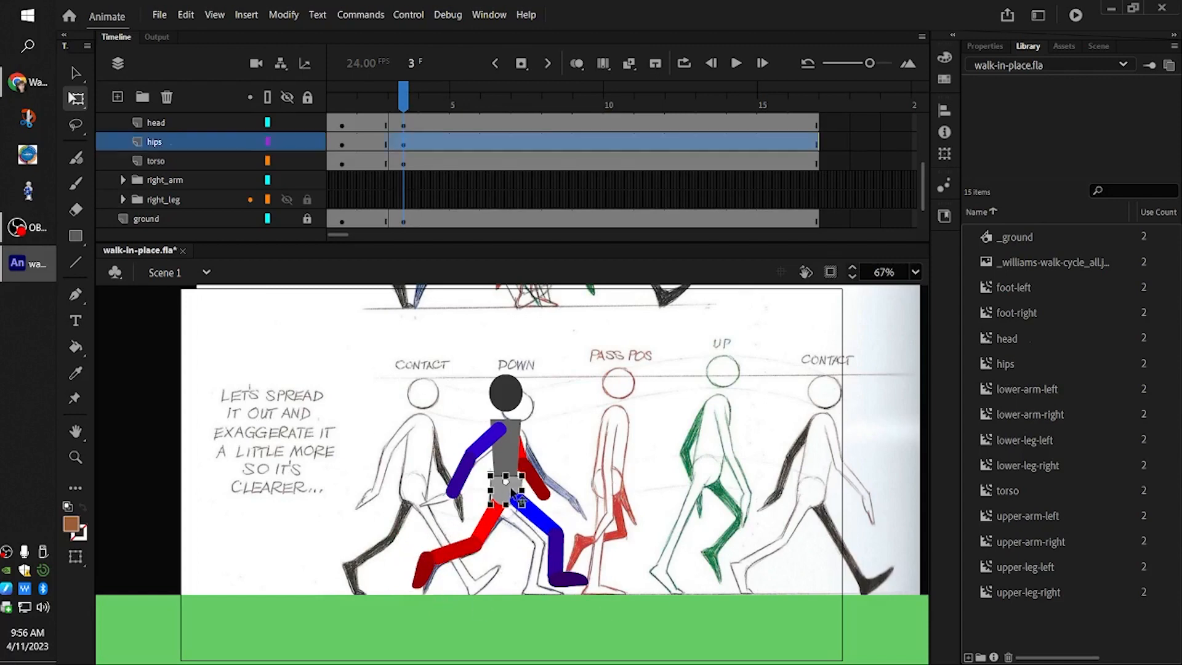
mouse_move(500, 496)
left_mouse_down()
mouse_move(488, 500)
mouse_move(494, 448)
mouse_move(467, 450)
mouse_move(520, 488)
mouse_move(503, 493)
mouse_move(522, 492)
mouse_move(507, 508)
left_mouse_up()
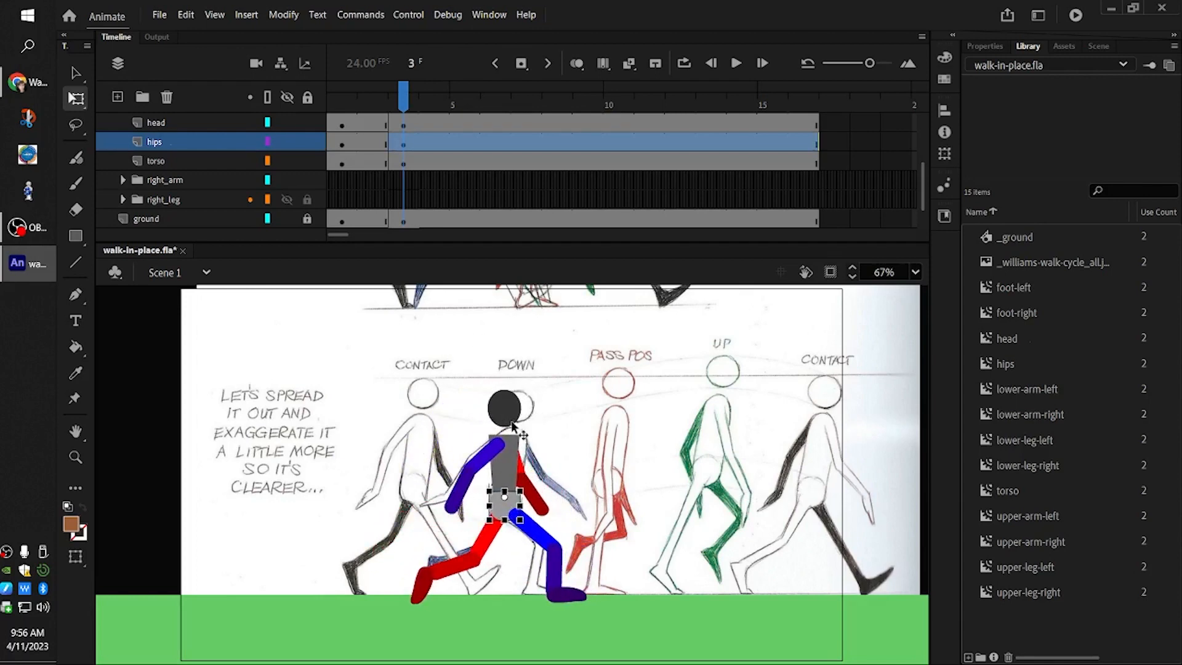
left_click(515, 457)
left_click_drag(525, 432, 540, 439)
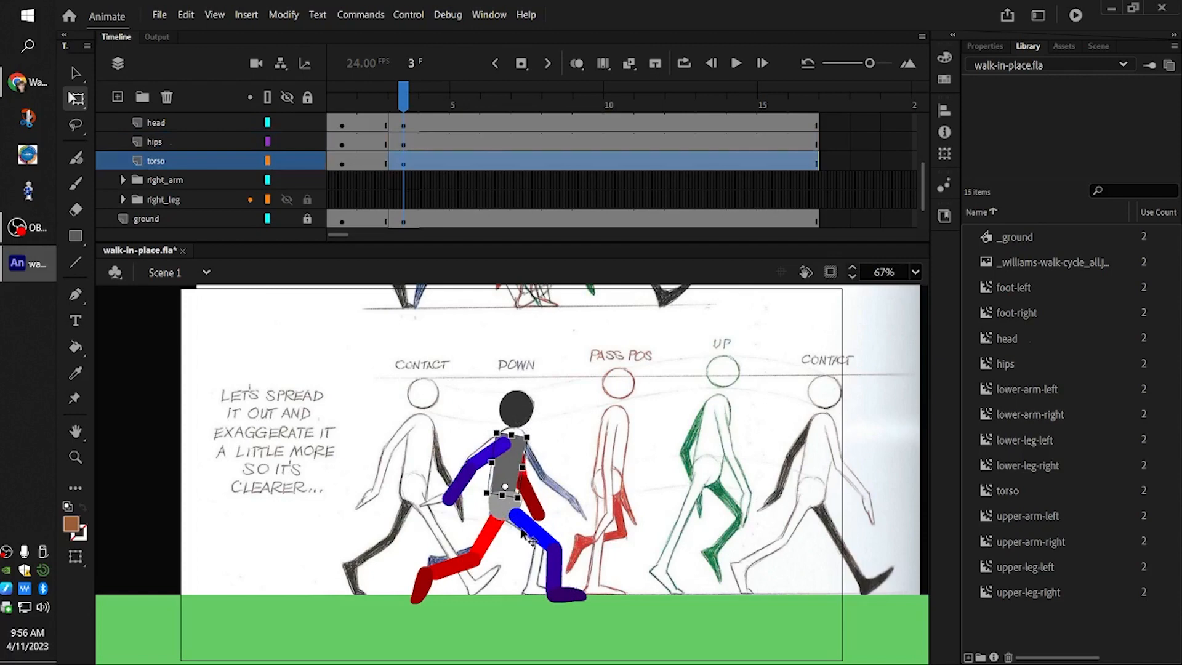
- Adjust the blue thigh, lower leg and foot to match the Down drawing's front leg, with the foot resting on the ground
left_click(528, 525)
left_click_drag(527, 524, 531, 525)
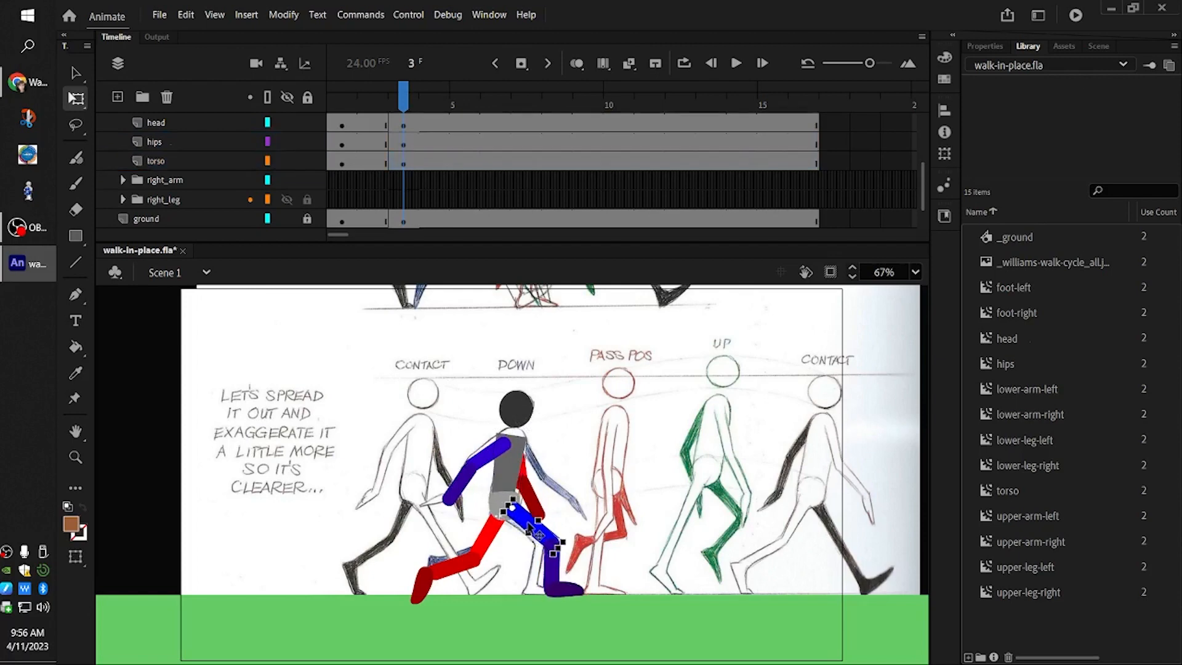
left_click(552, 577)
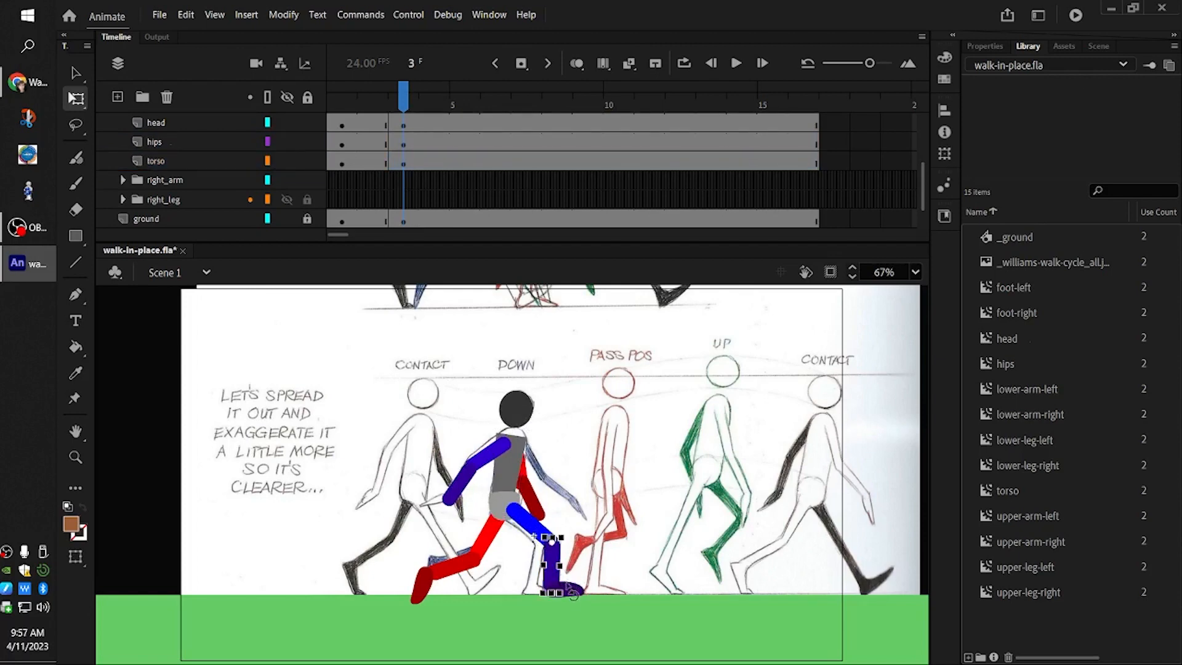
left_click_drag(566, 590, 559, 599)
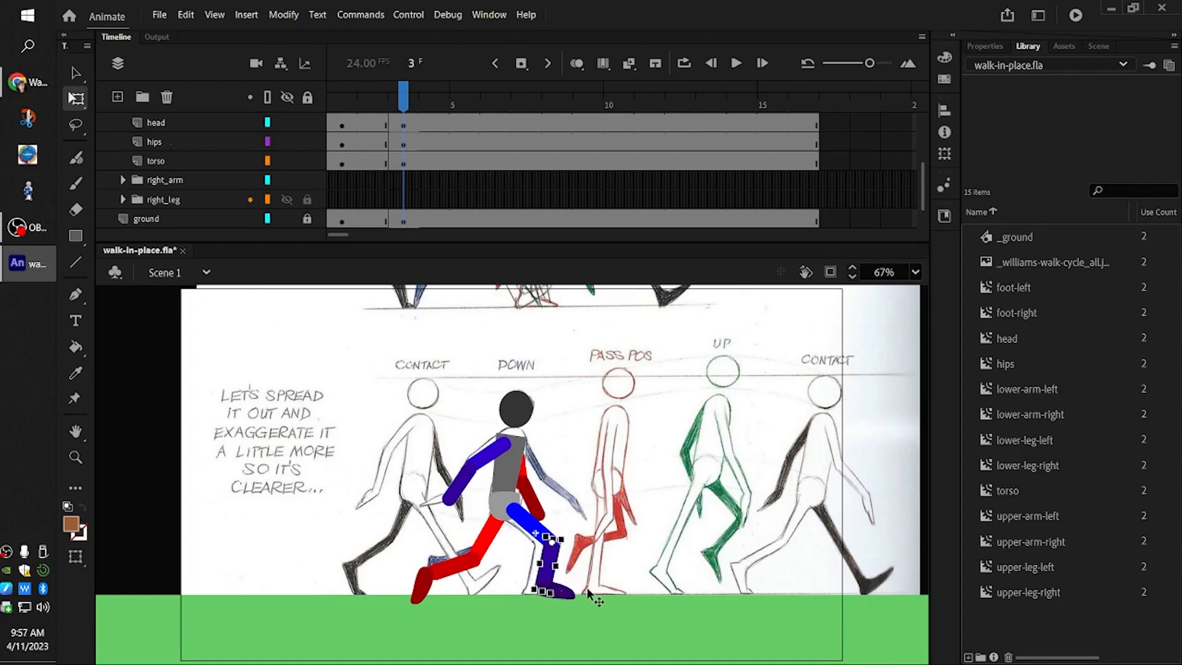
left_click(569, 596)
left_click_drag(588, 612, 596, 604)
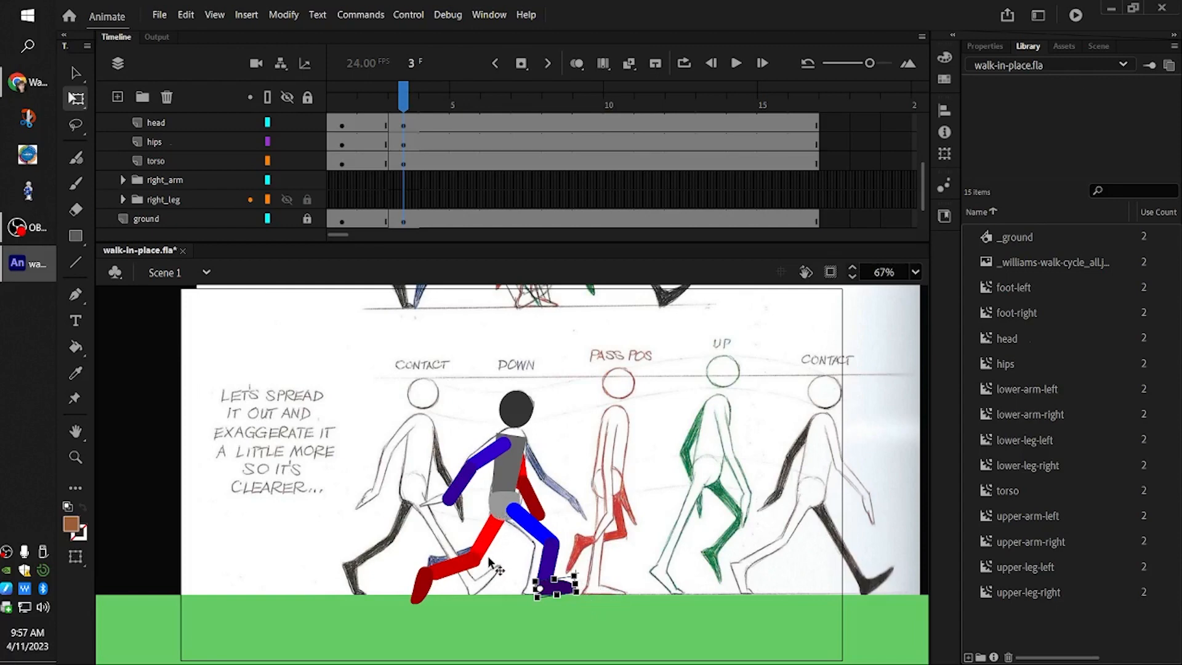
- Raise the red lower leg slightly and swing the red arm forward to match the Down drawing
left_click(468, 566)
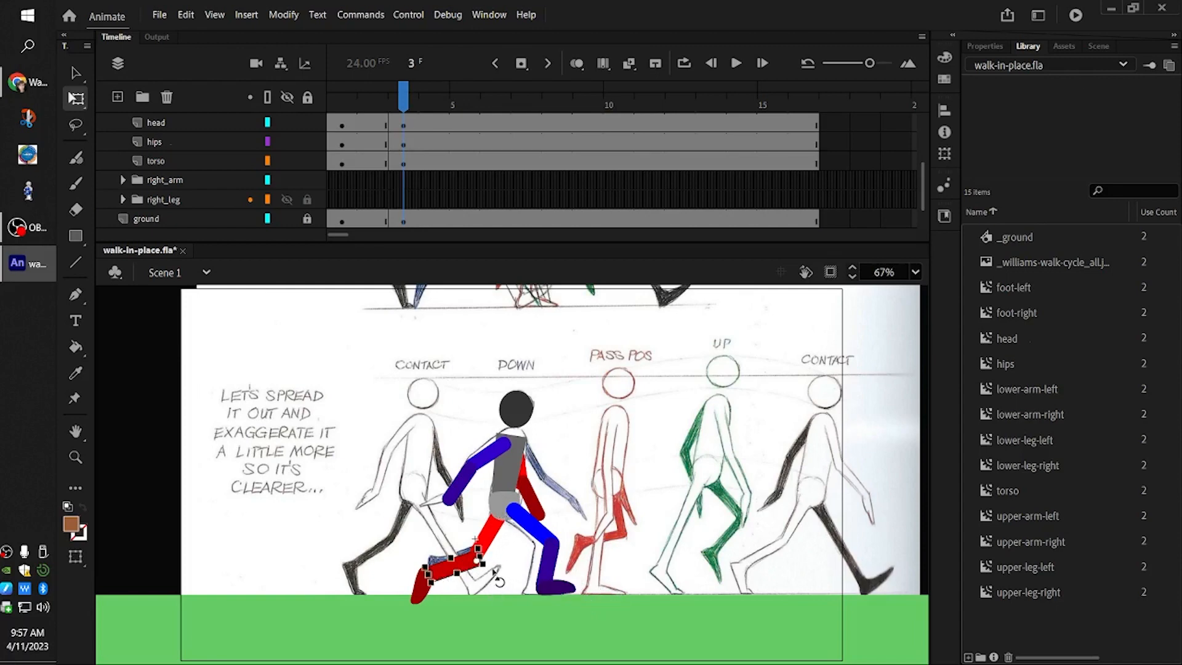
left_click_drag(498, 578, 509, 585)
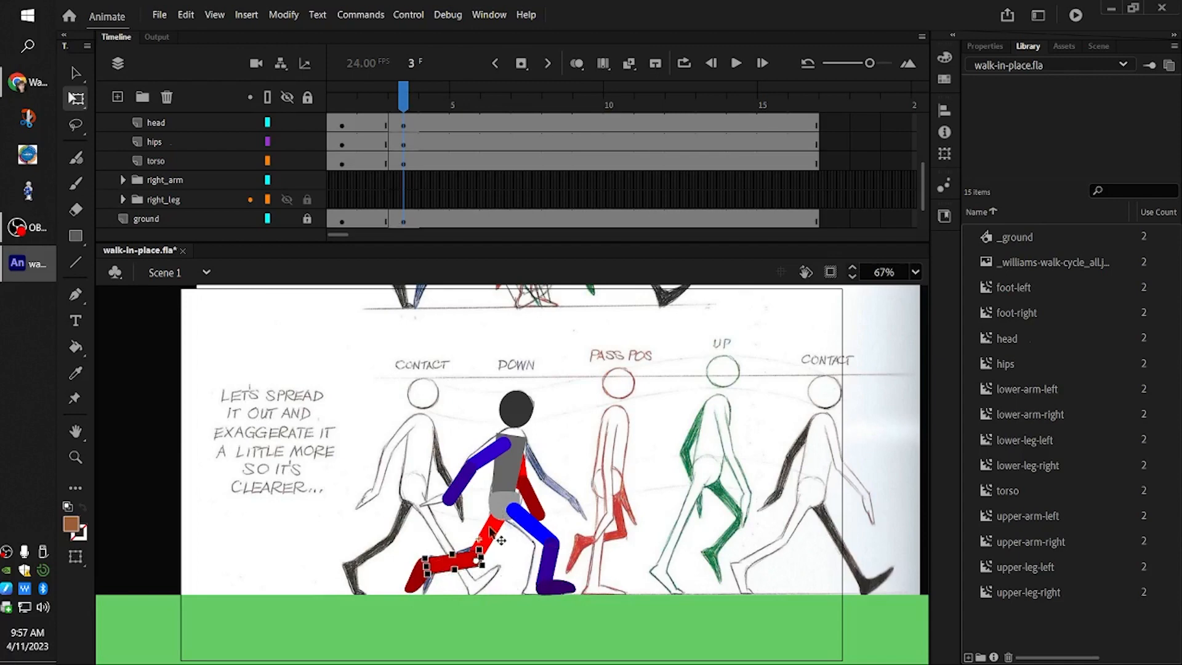
left_click(491, 531)
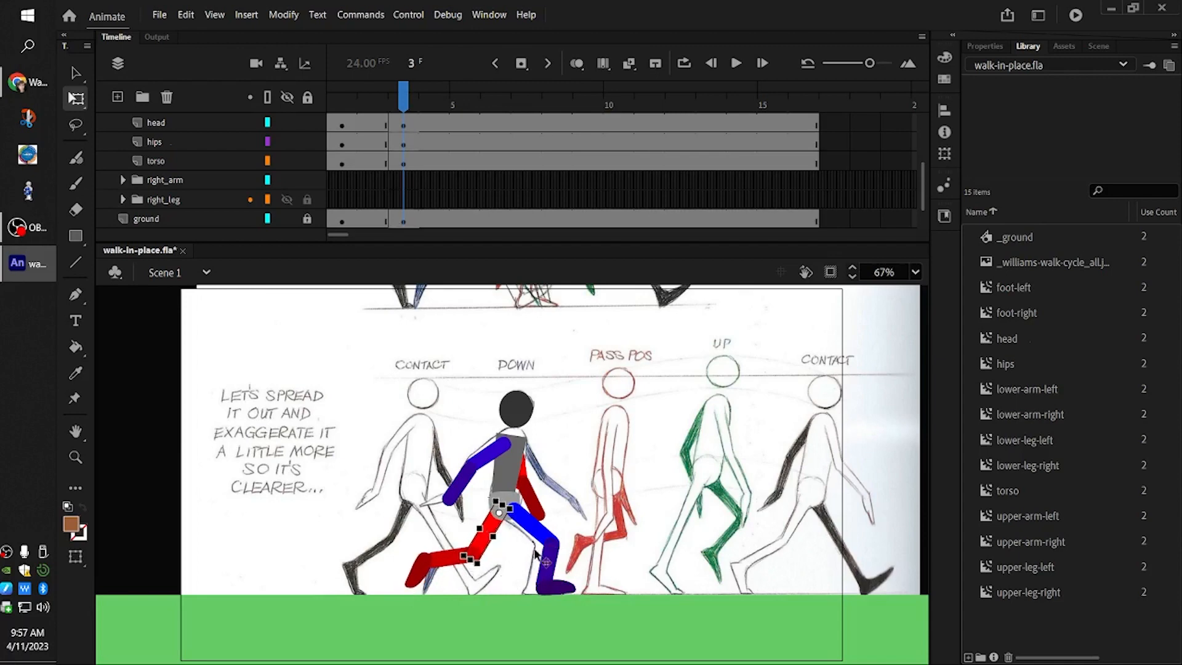
left_click(529, 467)
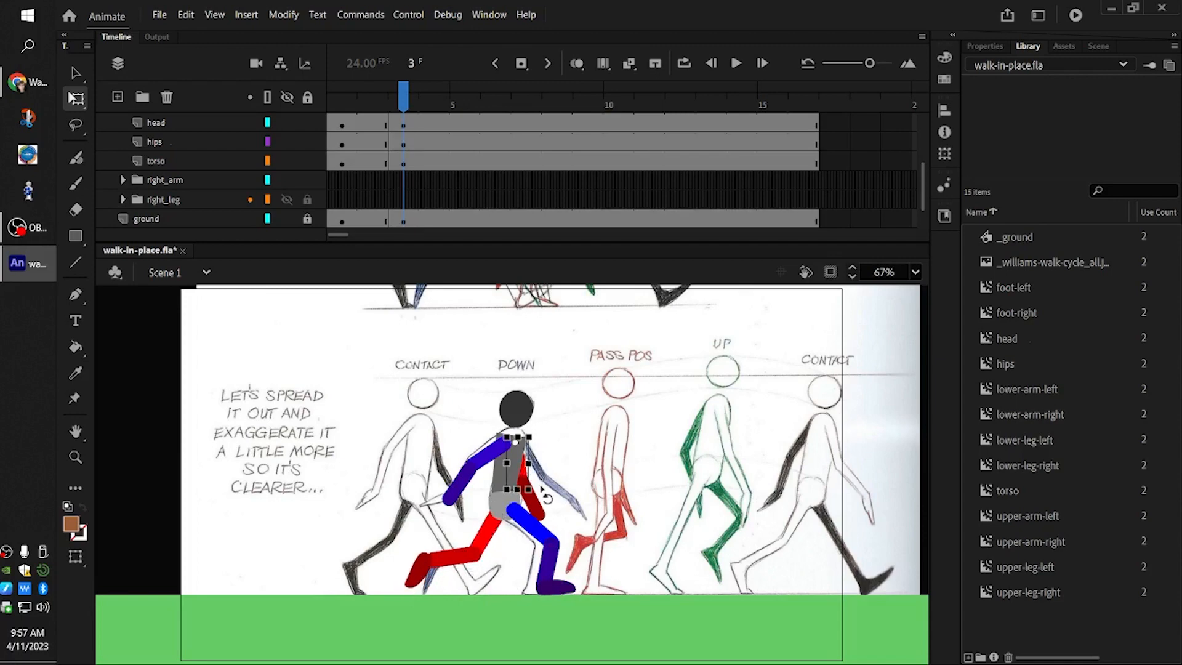
left_click_drag(545, 490, 570, 482)
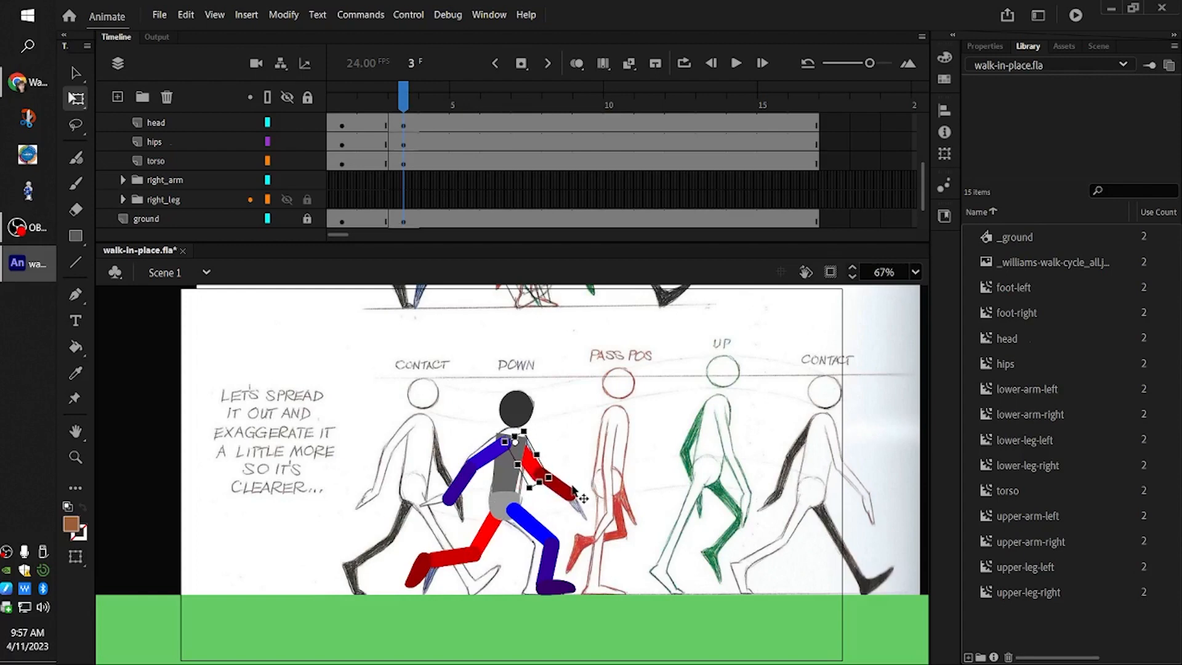
- Fine-tune the blue foot's rotation so it sits flat on the ground in the Down pose
left_click(549, 563)
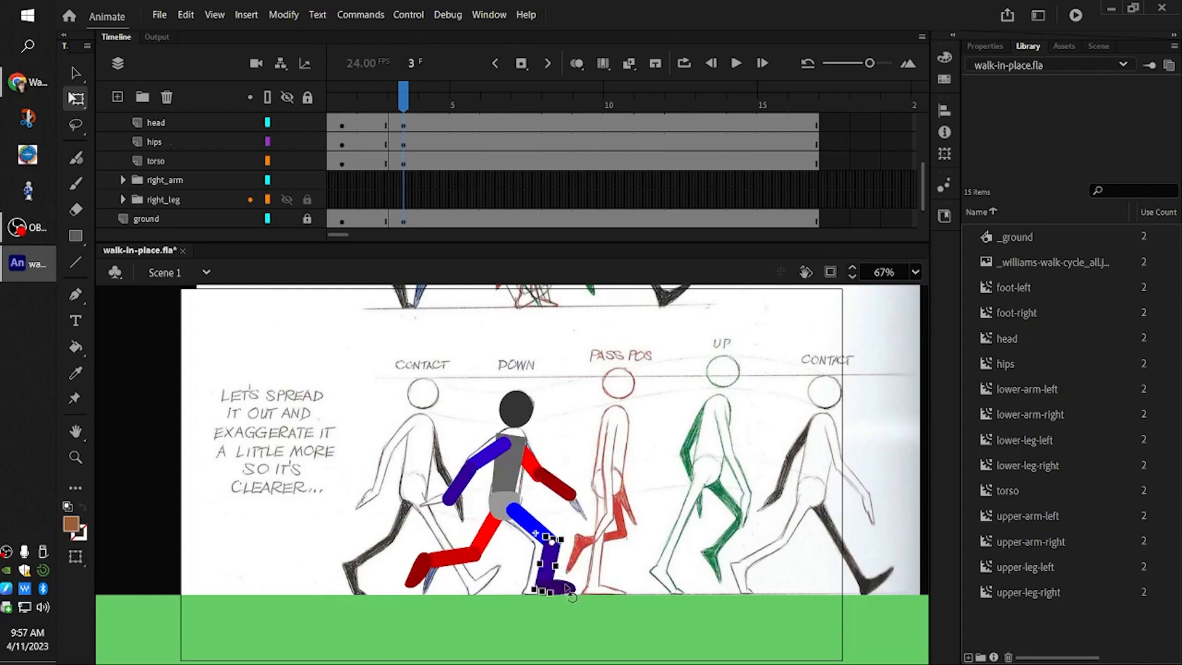
left_click(561, 590)
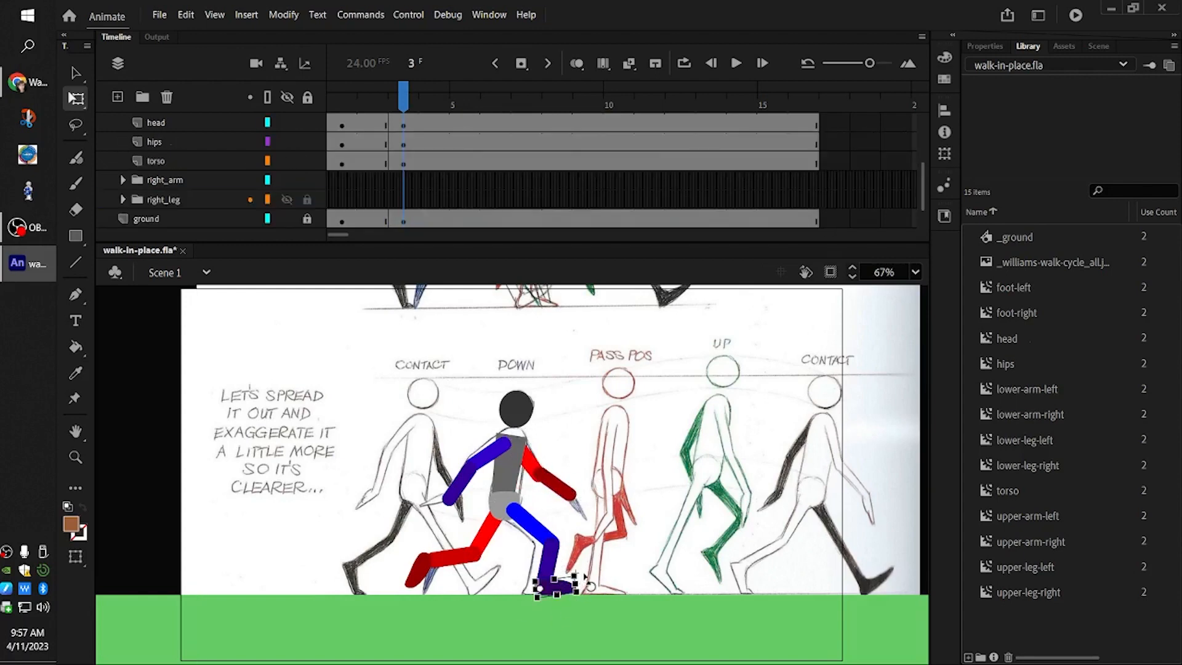
mouse_move(580, 579)
left_mouse_down()
mouse_move(589, 593)
mouse_move(590, 580)
left_mouse_up()
left_click(619, 561)
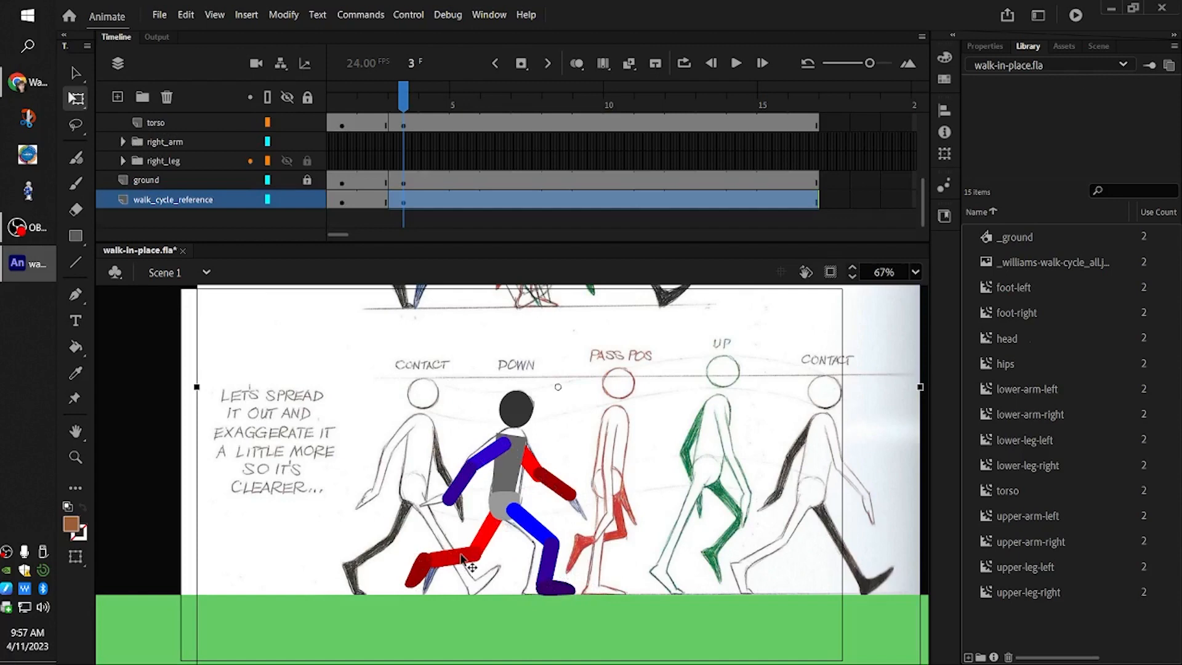
- Insert keyframes at frame 5, the Pass pose, on the puppet, ground and walk_cycle_reference layers
left_click_drag(372, 112, 409, 126)
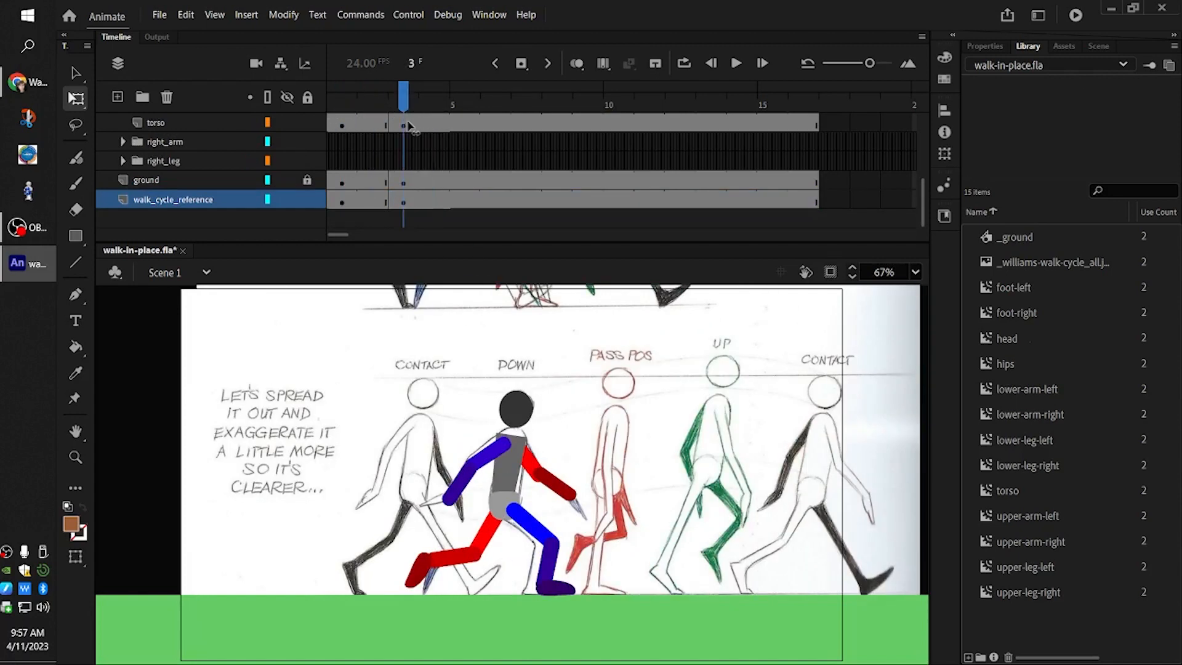
left_click(468, 124)
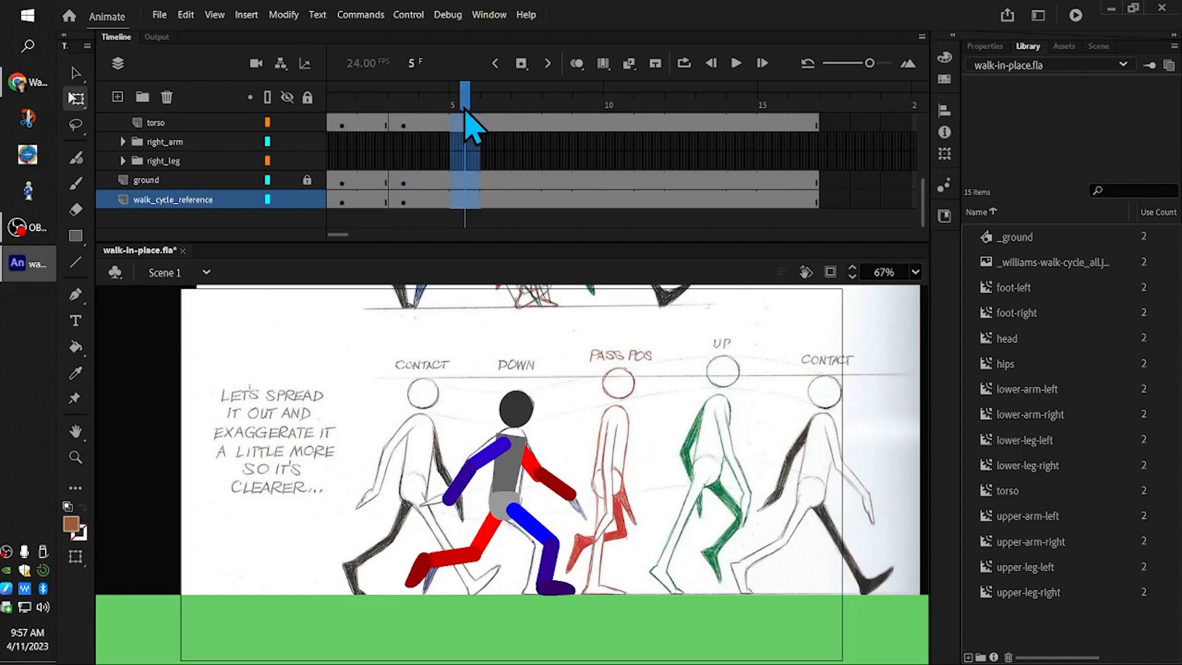
left_click(521, 63)
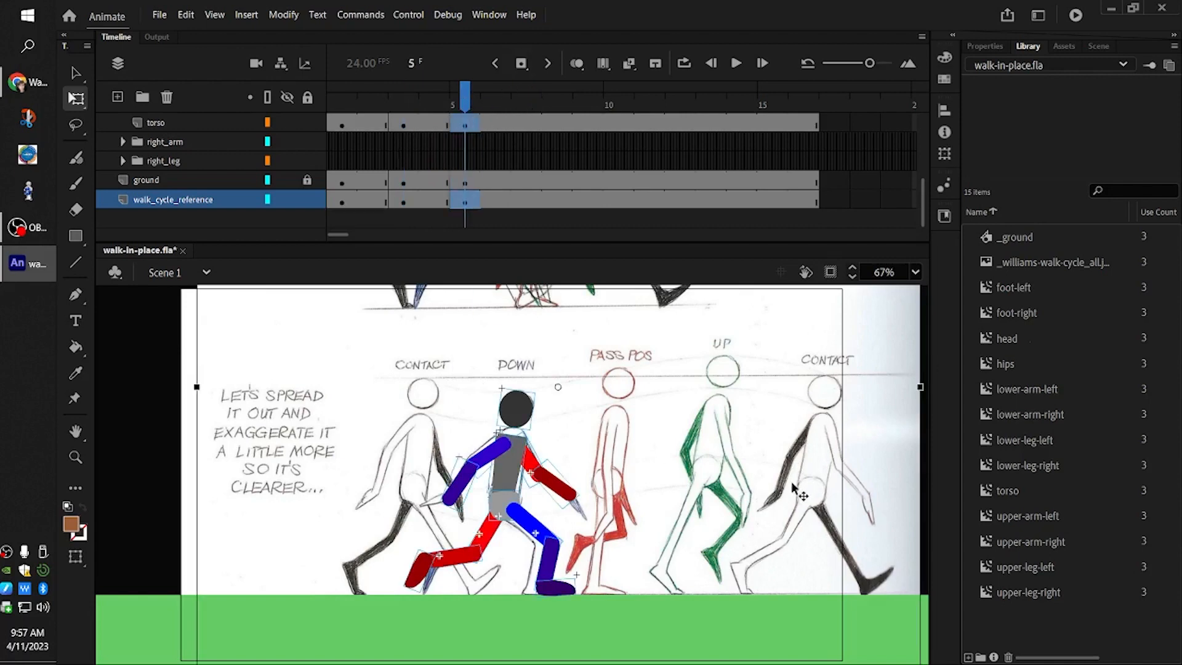
- Shift only the walk cycle reference image at frame 5 so its Pass Pos drawing lies behind the puppet
left_click_drag(791, 483, 767, 483)
key("ctrl+z")
left_click(133, 454)
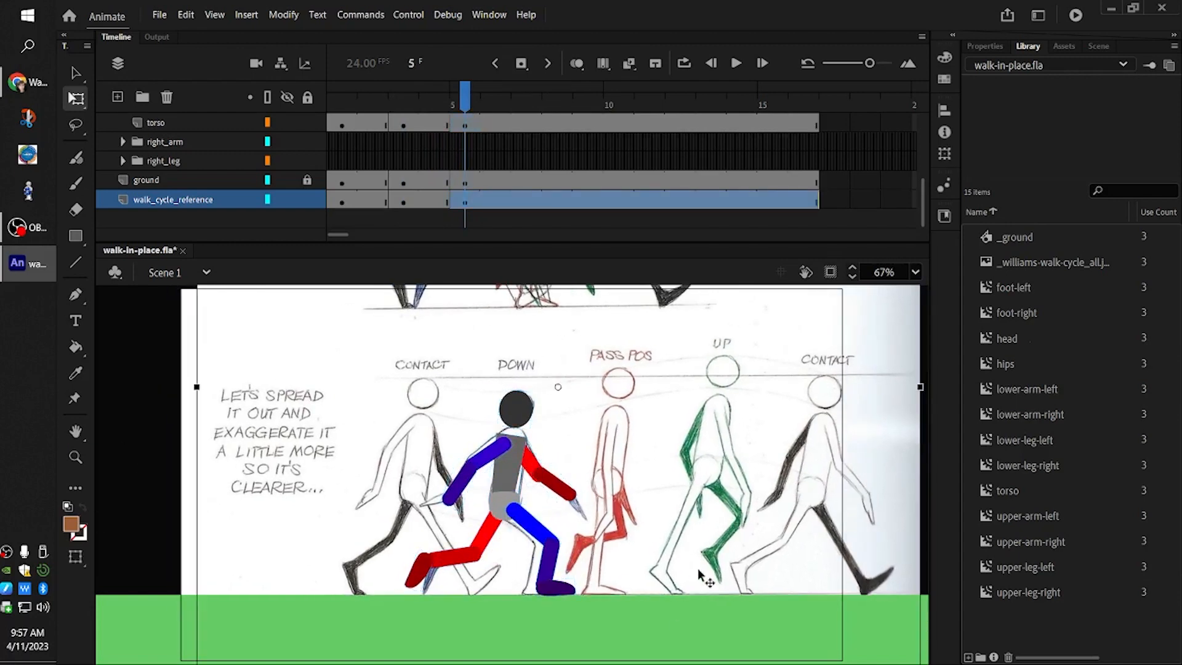
left_click_drag(784, 529, 683, 537)
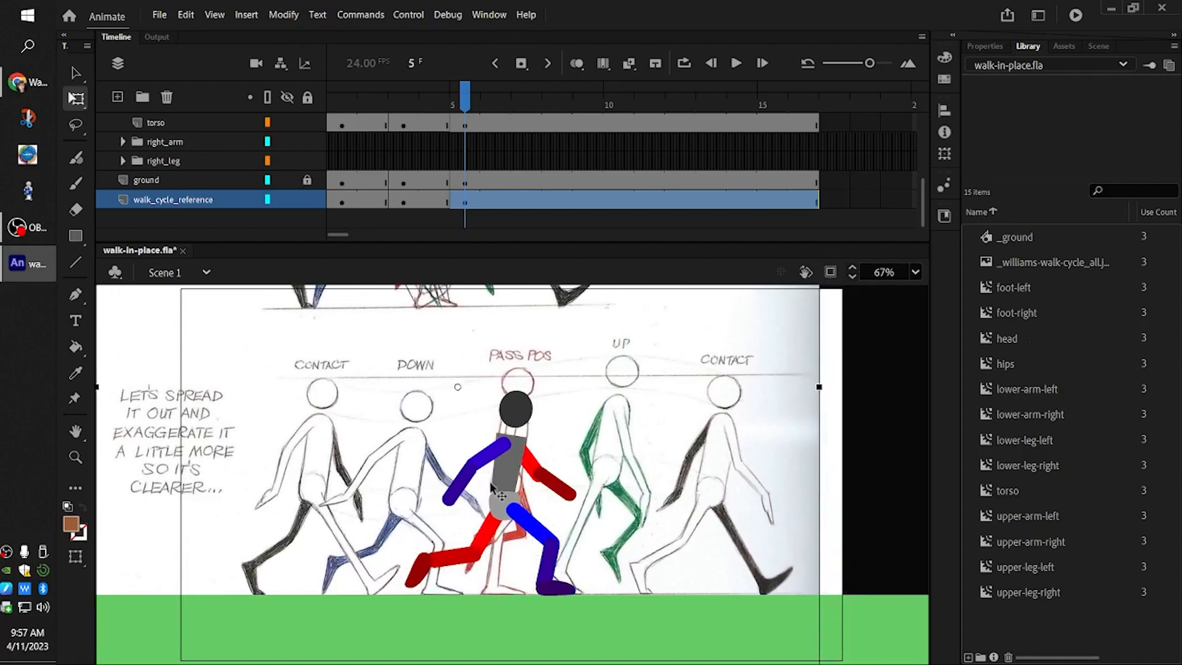
left_click(830, 469)
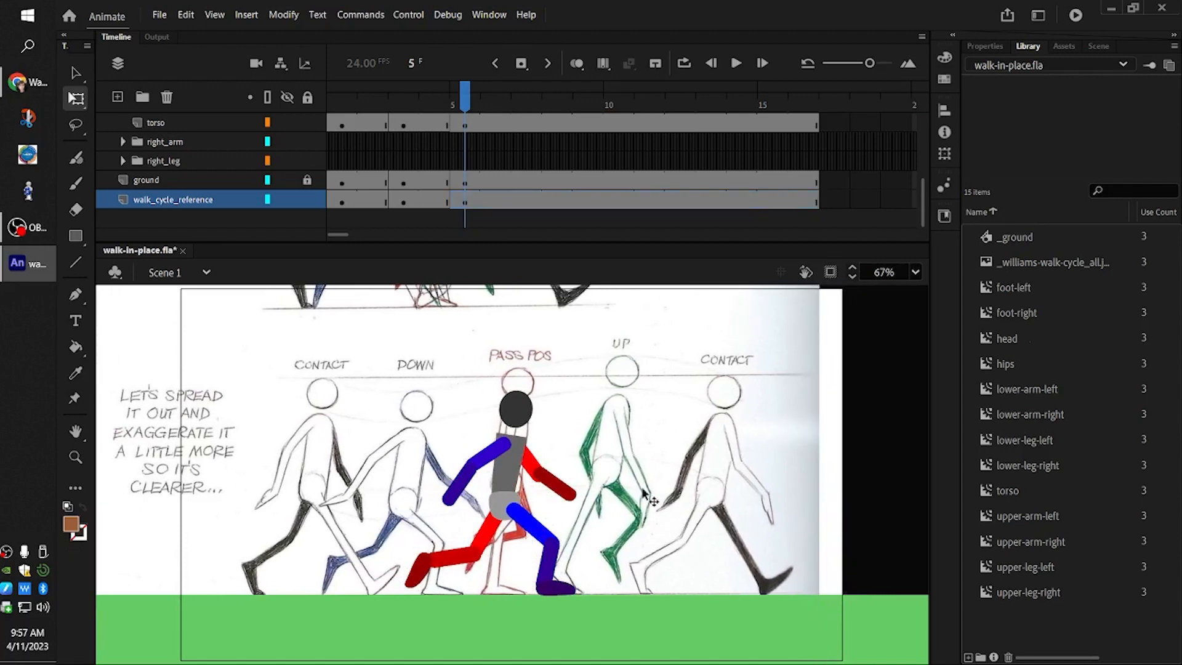
- Raise the puppet by its hips and slightly rotate the torso at frame 5 to match the Pass Pos drawing
left_click(505, 493)
left_click(501, 517)
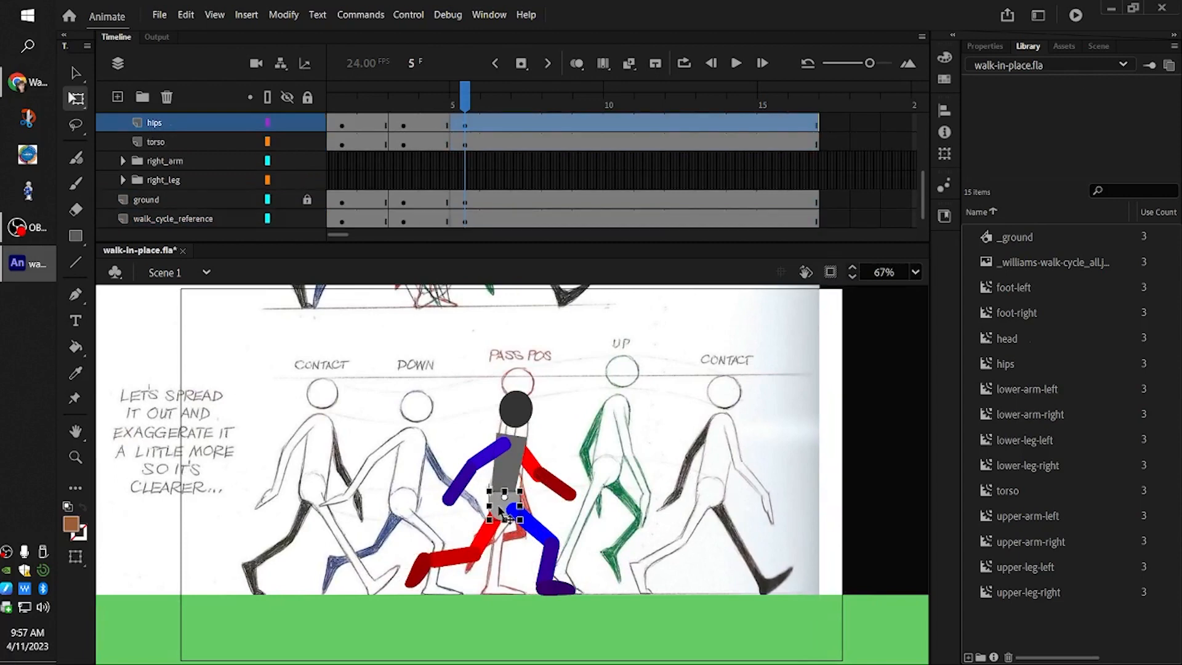
mouse_move(501, 509)
left_mouse_down()
mouse_move(526, 481)
mouse_move(504, 477)
mouse_move(506, 489)
left_mouse_up()
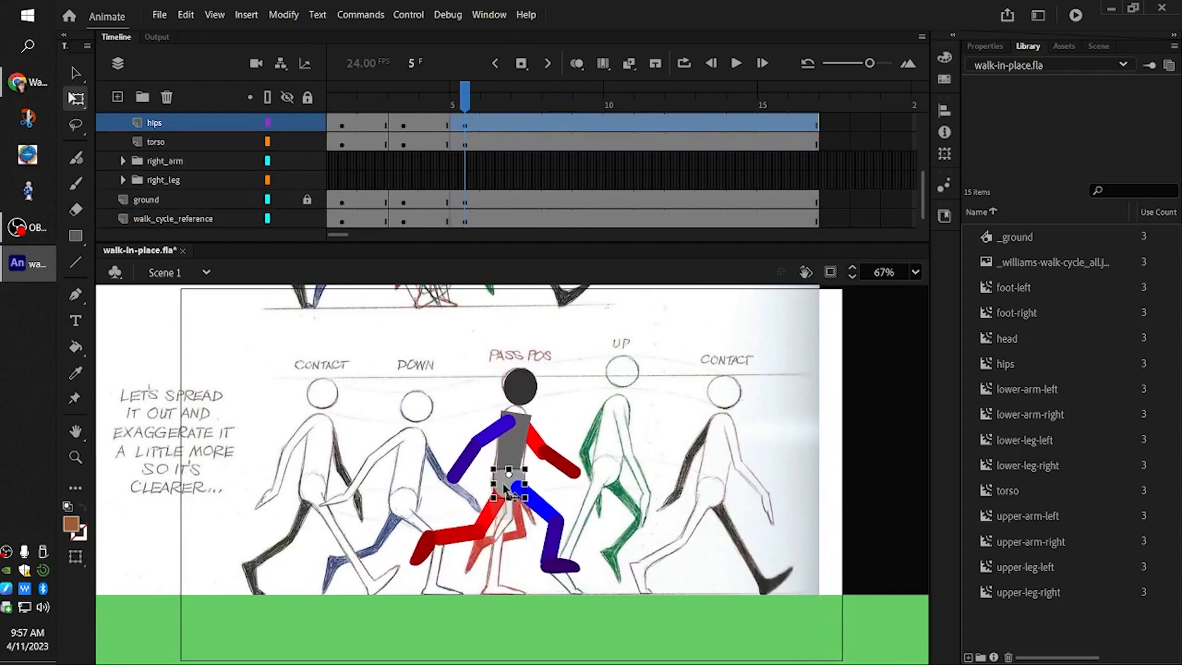
left_click(524, 430)
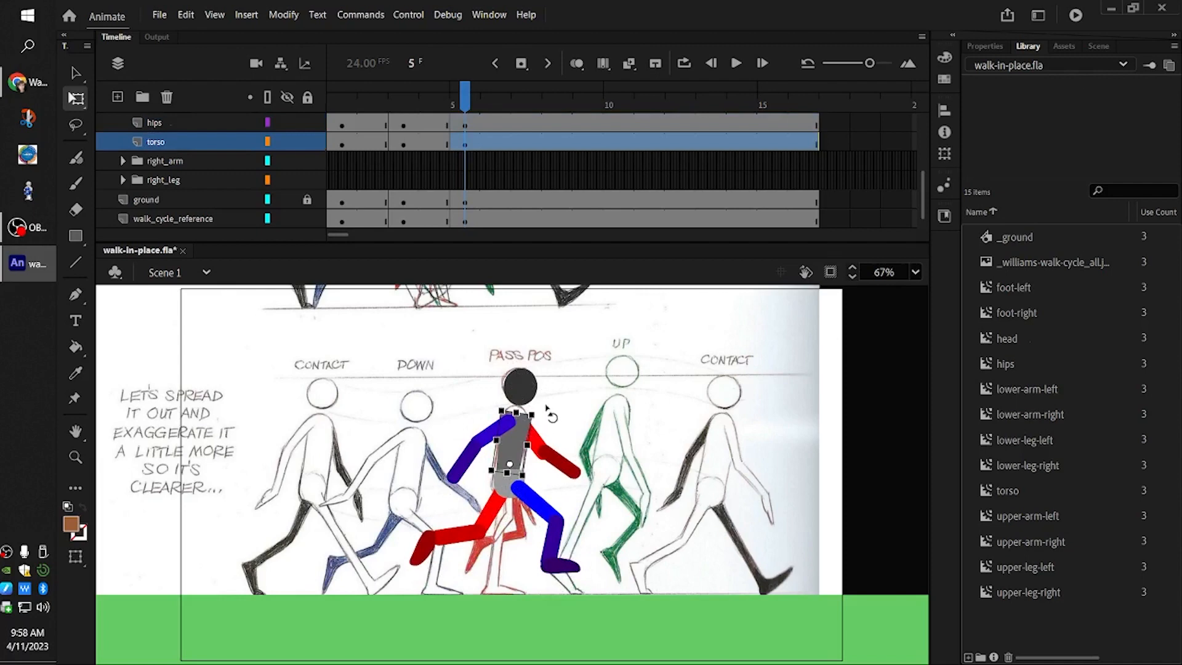
left_click_drag(548, 414, 555, 405)
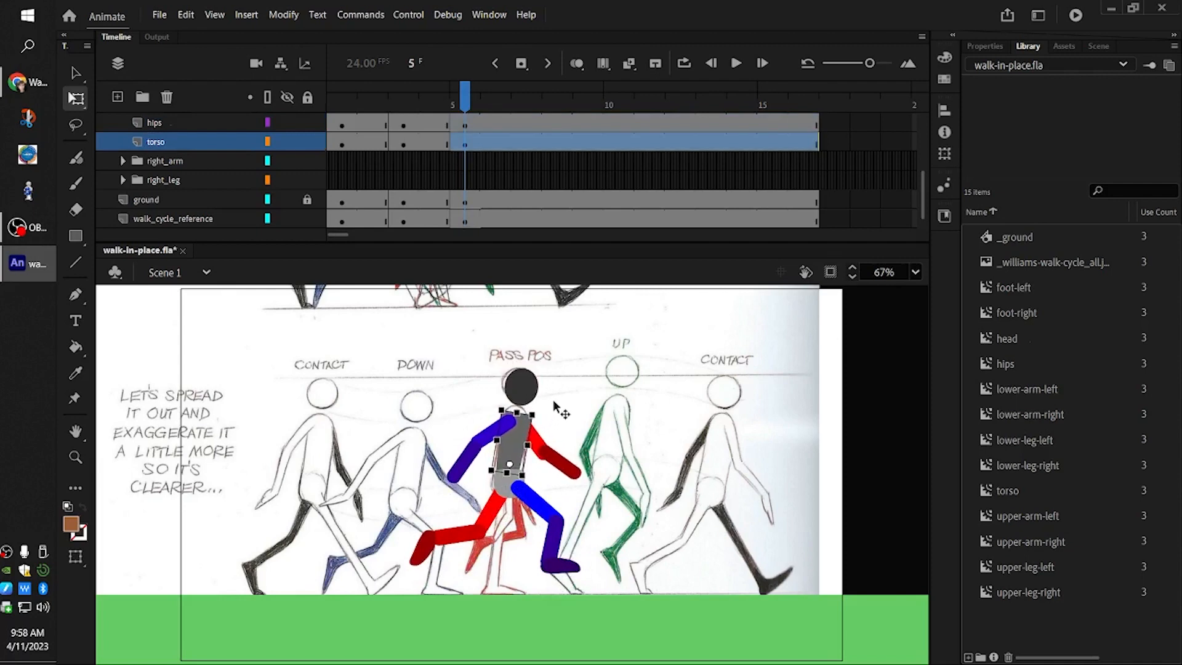
- Try to pose the red leg straight down beneath the hips as the supporting leg in the Pass pose
left_click(491, 507)
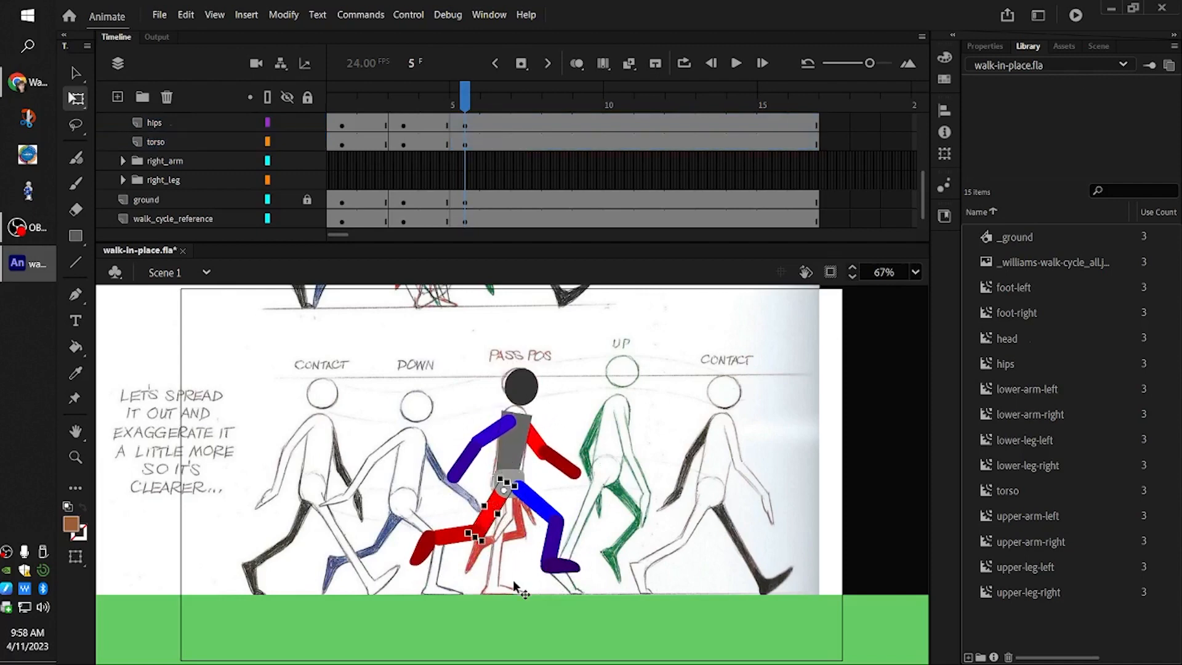
left_click_drag(488, 543, 508, 546)
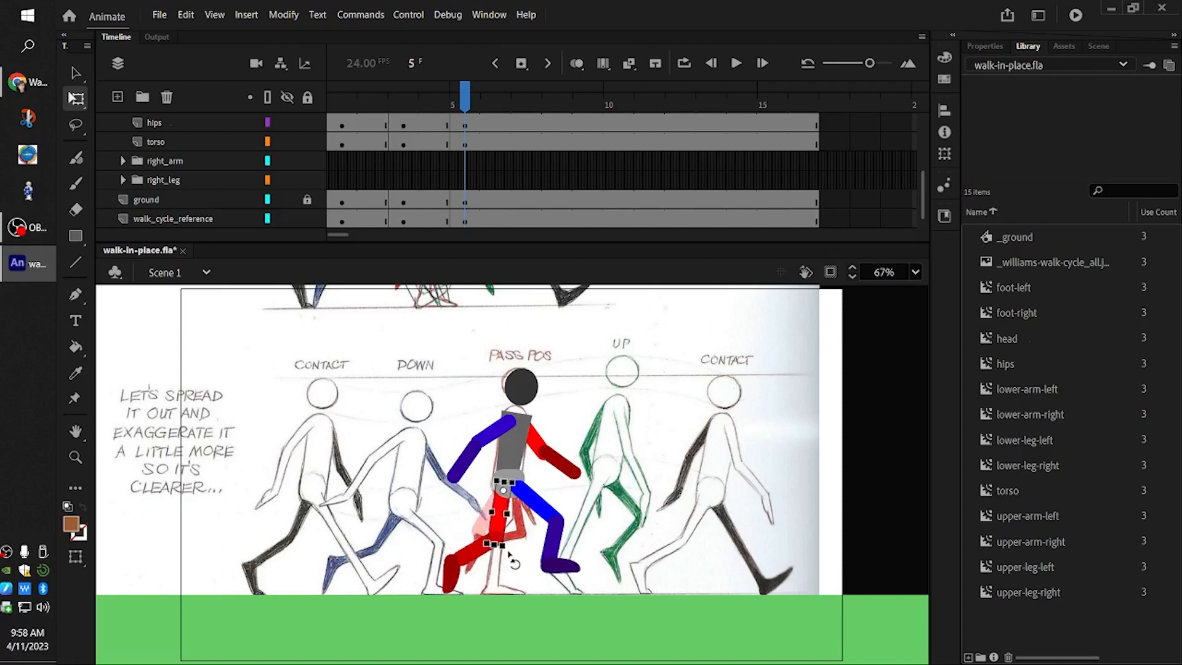
left_click(471, 550)
left_click_drag(469, 583, 565, 574)
left_click(501, 612)
left_click(540, 506)
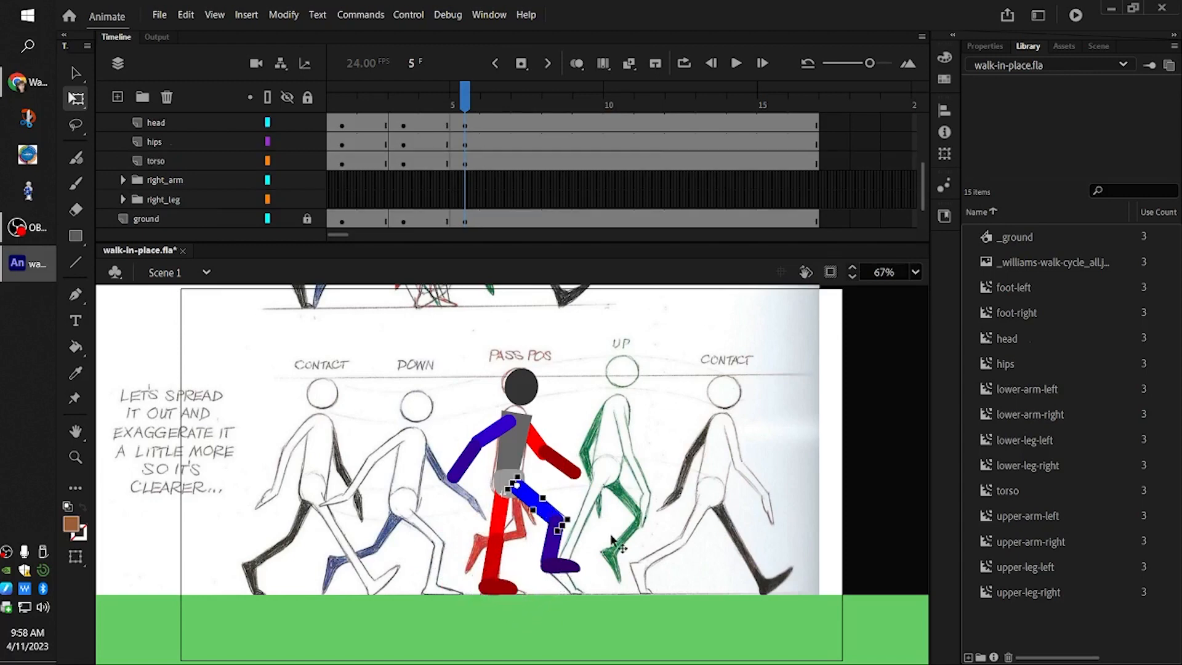
left_click(495, 489)
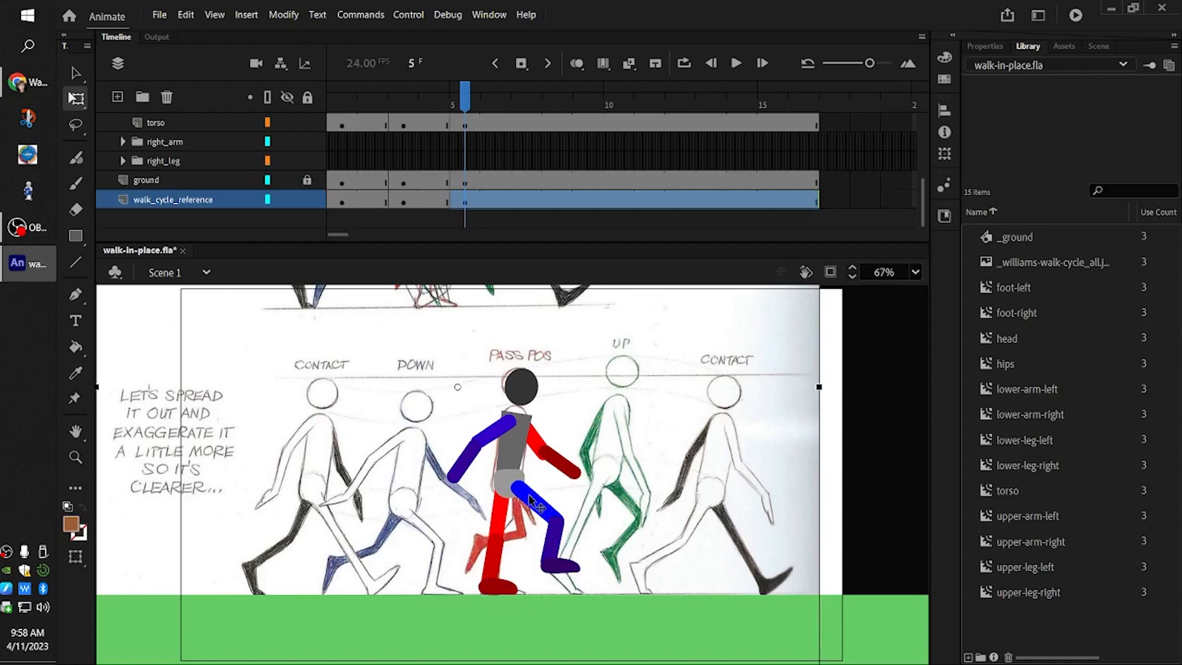
left_click(534, 504)
left_click(513, 540)
- Undo the red leg's rotation changes at frame 5
key("ctrl+z")
key("ctrl+z")
key("ctrl+z")
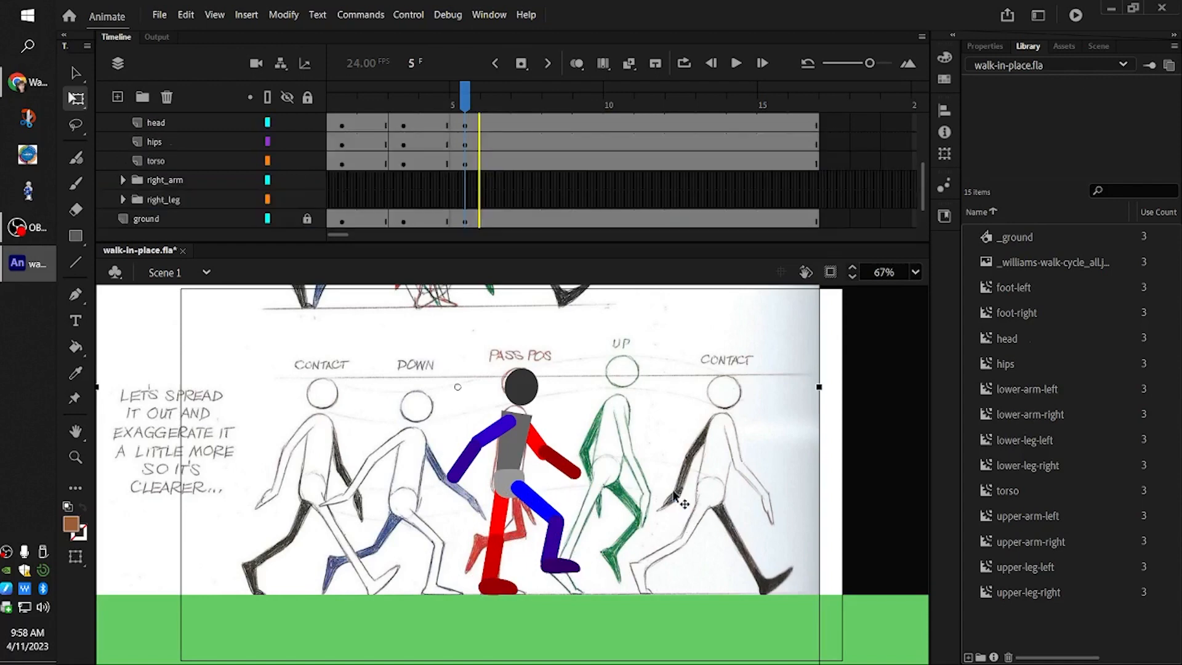
key("ctrl+z")
key("ctrl+z")
key("ctrl+z")
key("ctrl+z")
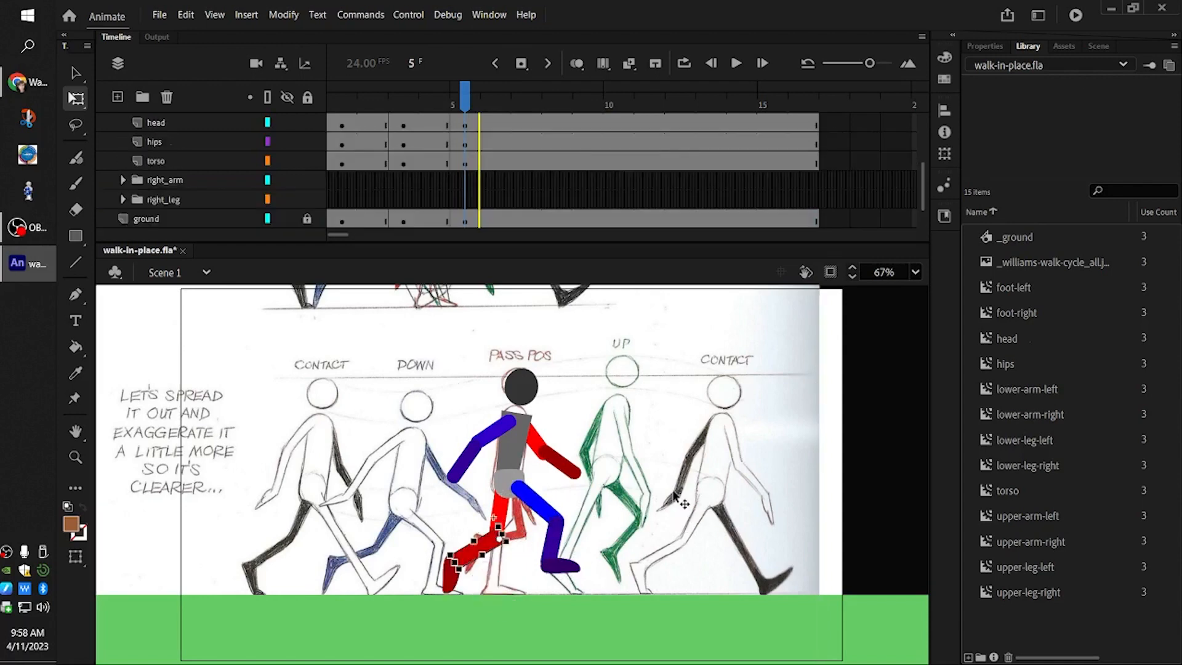
key("ctrl+z")
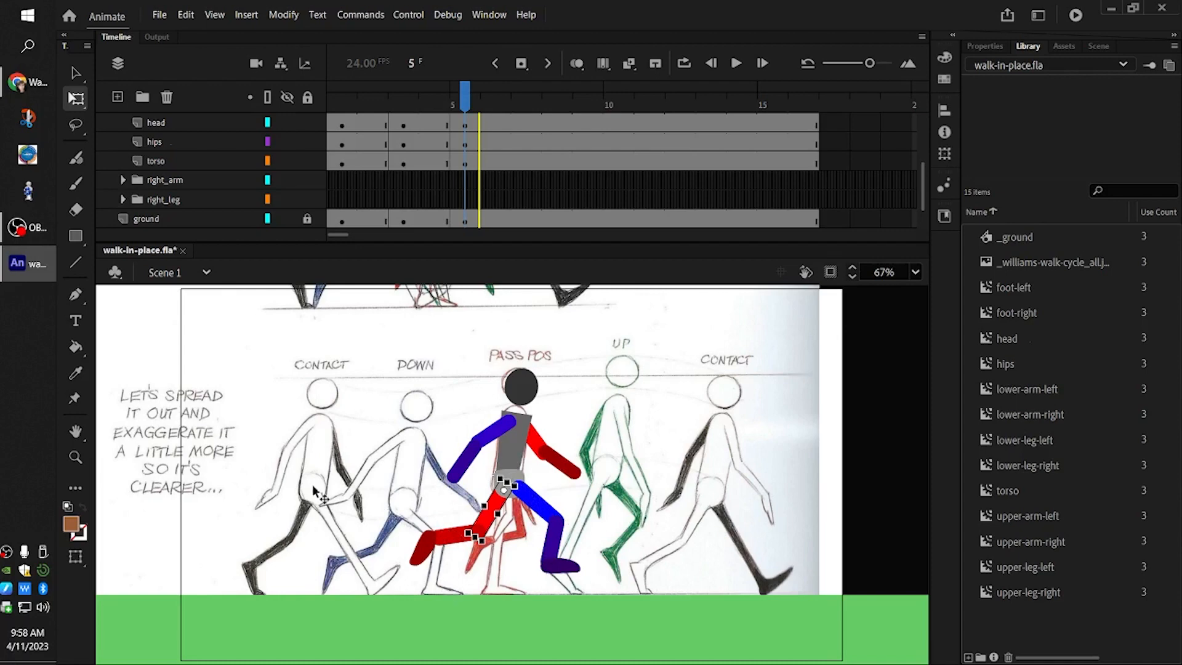
- Straighten the blue leg beneath the hips and level its foot on the ground to match the Pass Pos supporting leg
left_click(541, 503)
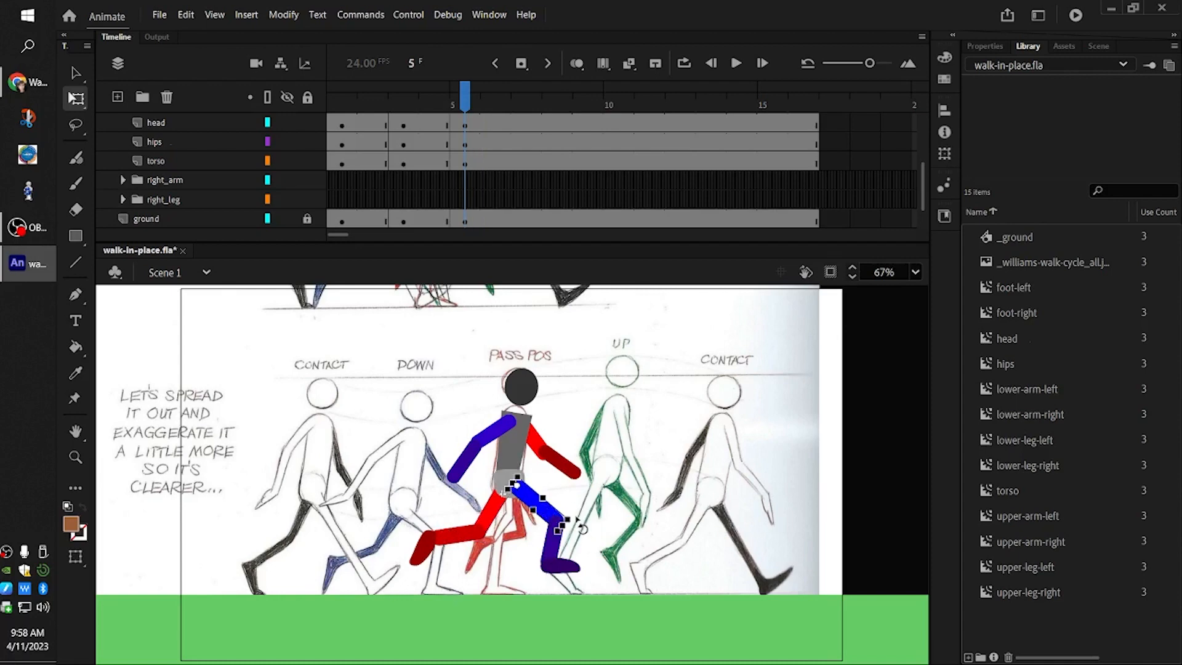
left_click_drag(578, 521, 513, 512)
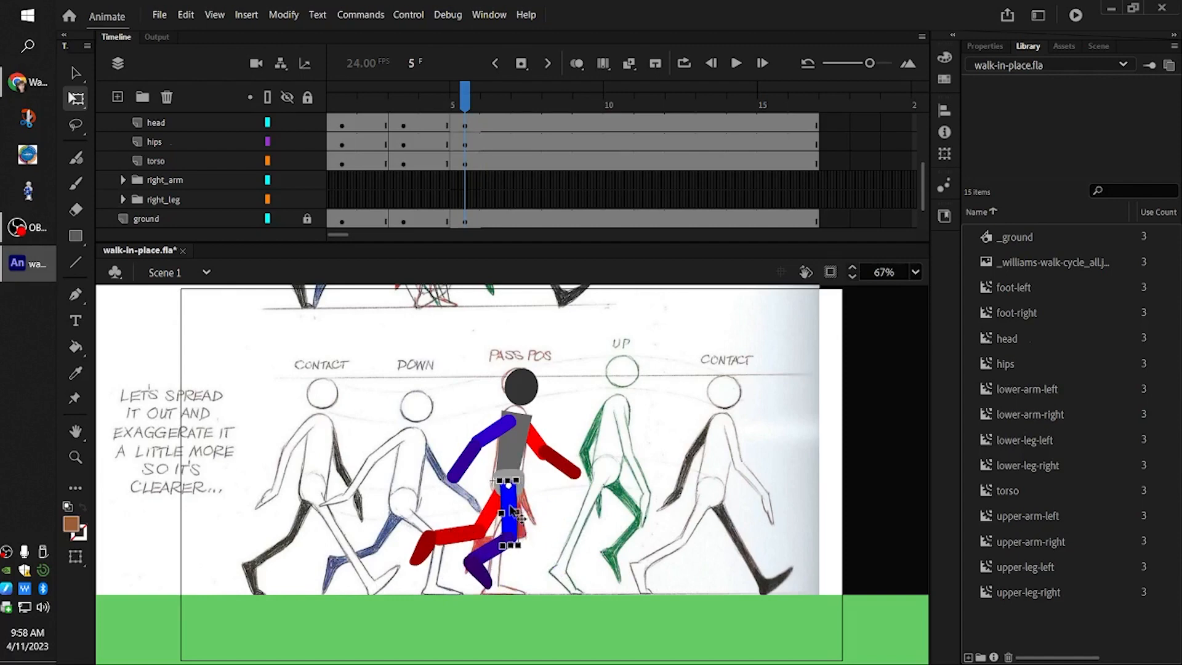
left_click(485, 553)
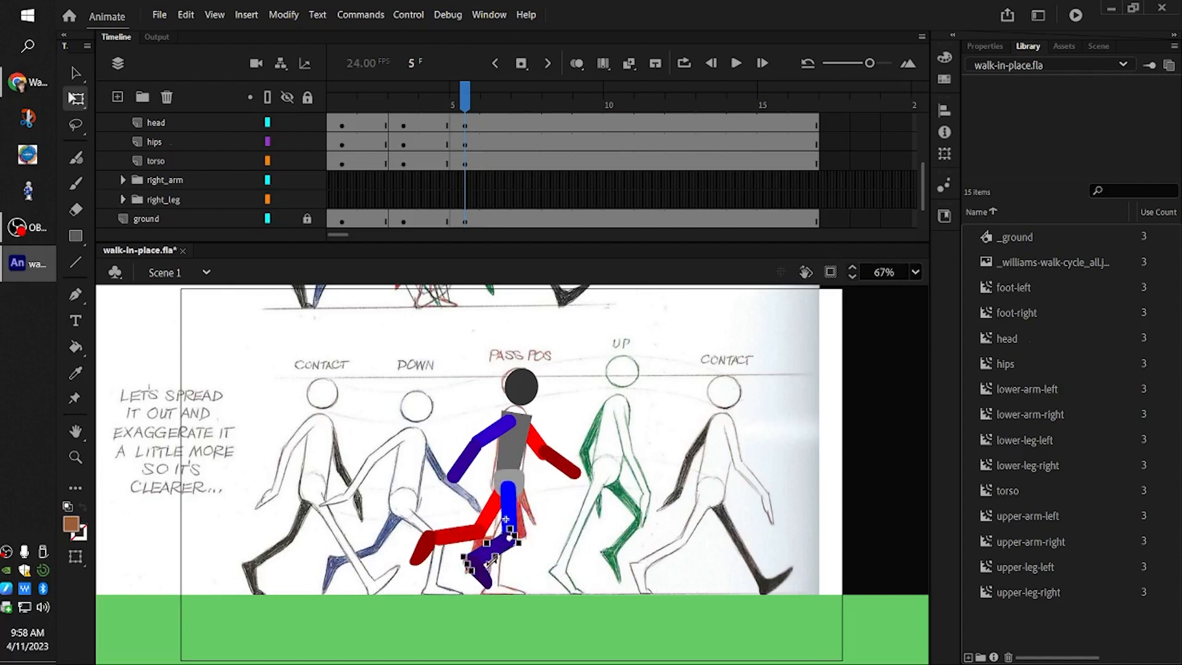
left_click_drag(486, 601, 518, 607)
left_click(515, 515)
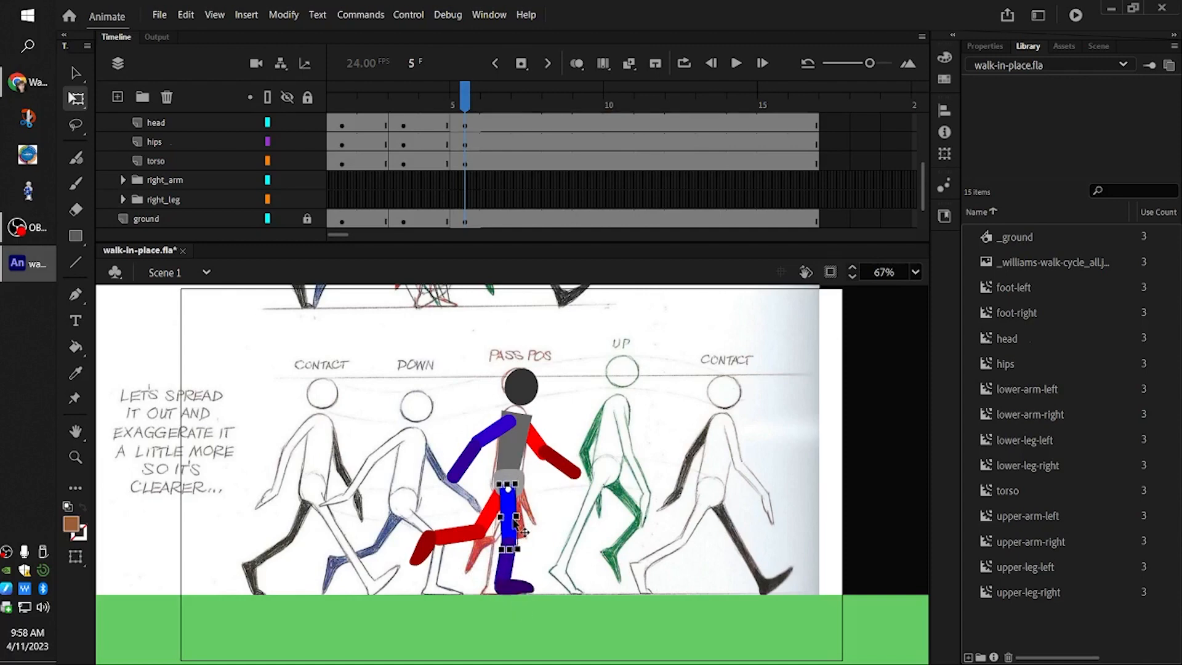
left_click_drag(514, 517, 511, 522)
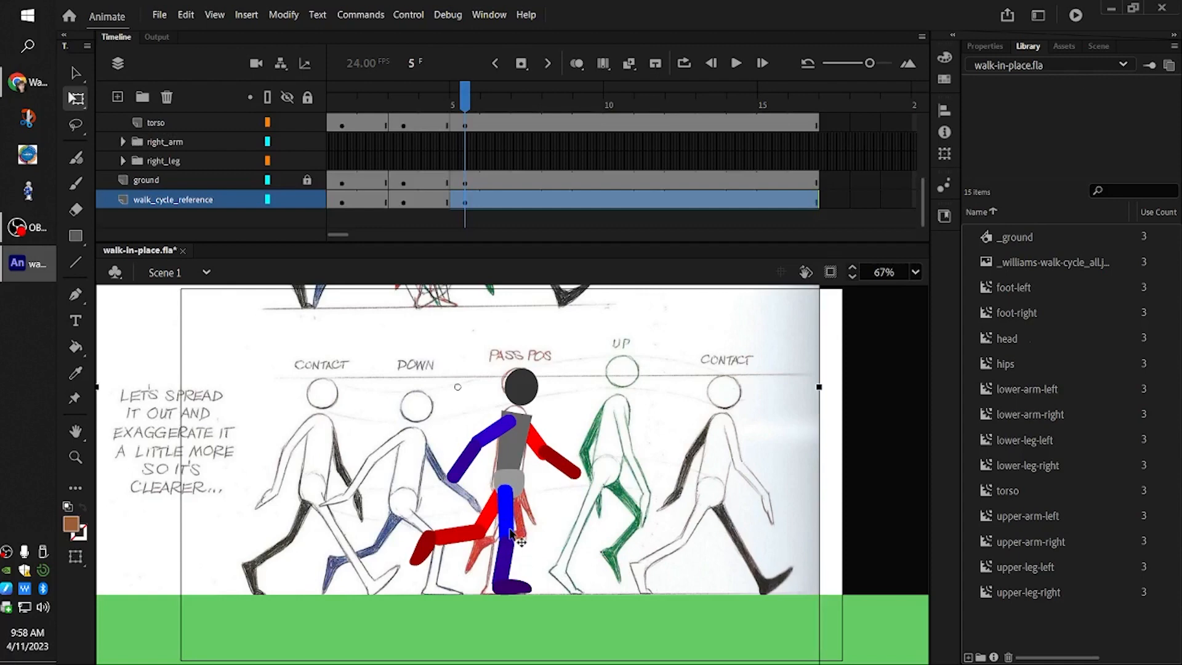
left_click(503, 576)
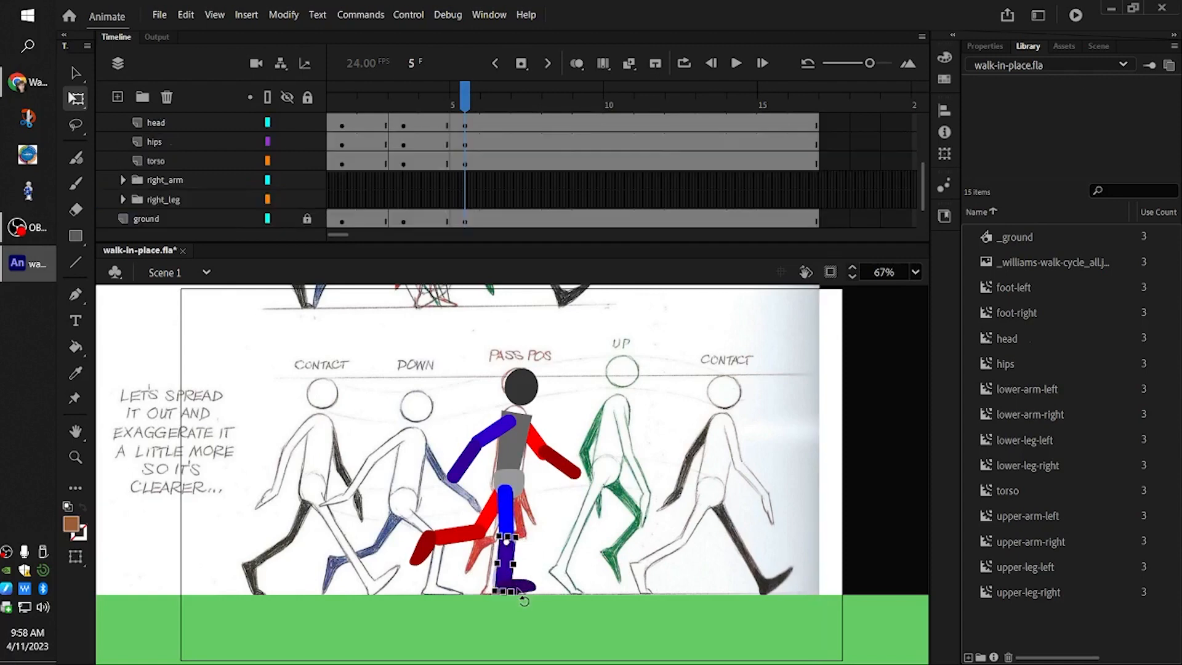
left_click(519, 589)
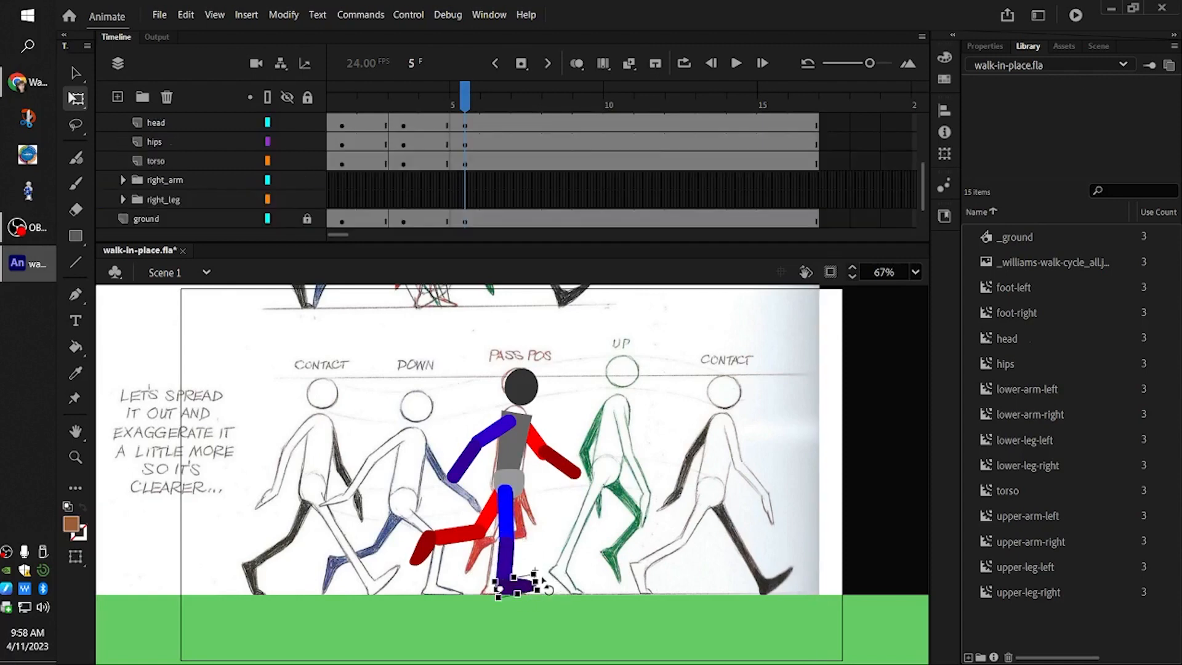
left_click_drag(546, 573, 537, 511)
- Swing the red thigh forward and fold its lower leg back to match the Pass Pos drawing's raised leg
left_click(487, 515)
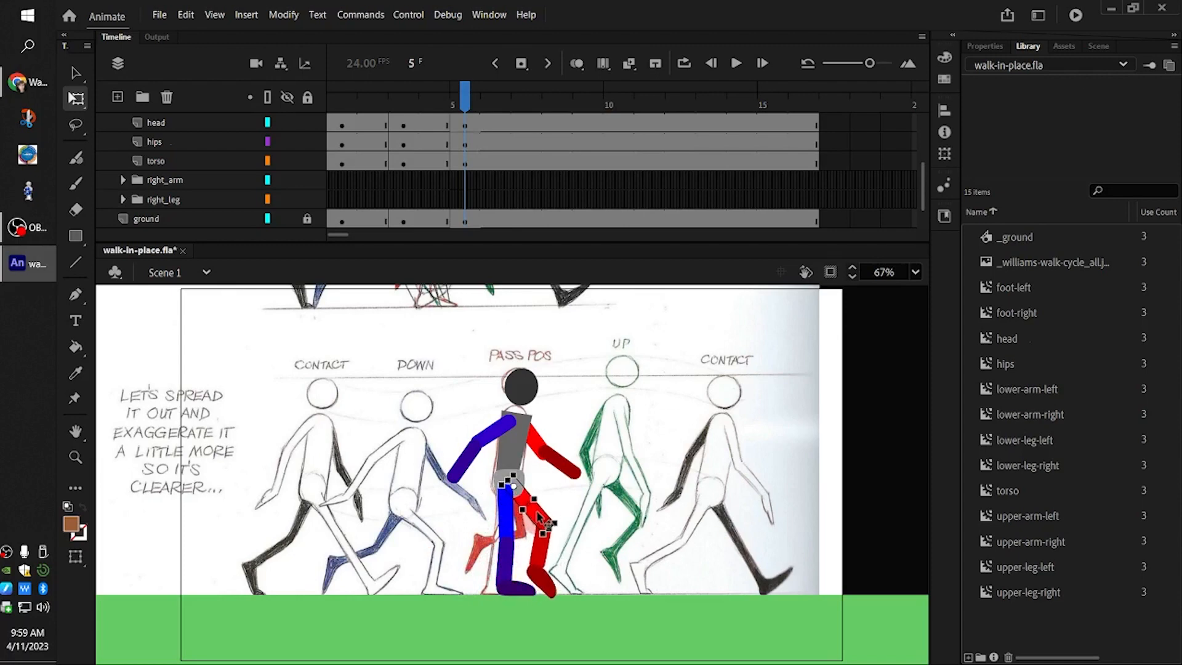
left_click(541, 554)
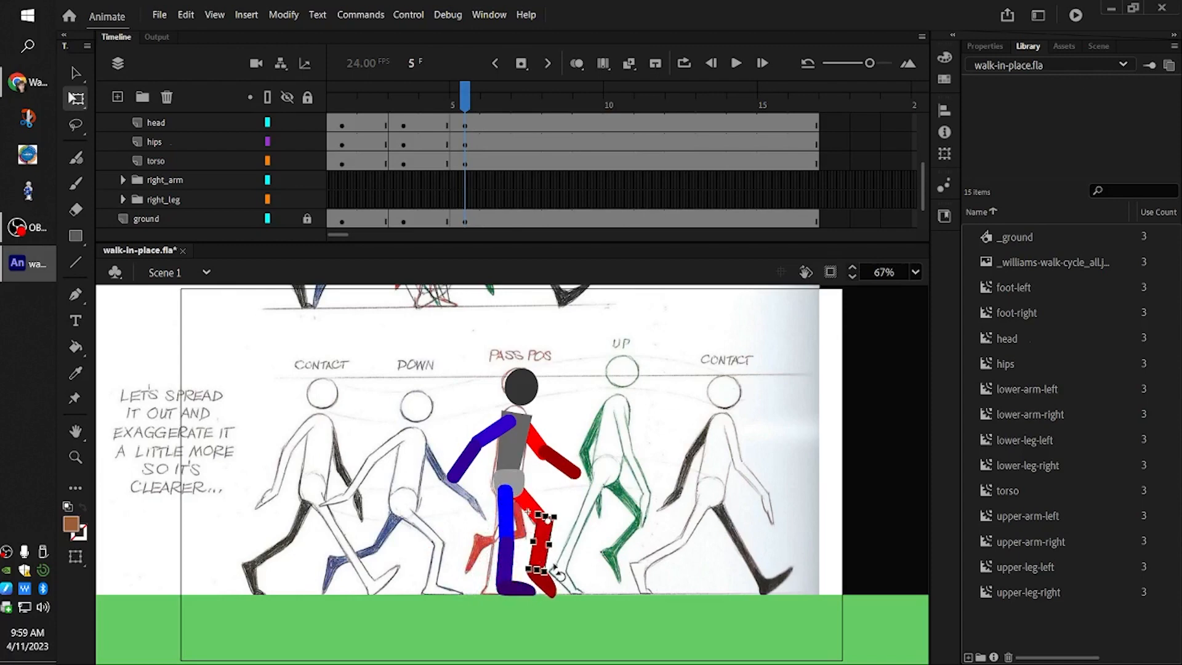
left_click_drag(558, 586, 507, 558)
left_click(548, 483)
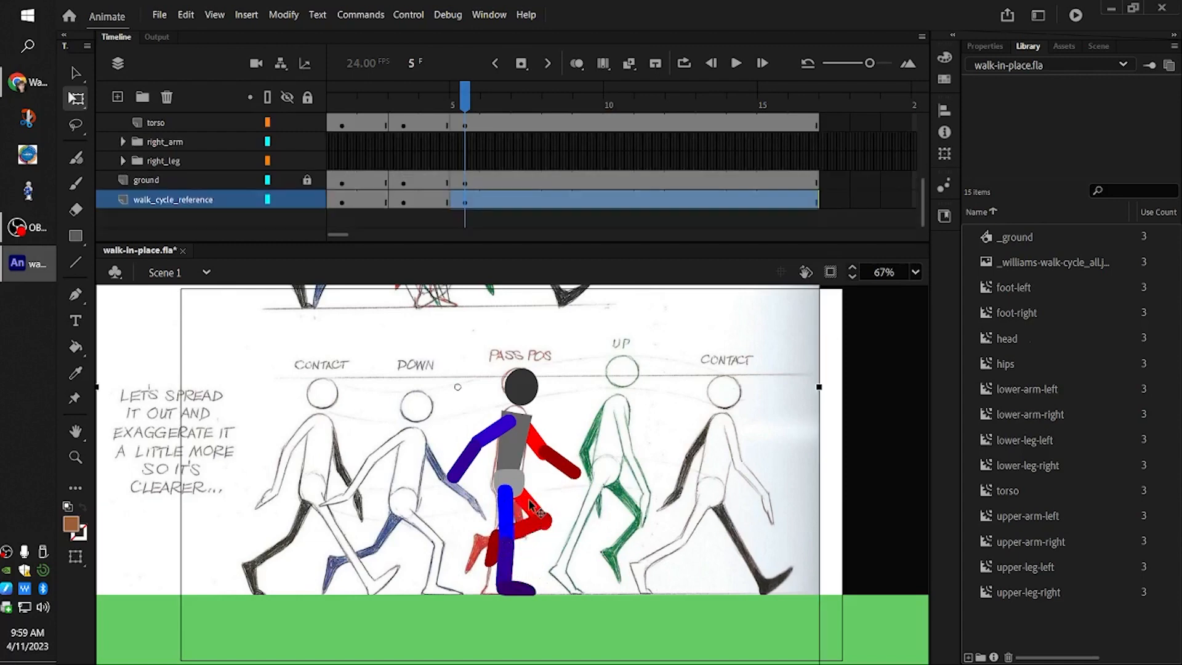
left_click(532, 502)
left_click_drag(567, 518, 561, 535)
- Rotate the blue and red arms down alongside the torso for the Pass pose
left_click(483, 440)
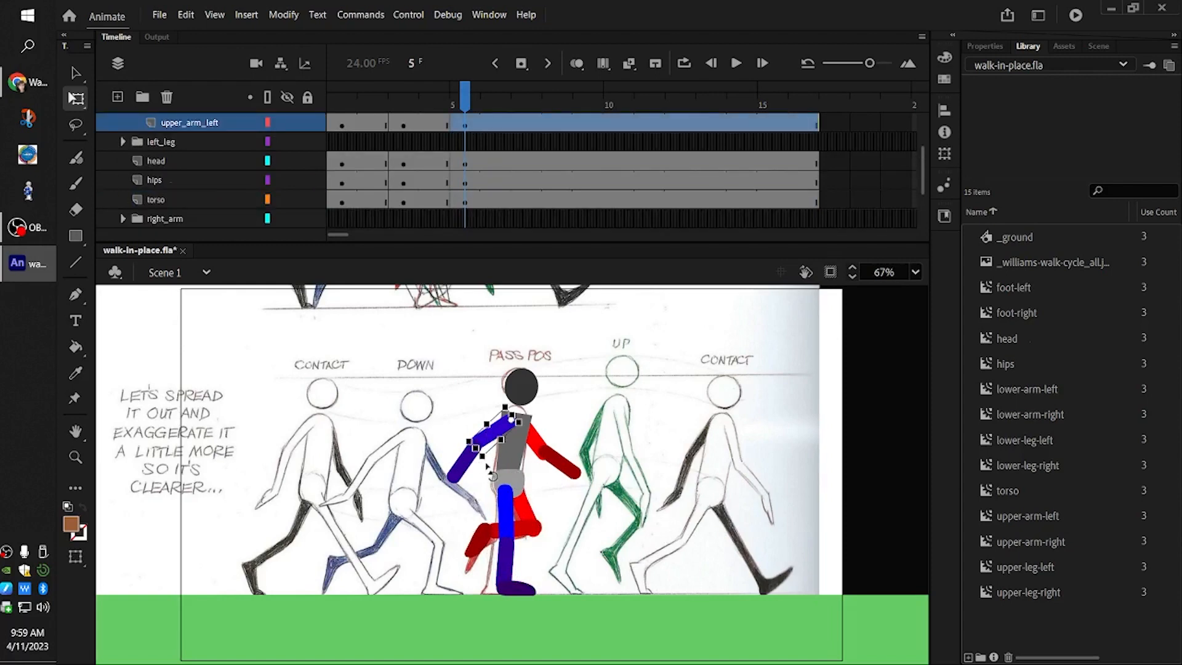
left_click_drag(491, 474, 534, 502)
left_click(540, 442)
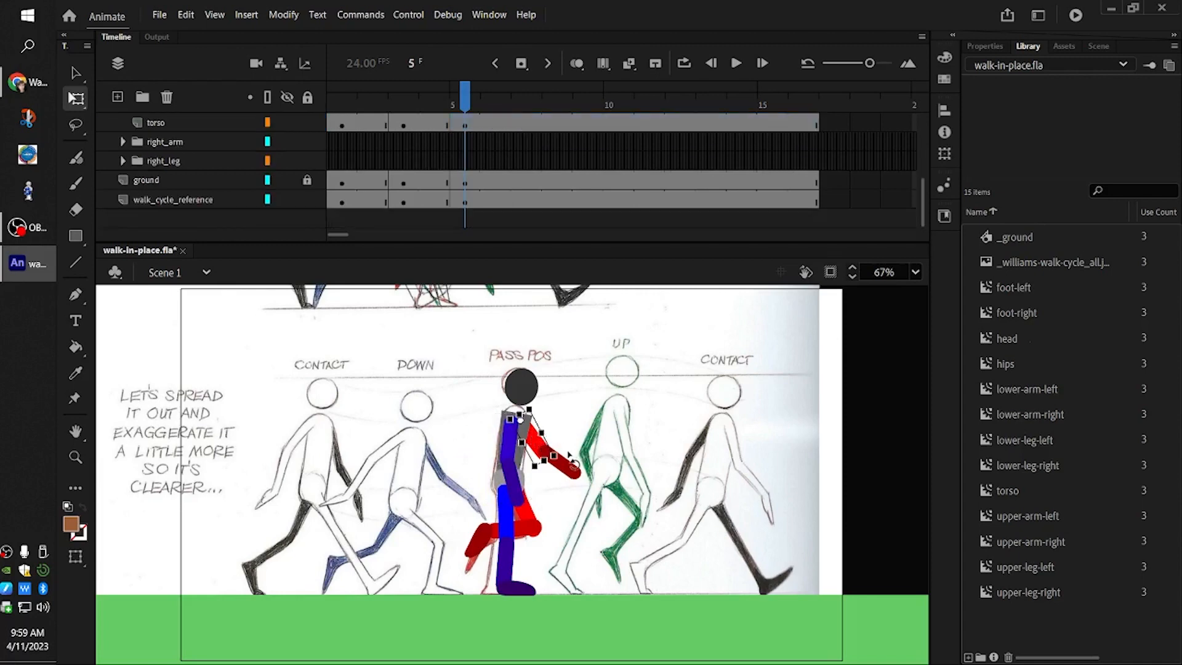
left_click_drag(576, 463, 526, 497)
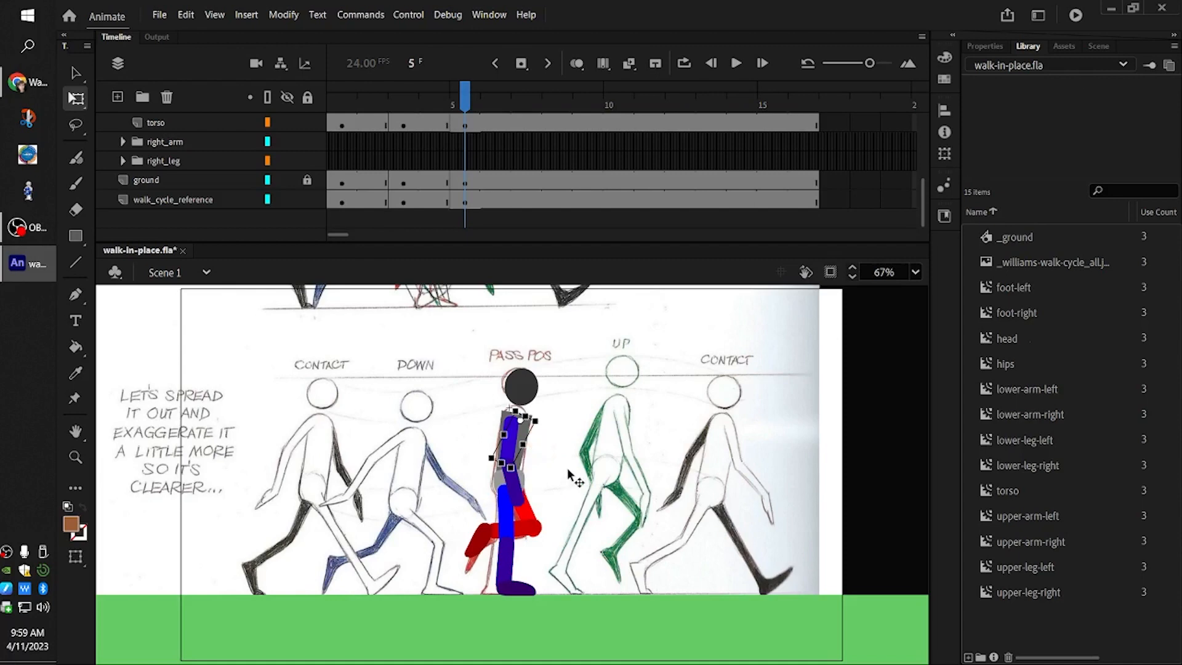
left_click(564, 507)
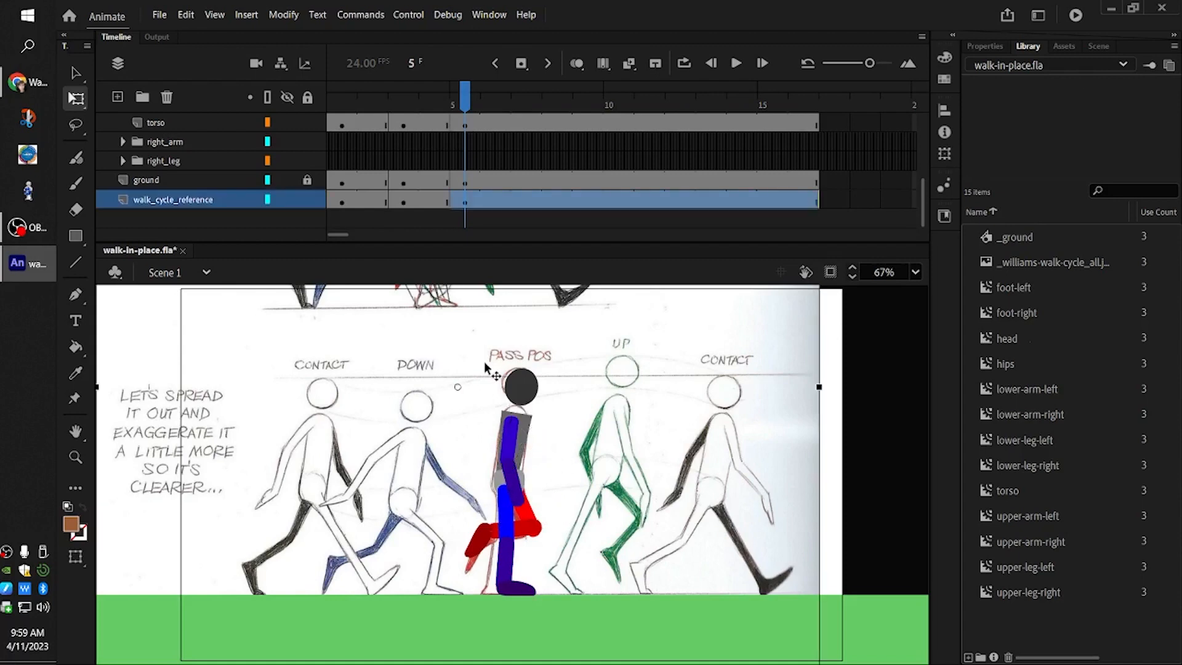
- Scrub through the Contact, Down and Pass frames to review the poses against their labels
mouse_move(465, 105)
left_mouse_down()
mouse_move(323, 124)
mouse_move(601, 155)
mouse_move(348, 162)
mouse_move(774, 178)
mouse_move(380, 178)
left_mouse_up()
scroll(275, 164, "up", 5)
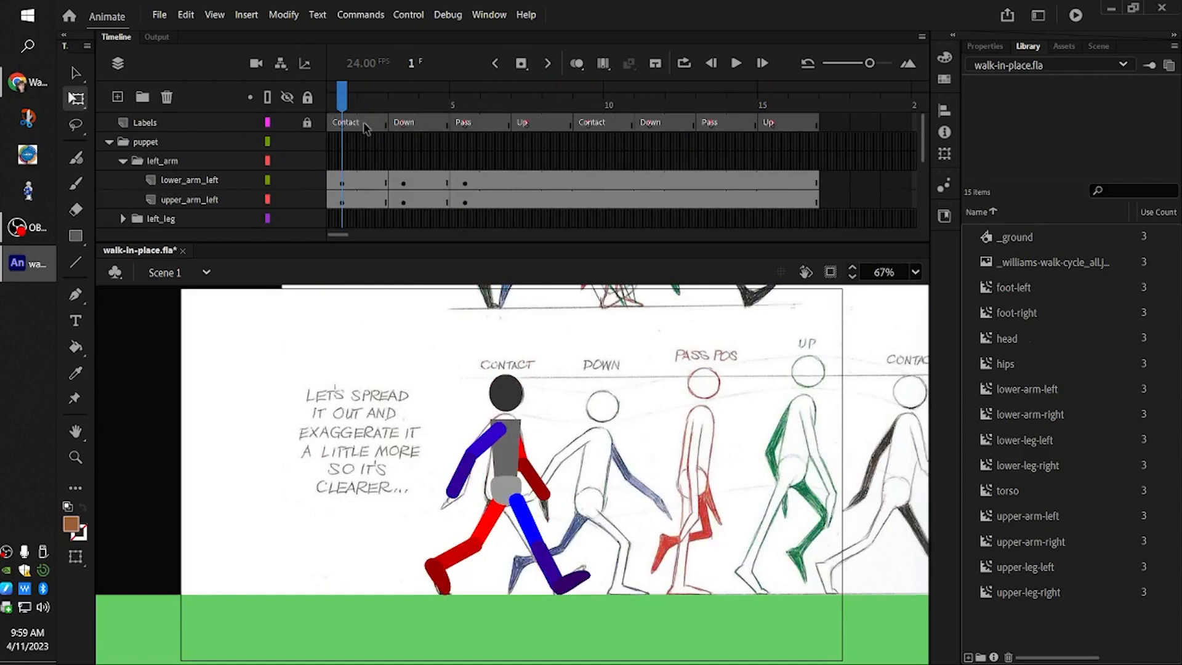
left_click(399, 93)
mouse_move(399, 93)
left_mouse_down()
mouse_move(576, 111)
mouse_move(767, 154)
mouse_move(336, 148)
left_mouse_up()
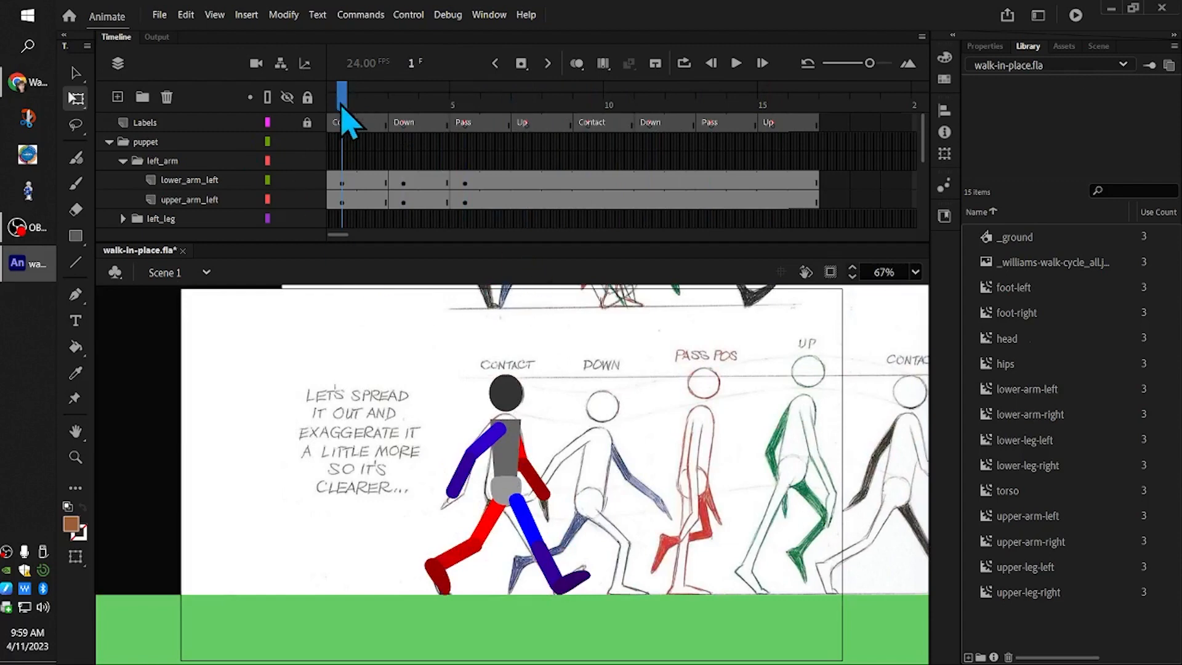
- Turn on onion skinning and insert keyframes at frame 7, the Up pose, on the puppet, ground and walk_cycle_reference layers
left_click_drag(348, 97, 529, 117)
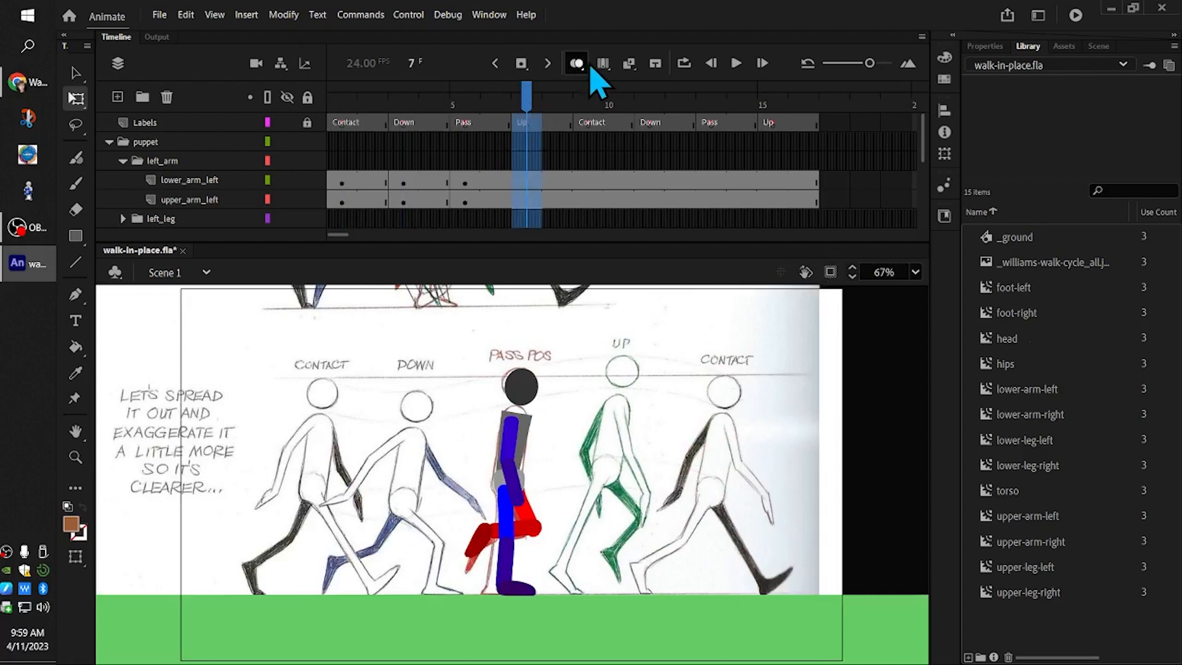
left_click(577, 64)
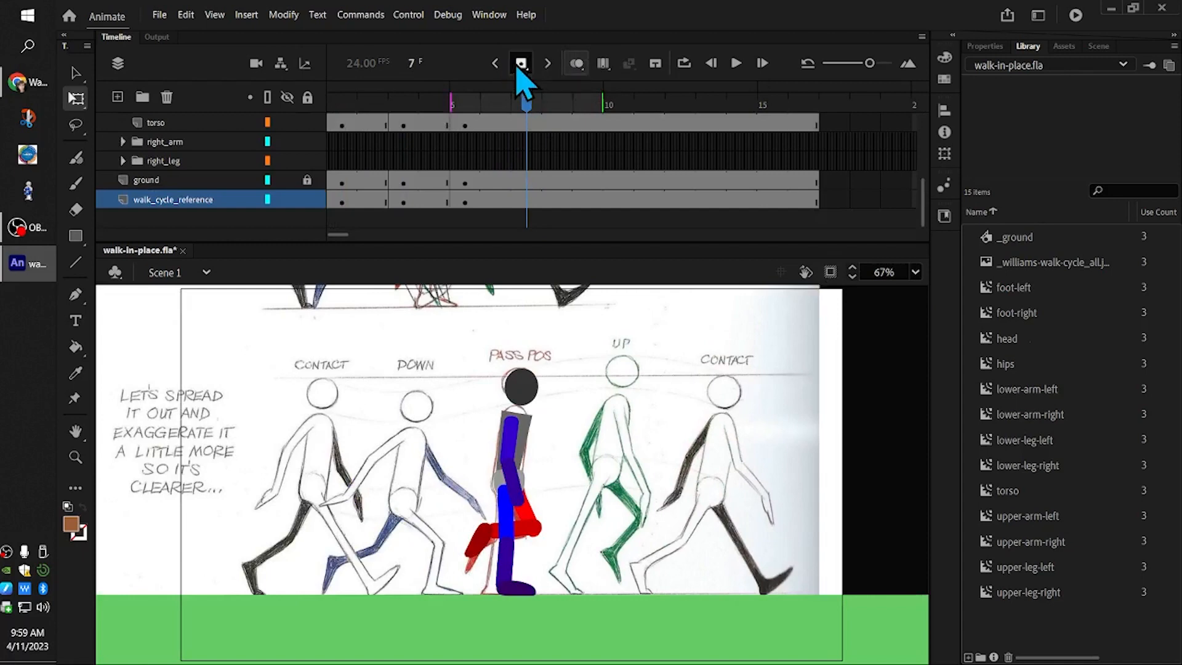
left_click(521, 64)
left_click(528, 106)
left_click(522, 64)
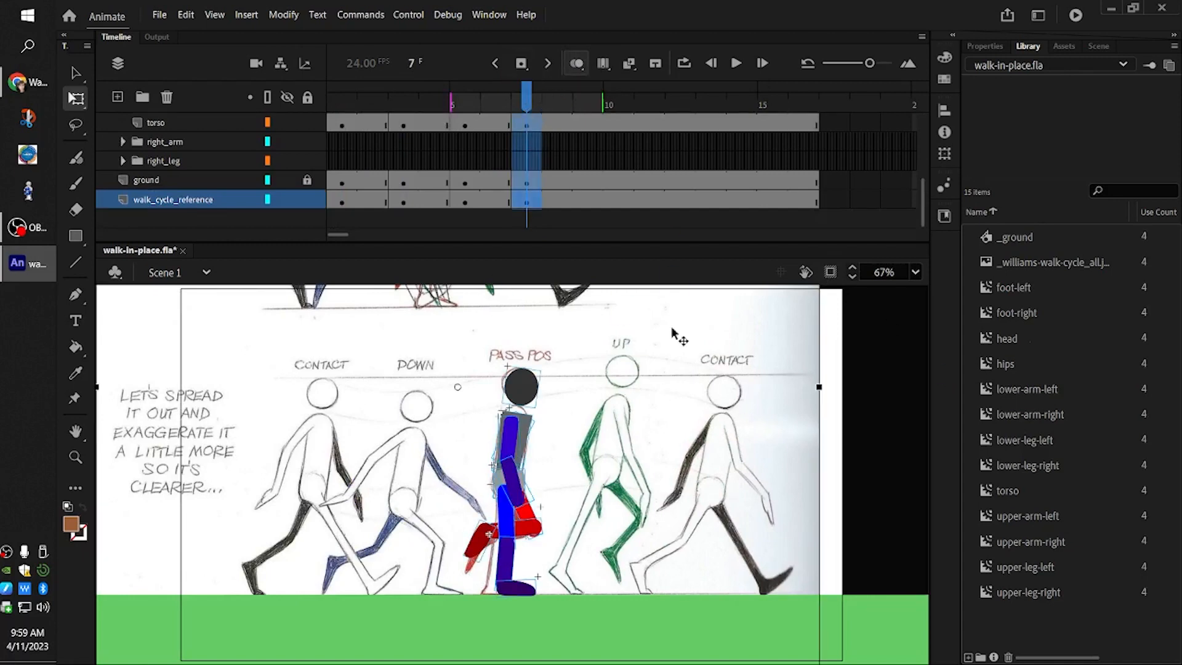
- Shift only the walk cycle reference image at frame 7 so its Up drawing lies behind the puppet
left_click(759, 460)
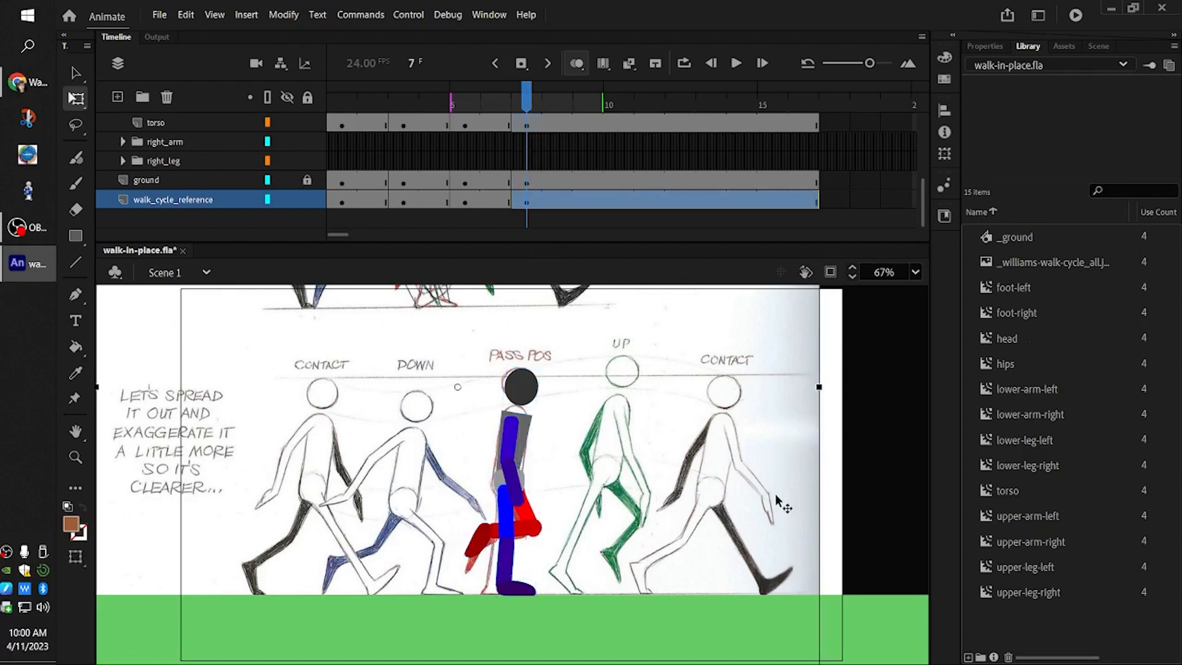
left_click_drag(776, 497, 678, 496)
left_click(845, 480)
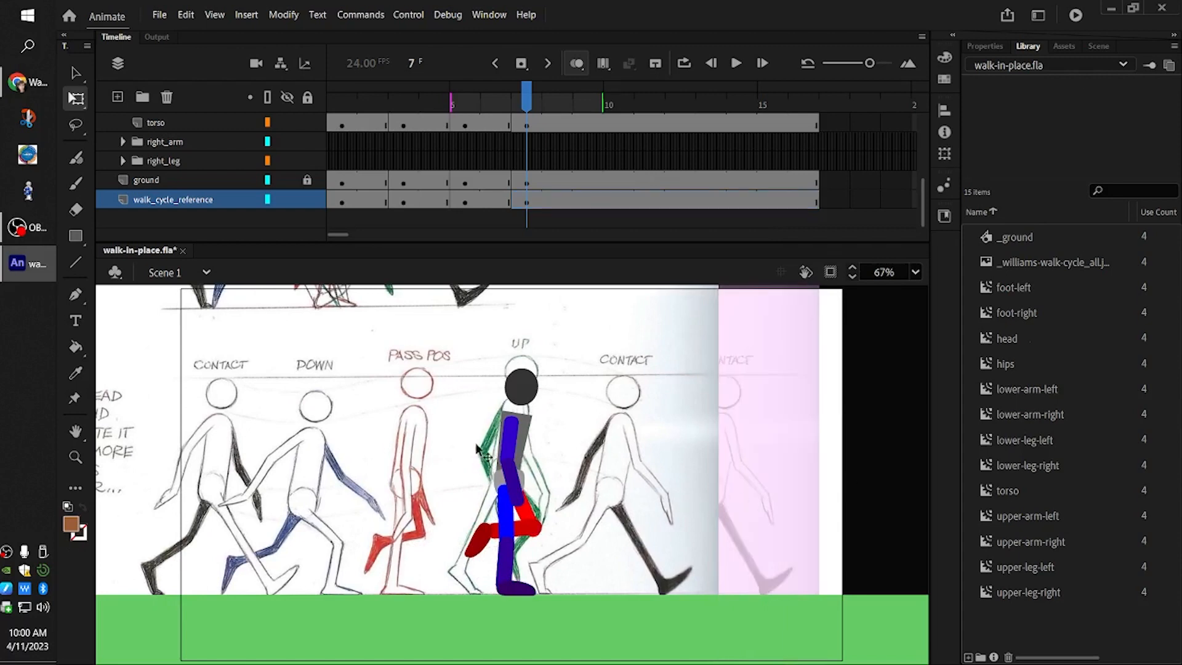
- Raise the puppet by its hips at frame 7 to match the Up drawing, and turn off onion skinning
left_click(508, 473)
mouse_move(502, 486)
left_mouse_down()
mouse_move(508, 438)
mouse_move(500, 475)
left_mouse_up()
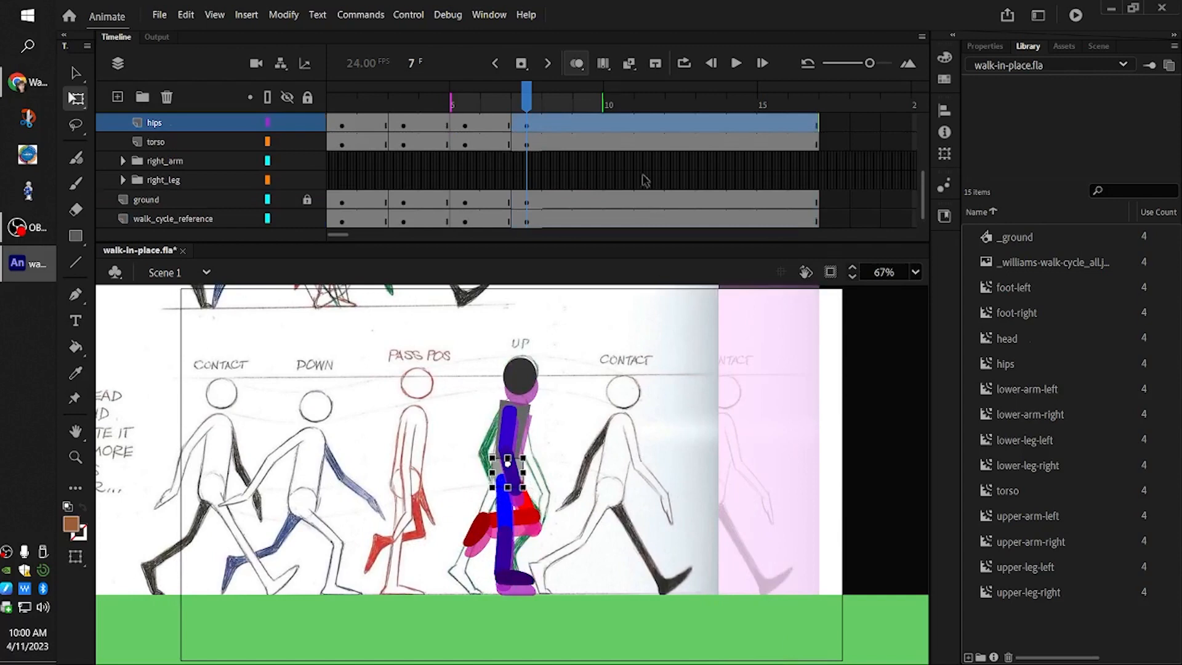
left_click(577, 64)
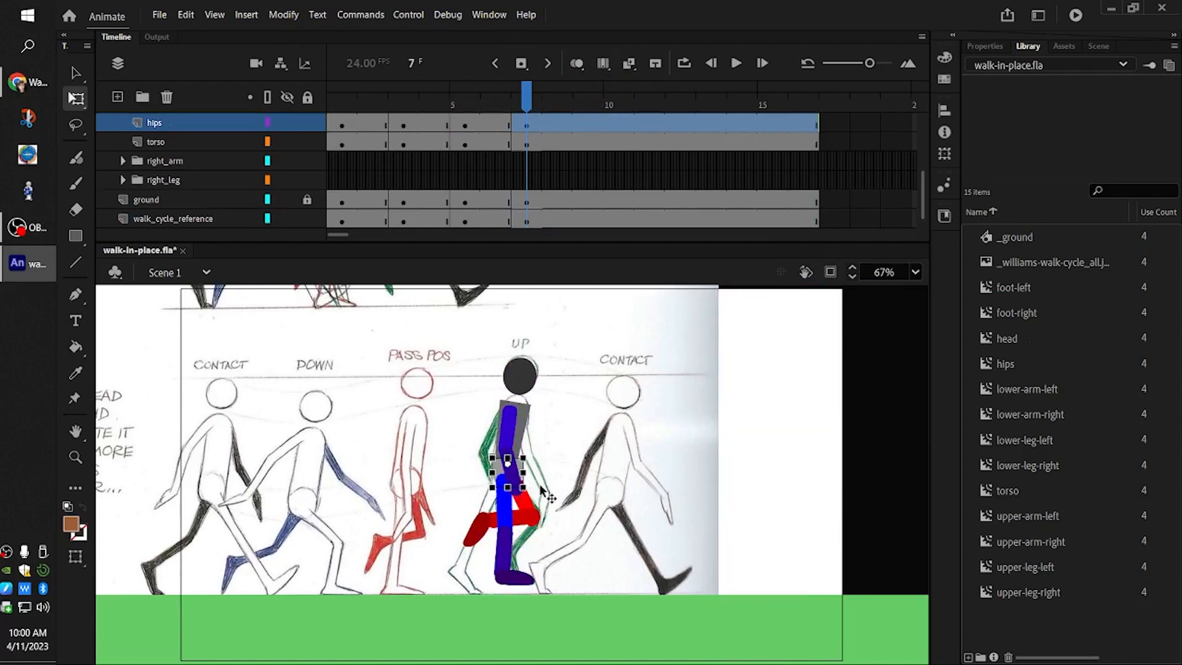
left_click(495, 482)
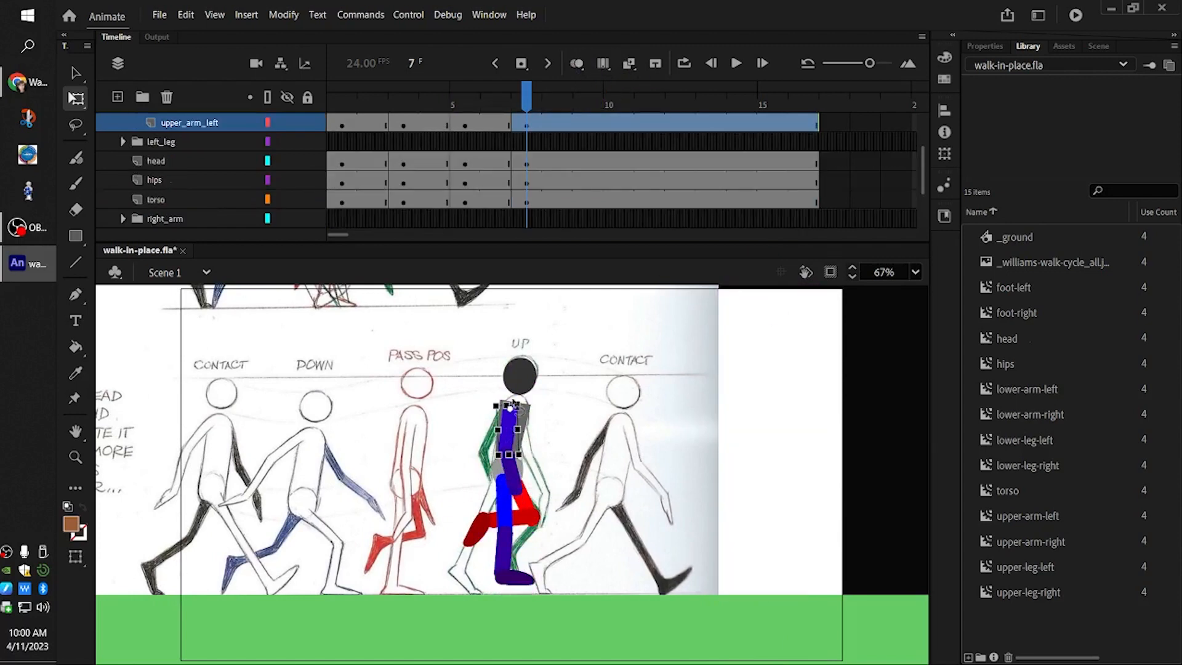
- Rotate the puppet's left upper arm forward at frame 7 to match the forward arm of the Up drawing
mouse_move(528, 105)
left_mouse_down()
mouse_move(431, 117)
mouse_move(518, 123)
left_mouse_up()
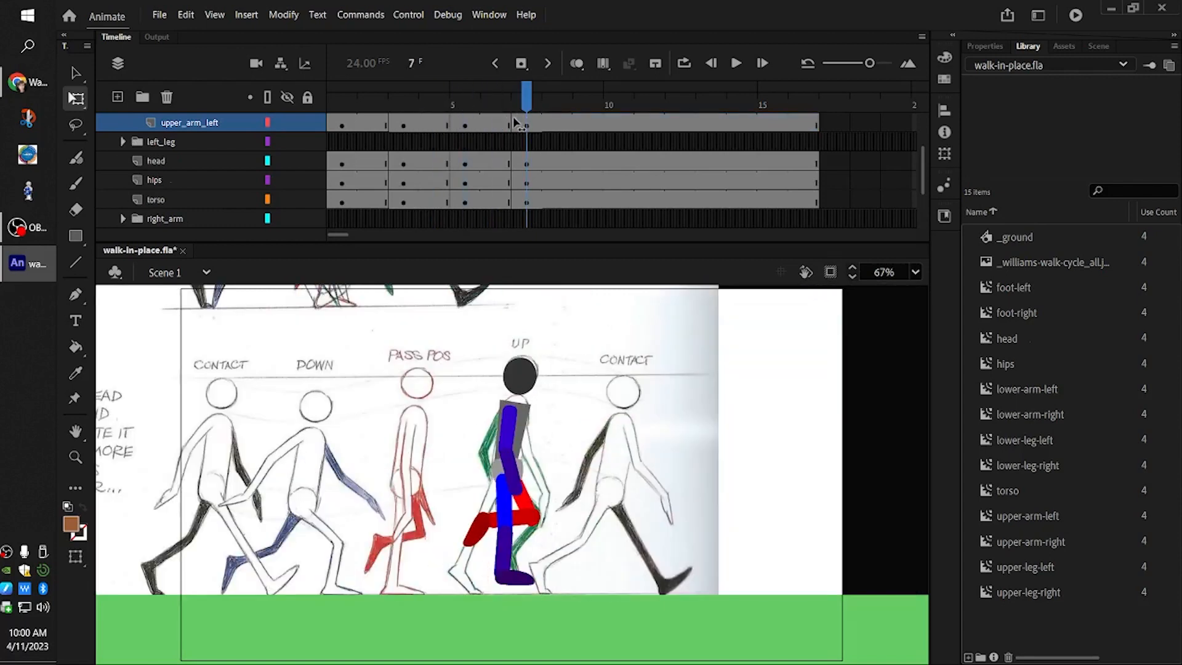
left_click(510, 433)
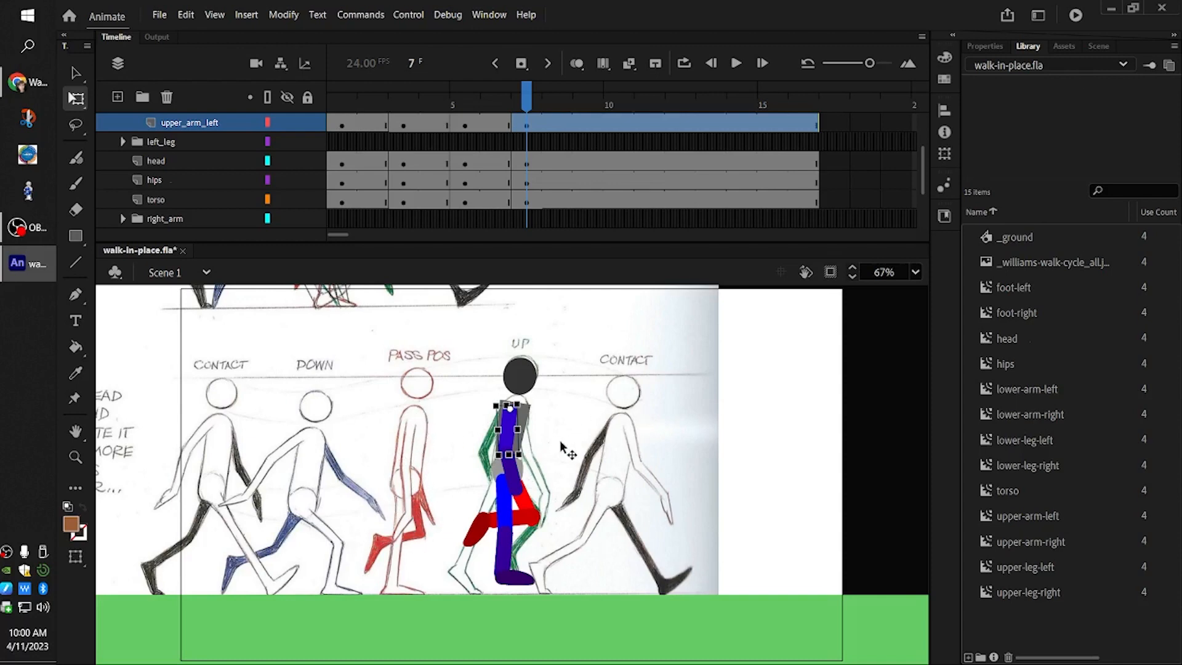
left_click_drag(552, 472, 561, 481)
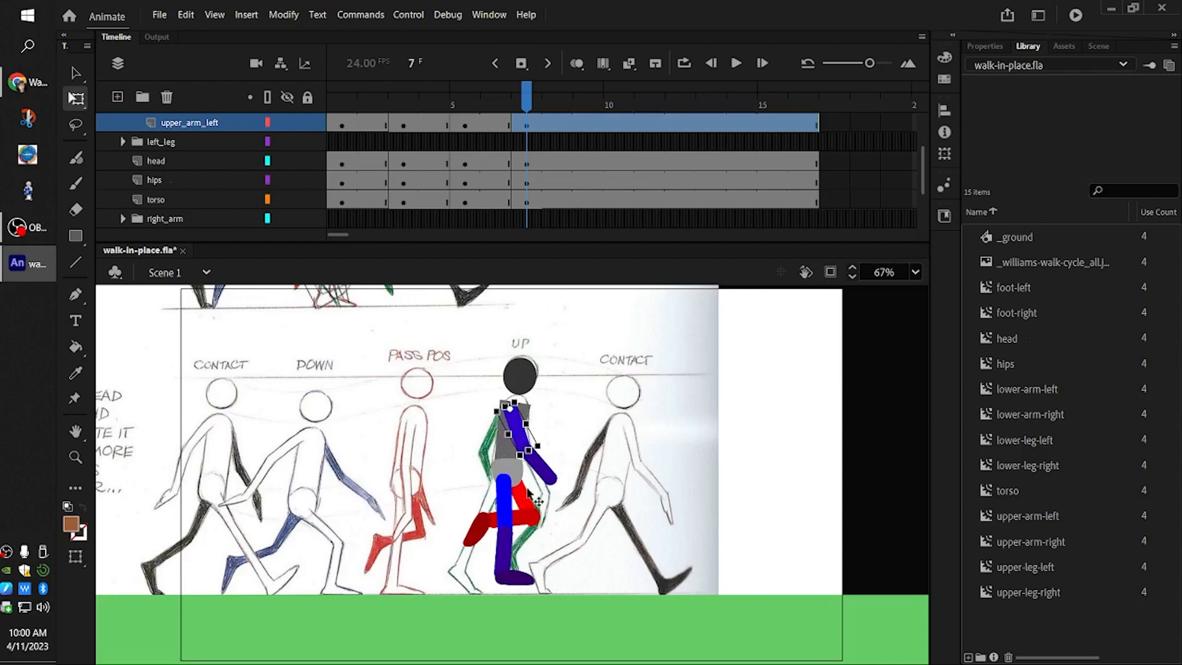
- Rotate the left leg back at frame 7 so it follows the planted leg of the Up drawing
left_click(505, 499)
left_click_drag(528, 548, 500, 596)
left_click(473, 574)
- Rotate the right lower leg and right foot at frame 7 to match the raised leg of the Up drawing
left_click(522, 514)
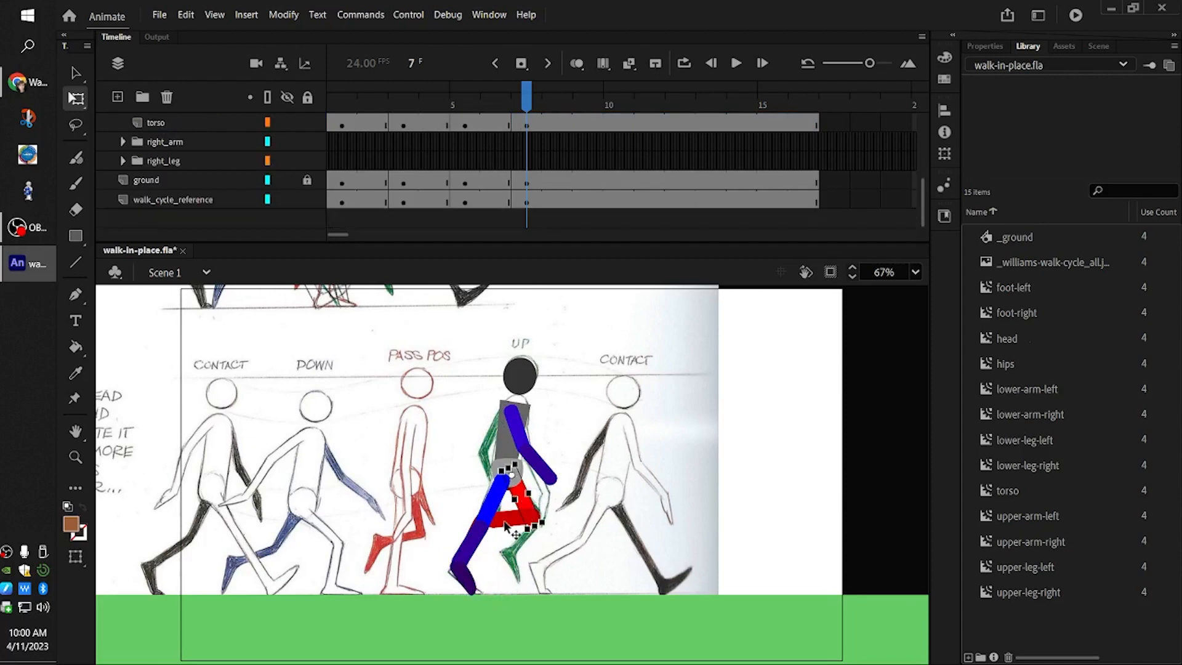
left_click_drag(495, 553, 524, 571)
left_click(501, 580)
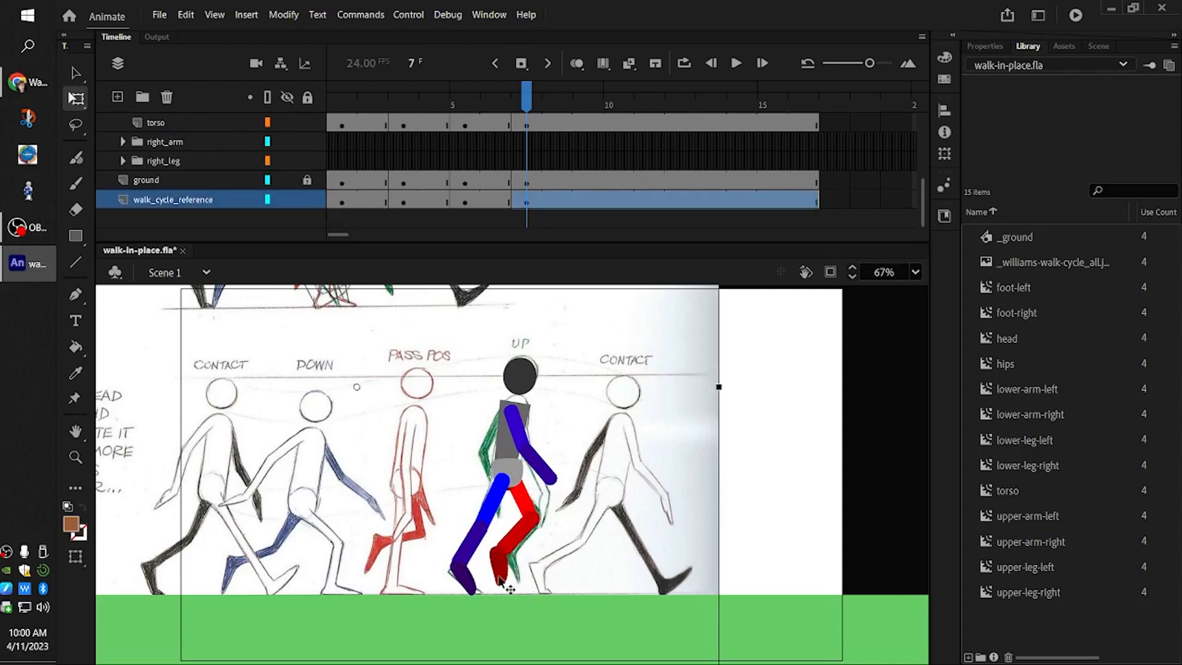
left_click(502, 578)
left_click_drag(528, 594, 552, 563)
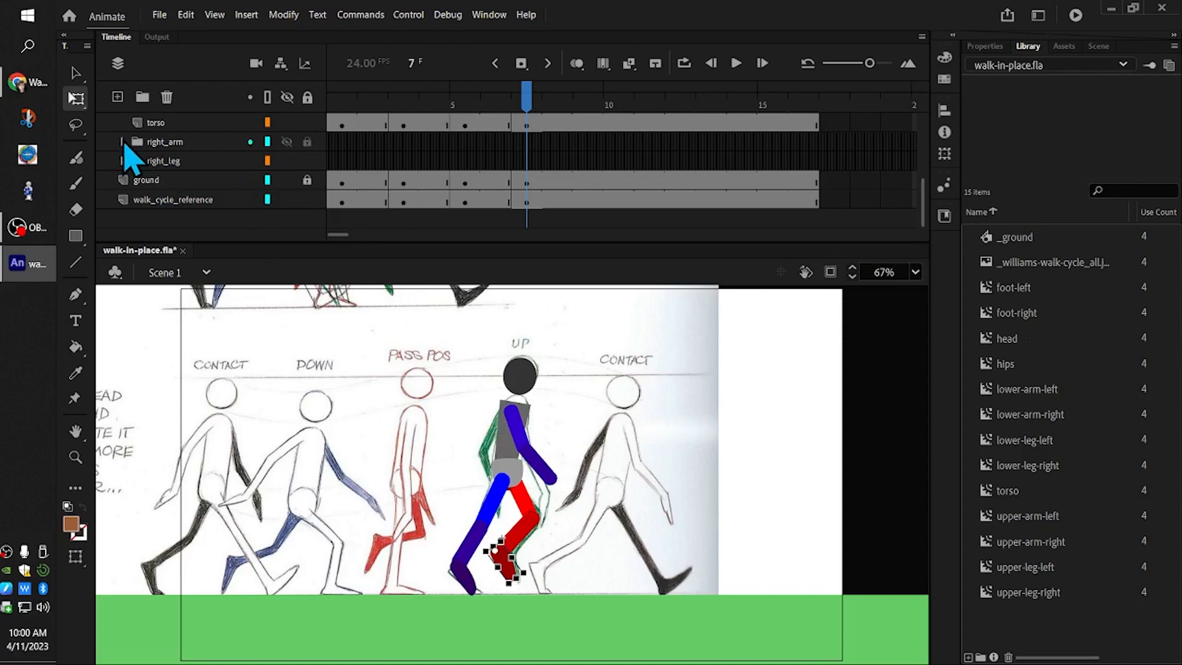
- Expand the right_arm folder and rotate the upper_arm_right part backward at frame 7 to match the Up drawing
scroll(132, 159, "up", 3)
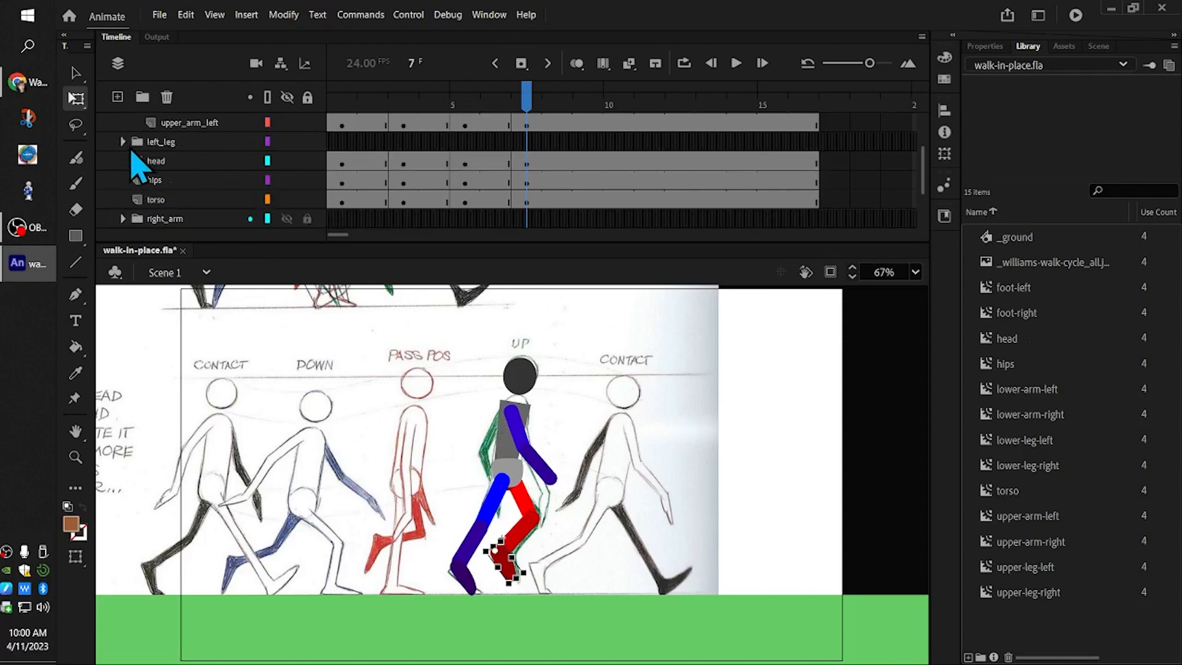
scroll(130, 158, "down", 3)
left_click(127, 145)
left_click(122, 142)
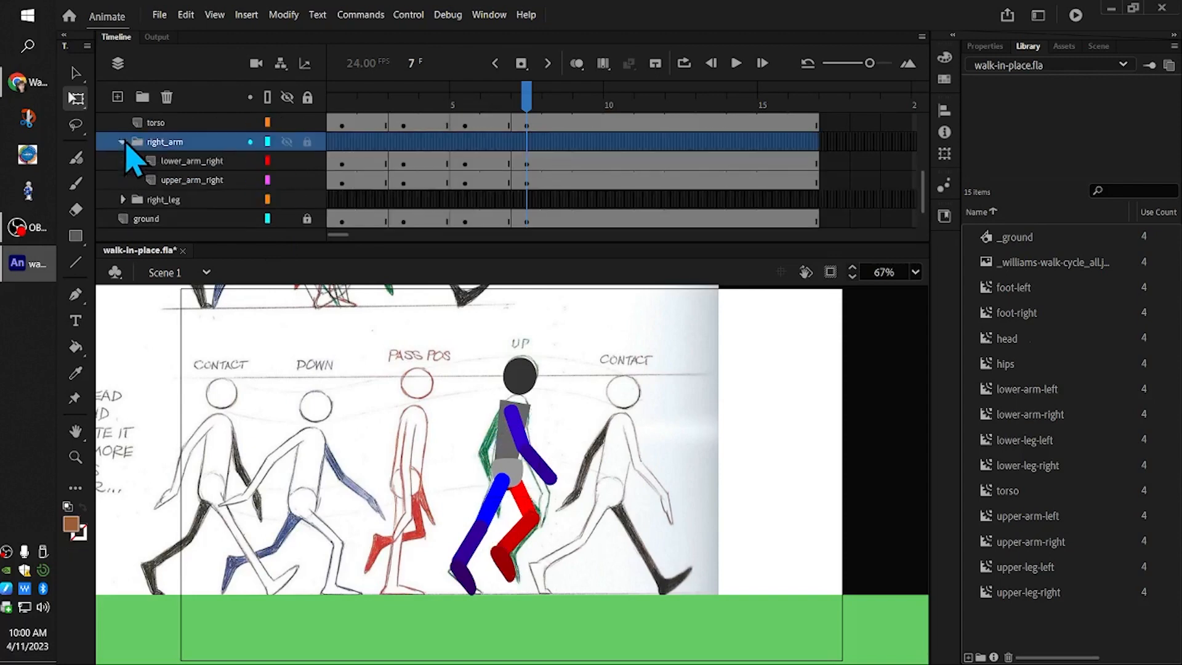
left_click(196, 181)
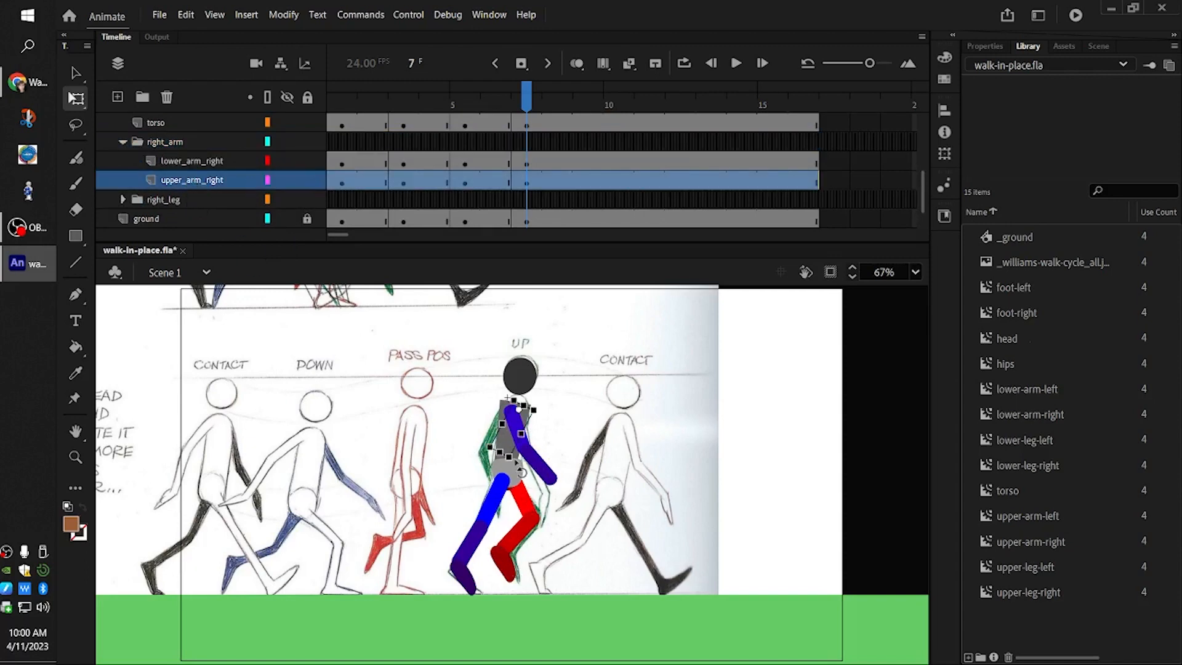
left_click_drag(521, 473, 500, 462)
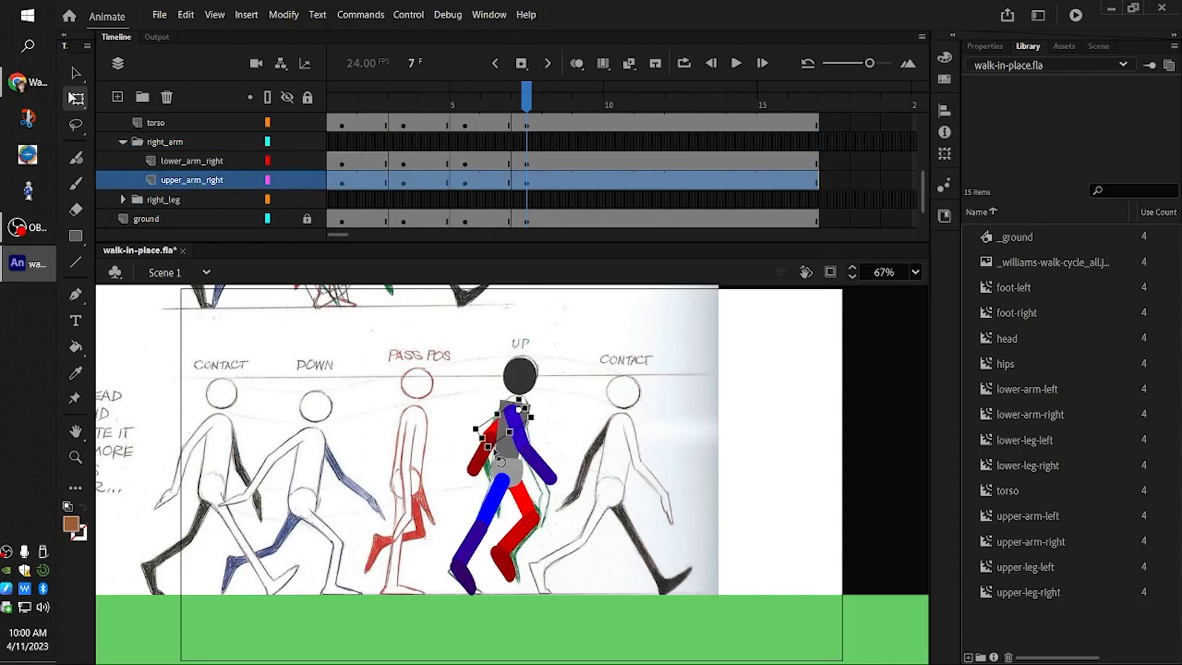
- Play the walk animation from frame 1 to check the poses, and return to frame 7
left_click_drag(528, 102, 290, 146)
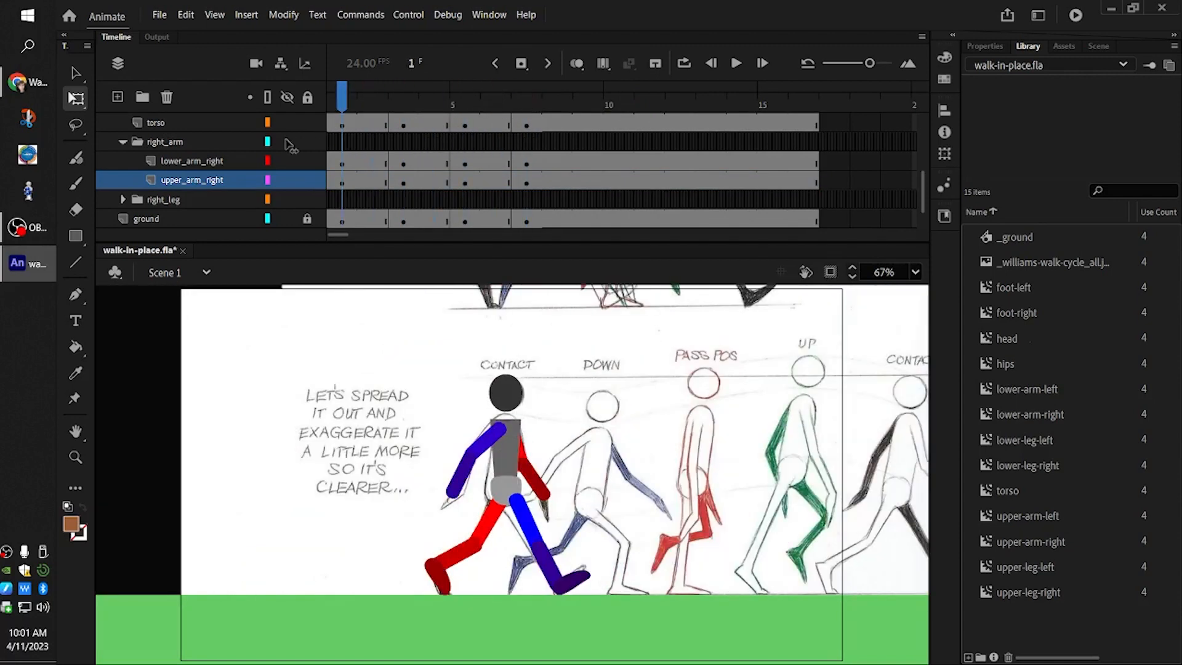
left_click(738, 64)
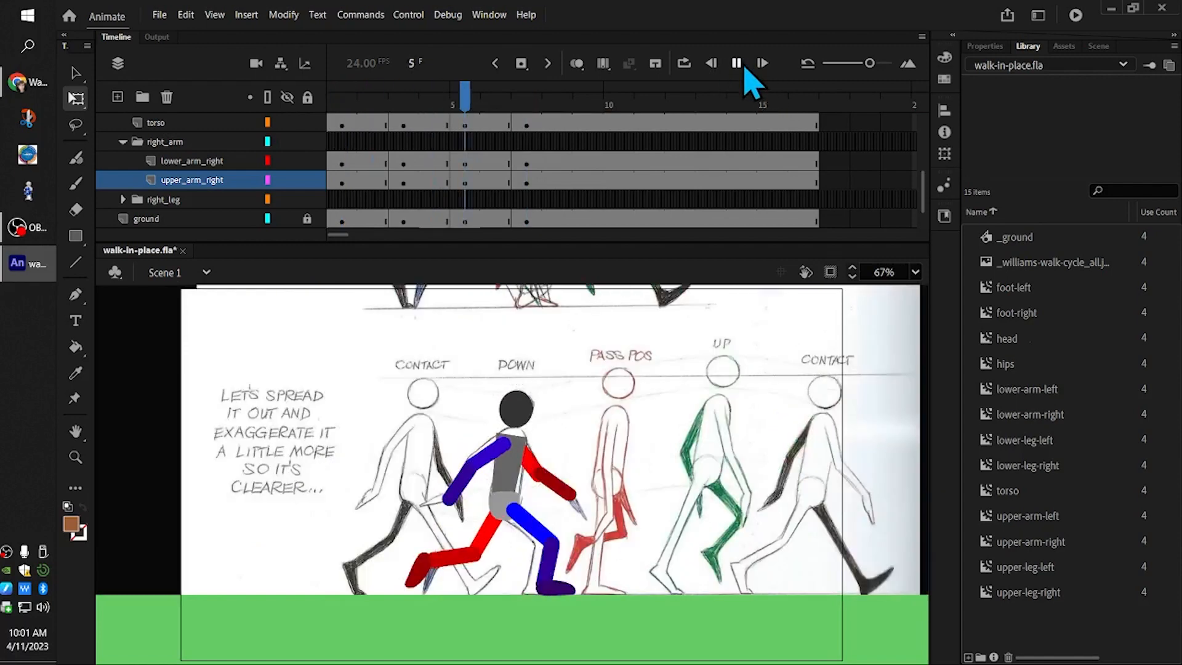
left_click_drag(806, 96, 524, 131)
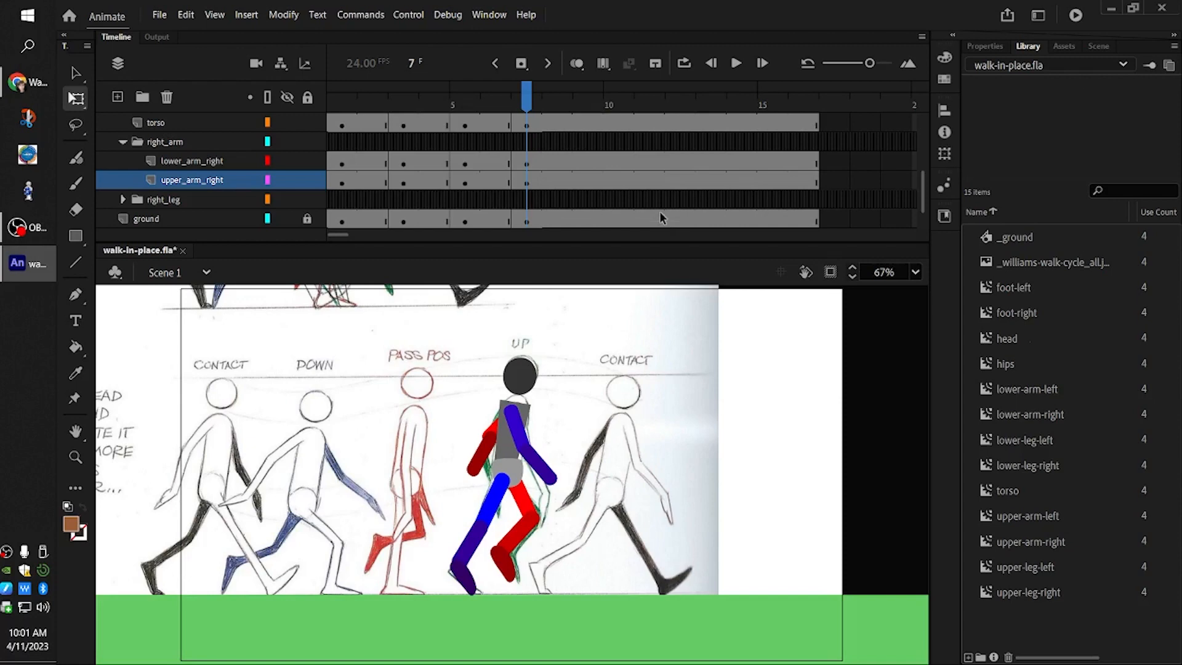
- Insert keyframes across the layers at frame 9 and shift the walk cycle reference image so its last Contact drawing lies behind the puppet
left_click(586, 106)
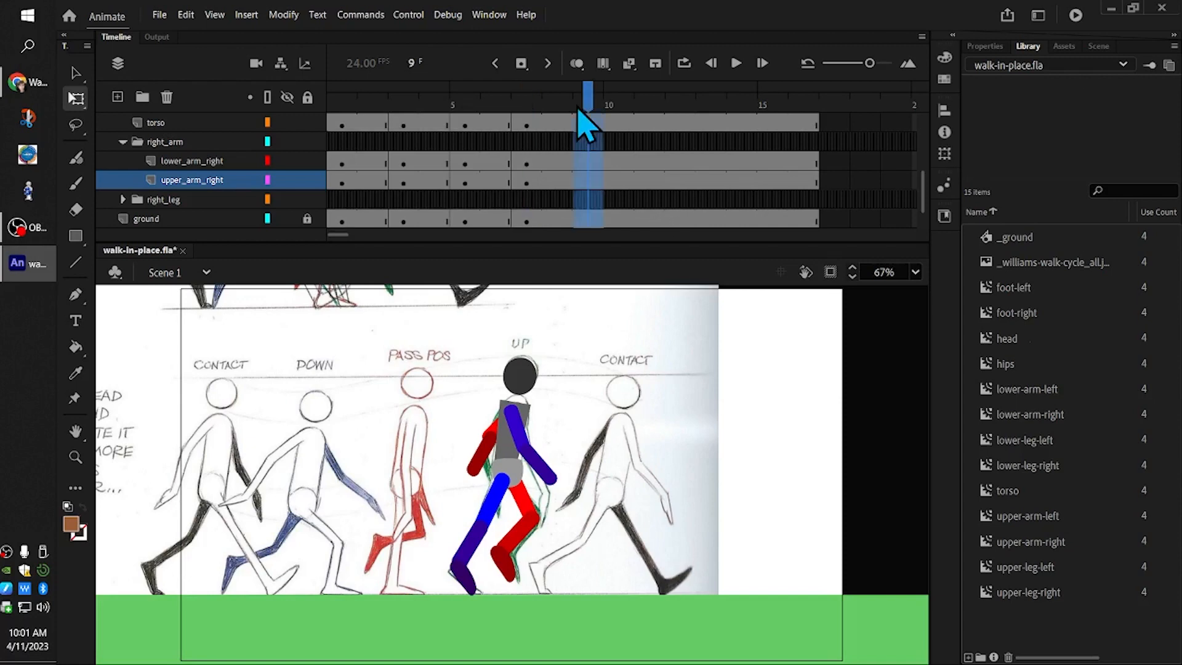
left_click(522, 64)
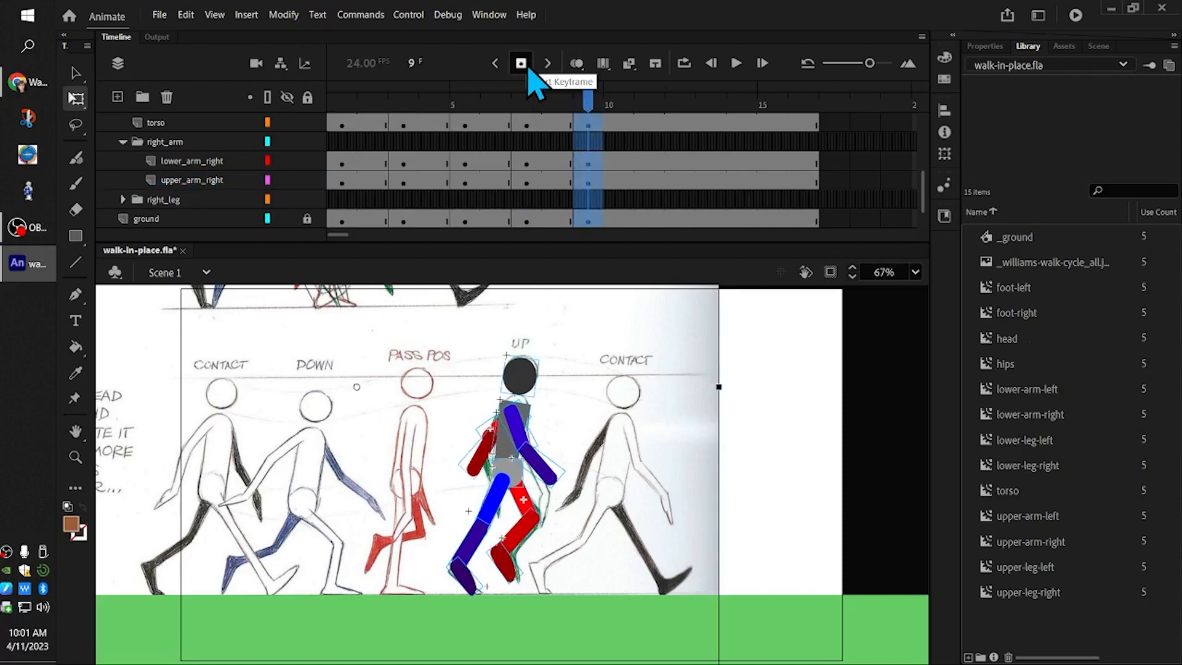
left_click(768, 339)
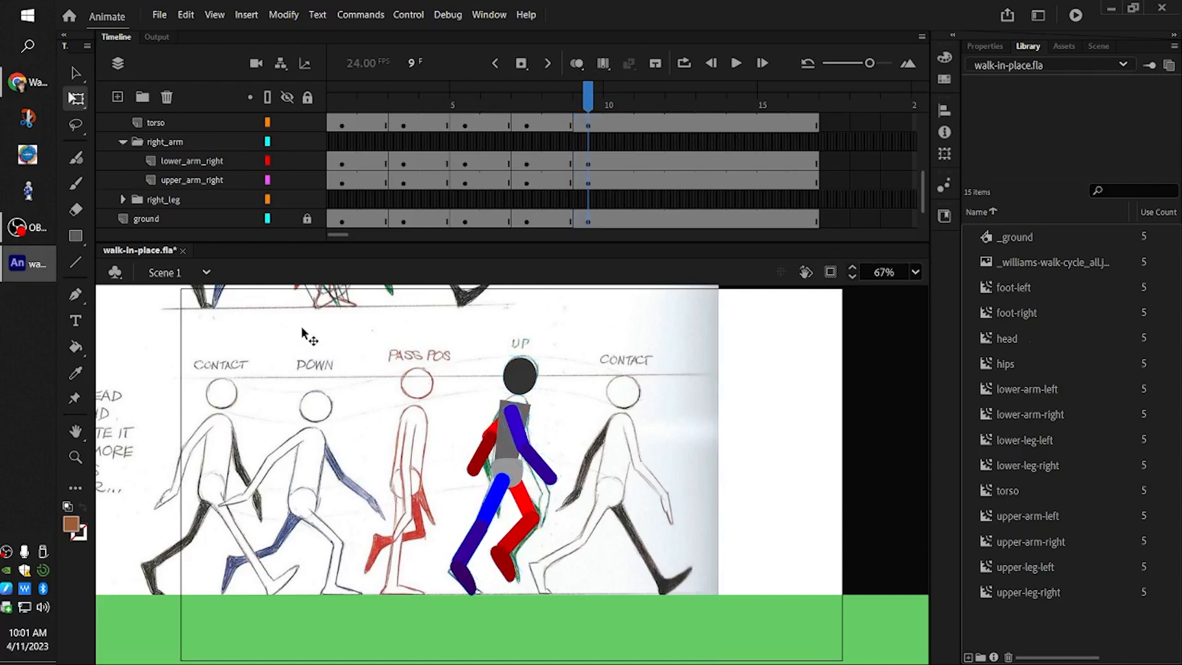
left_click(343, 381)
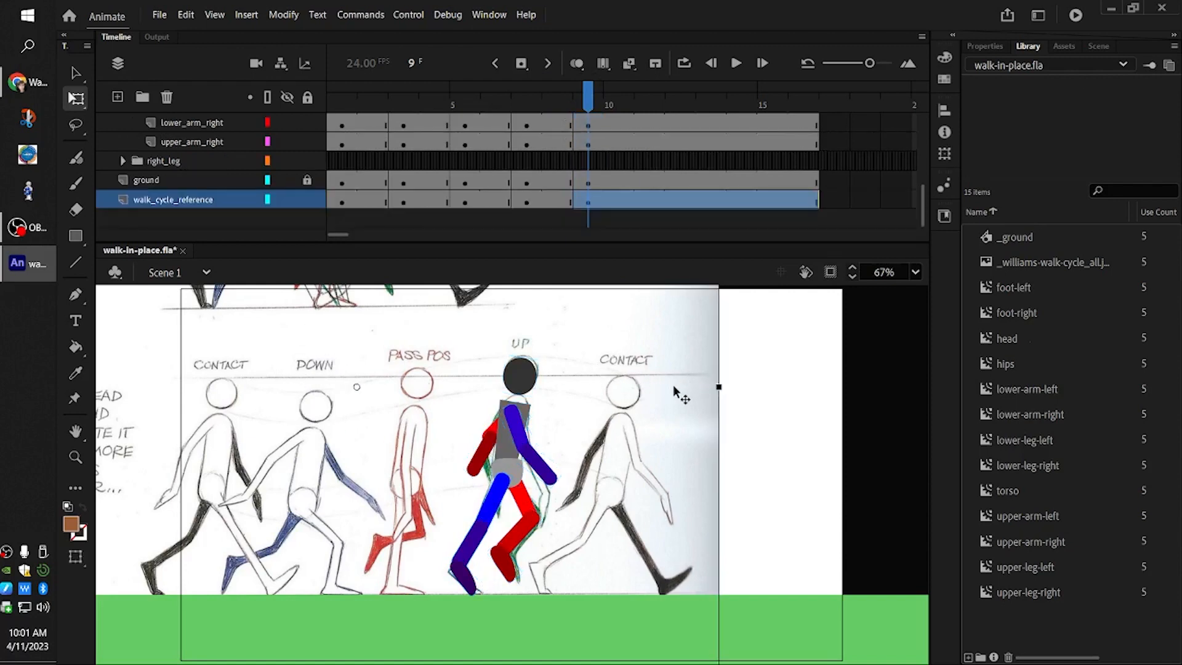
left_click_drag(673, 392, 565, 386)
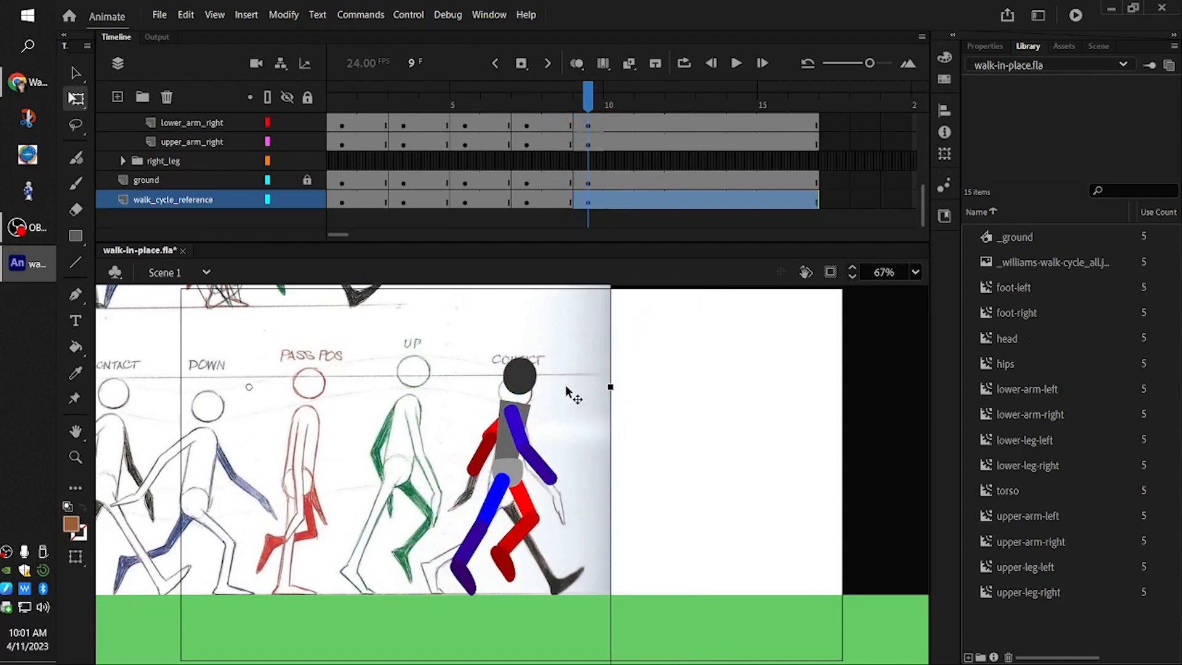
- Lower the puppet by its hips at frame 9 and swing its arms apart to match the Contact drawing
left_click_drag(508, 468, 506, 487)
left_click(600, 446)
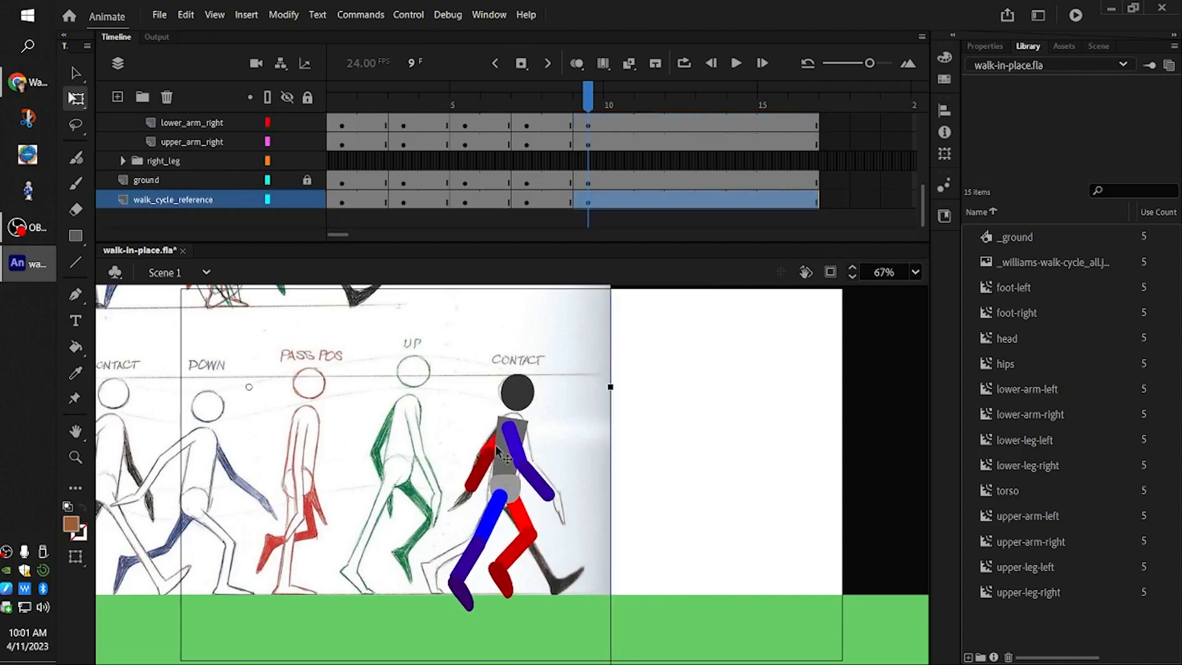
left_click(634, 442)
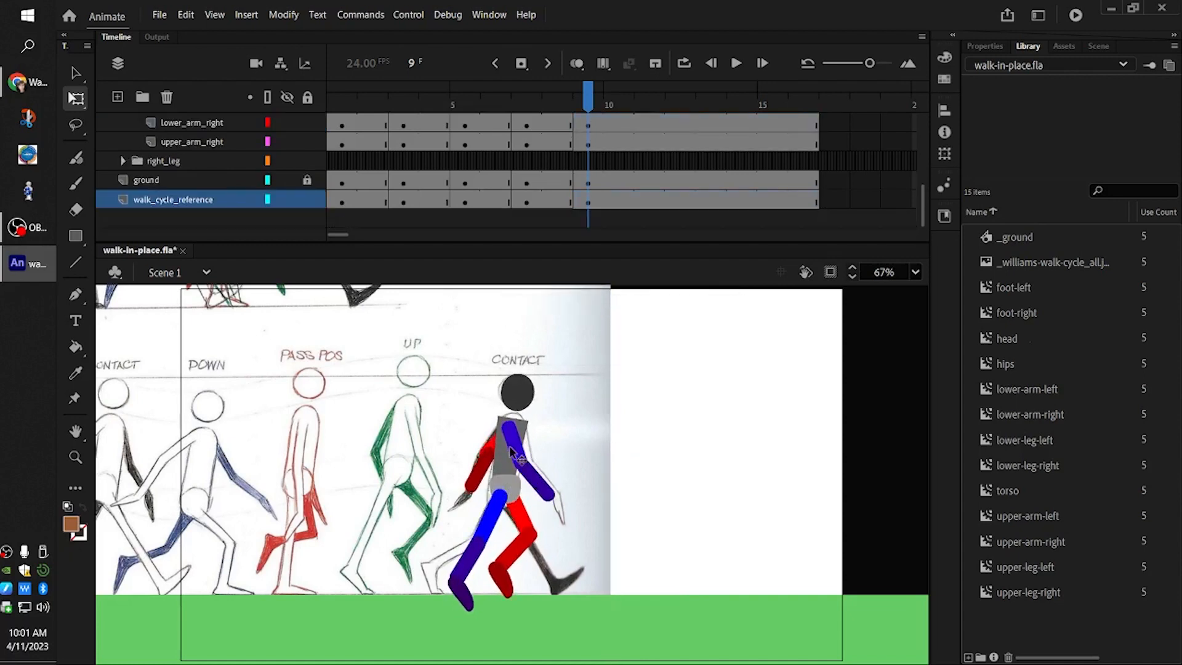
left_click_drag(512, 450, 483, 452)
- Straighten the right leg forward at frame 9 and tilt the right foot up onto its heel to match the Contact drawing
left_click(489, 527)
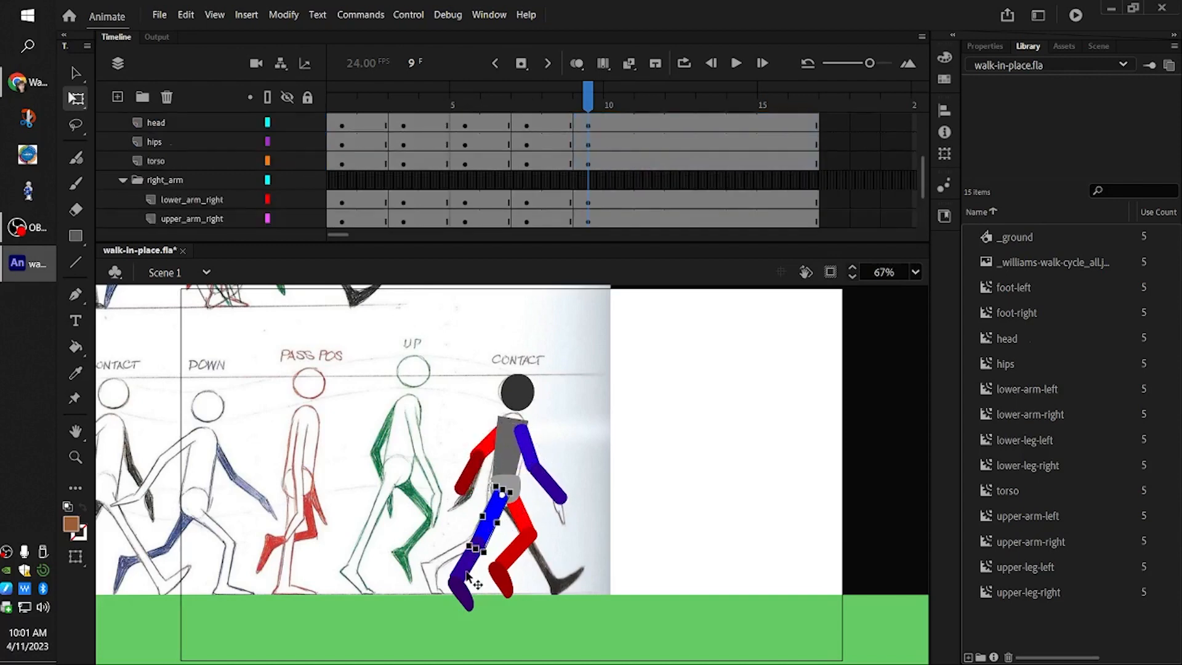
left_click(521, 545)
left_click_drag(519, 589, 552, 558)
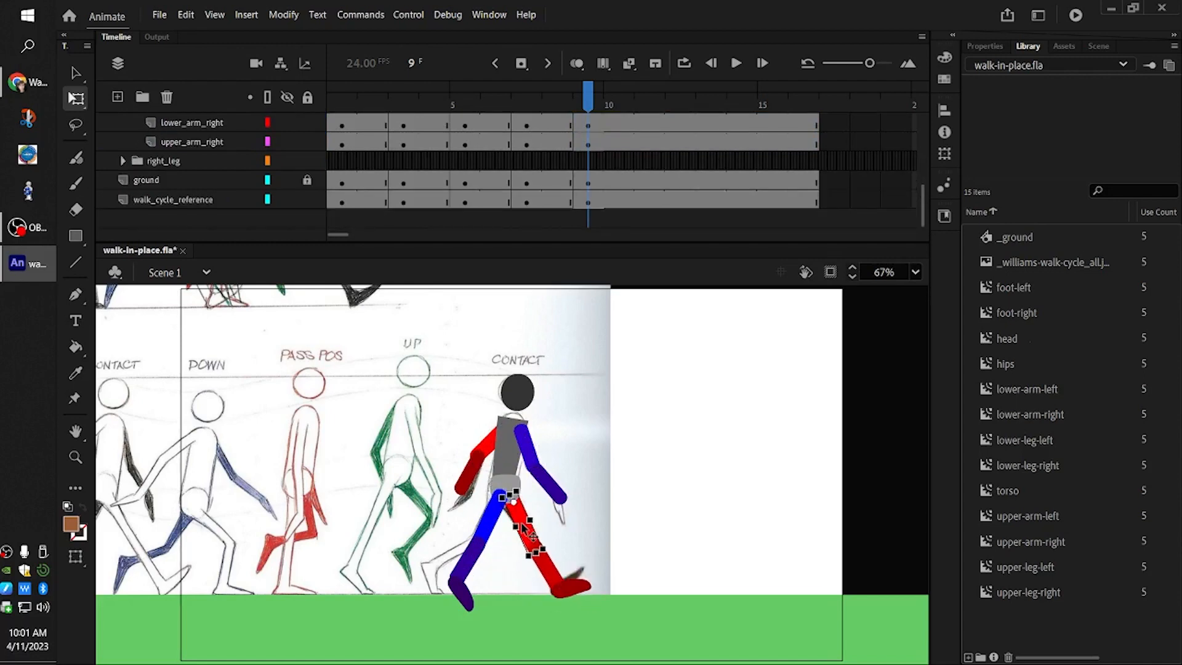
left_click(602, 539)
left_click(579, 585)
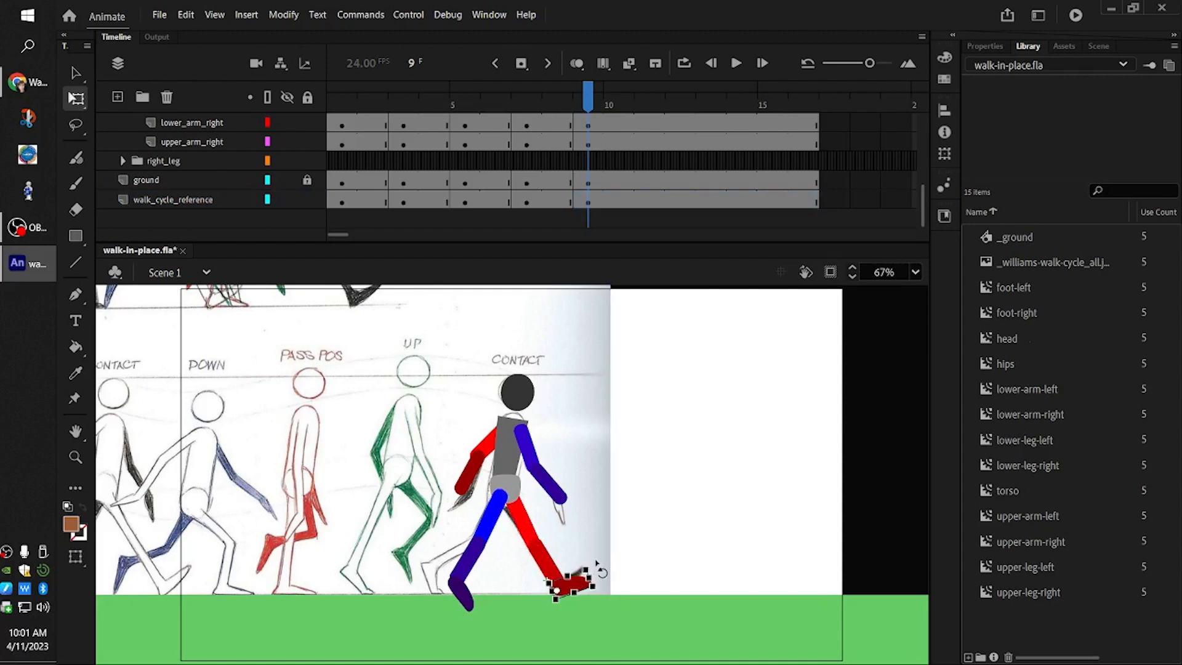
left_click_drag(596, 569, 587, 553)
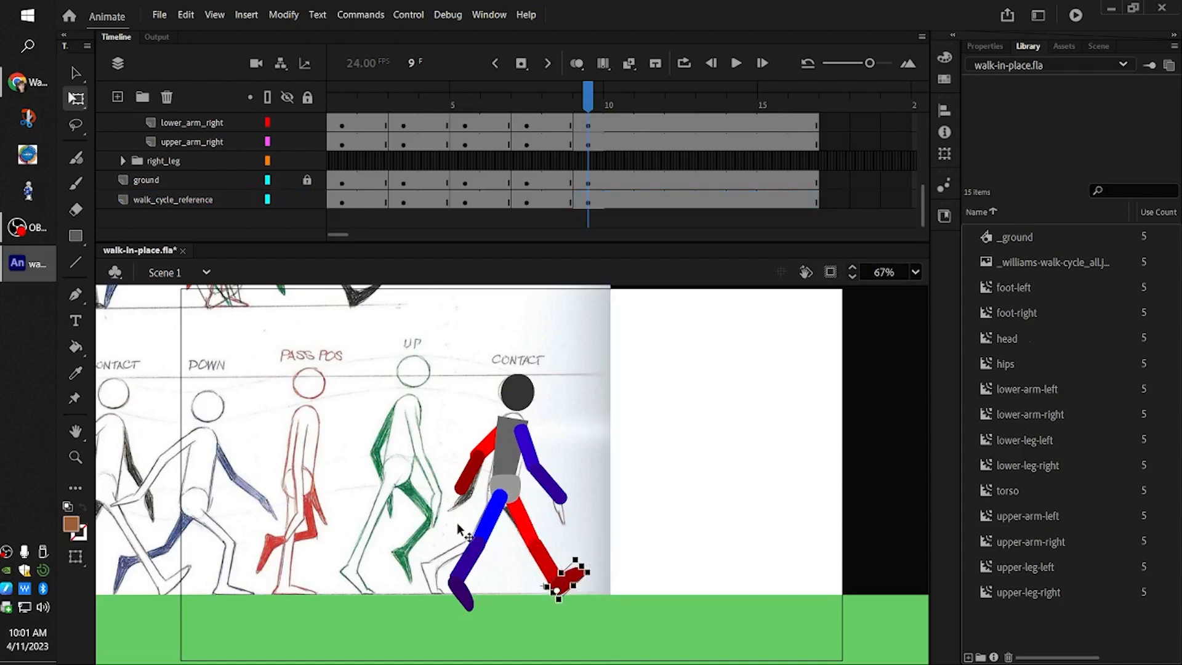
- Rotate the left lower leg back at frame 9 to match the trailing leg of the Contact drawing
left_click(476, 551)
left_click_drag(475, 593, 436, 589)
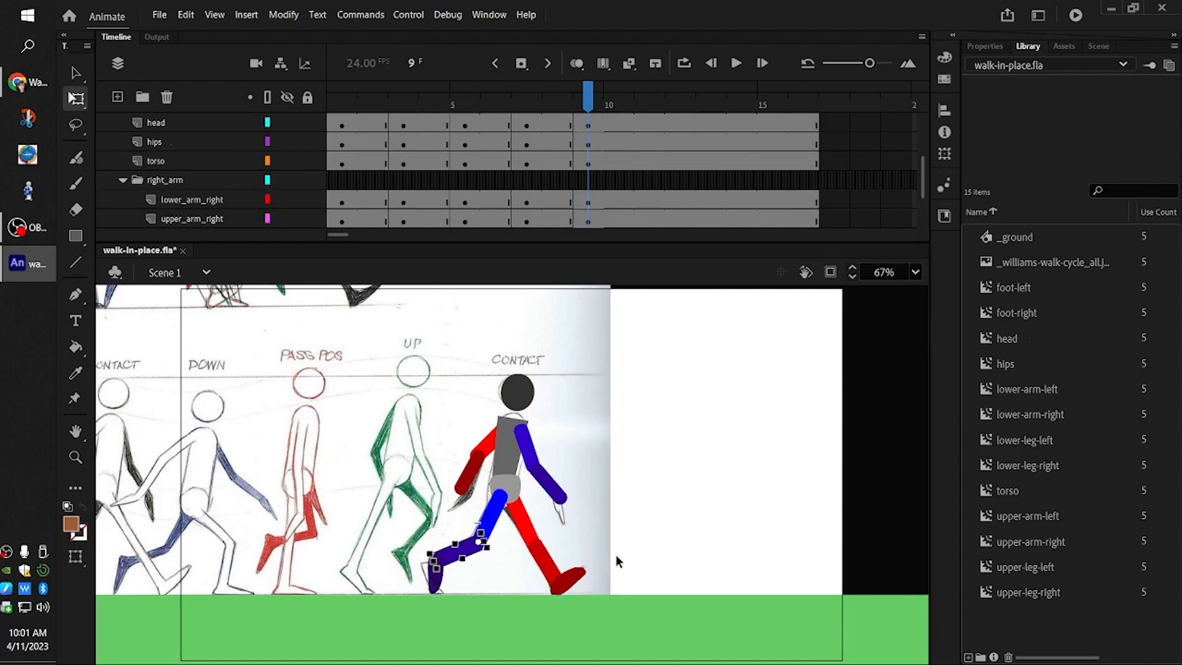
key("Return")
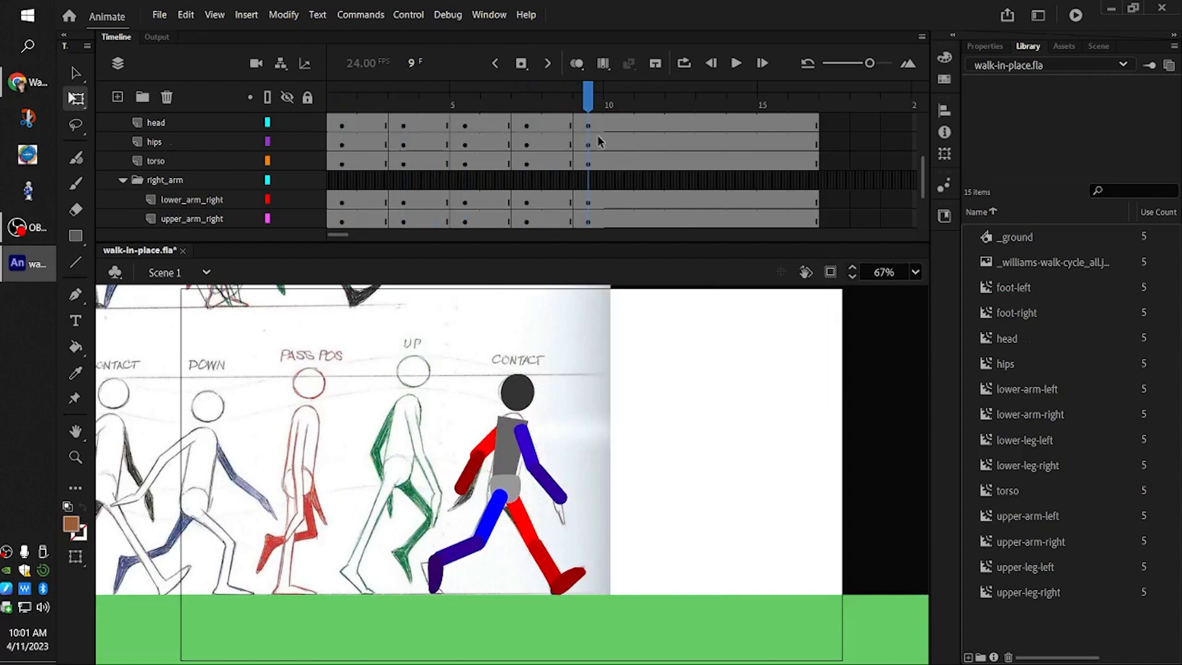
- Insert keyframes across the puppet, ground and reference layers at frame 11, the second Down pose
scroll(609, 139, "up", 5)
left_click(645, 121)
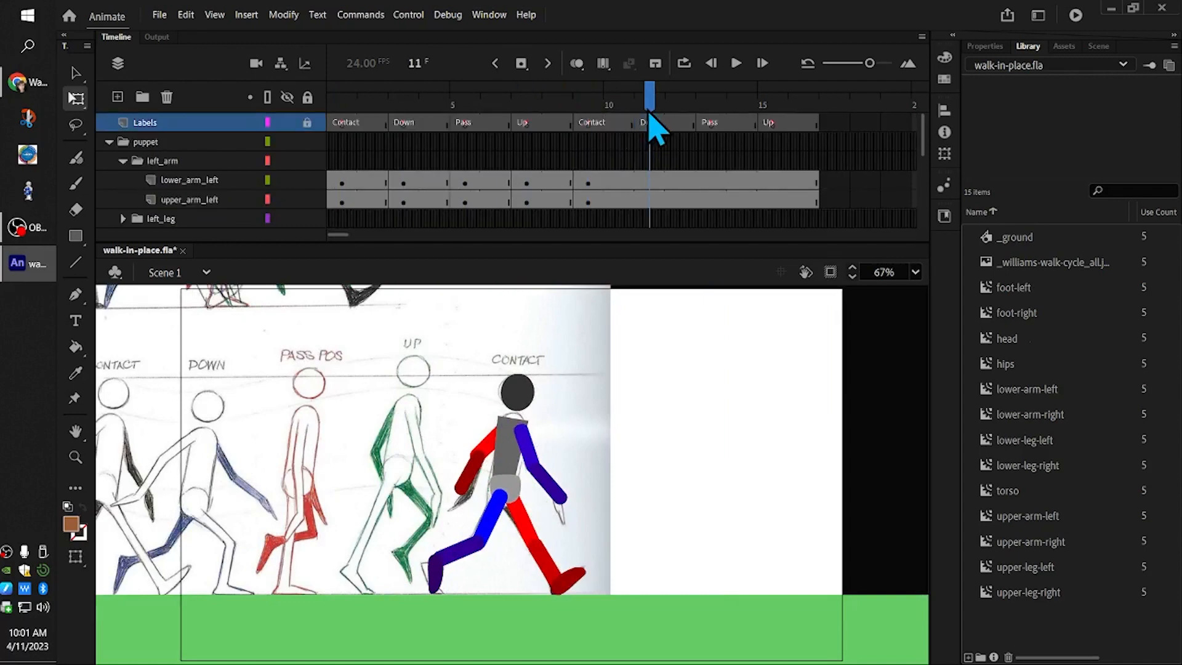
double_click(650, 111)
left_click(523, 63)
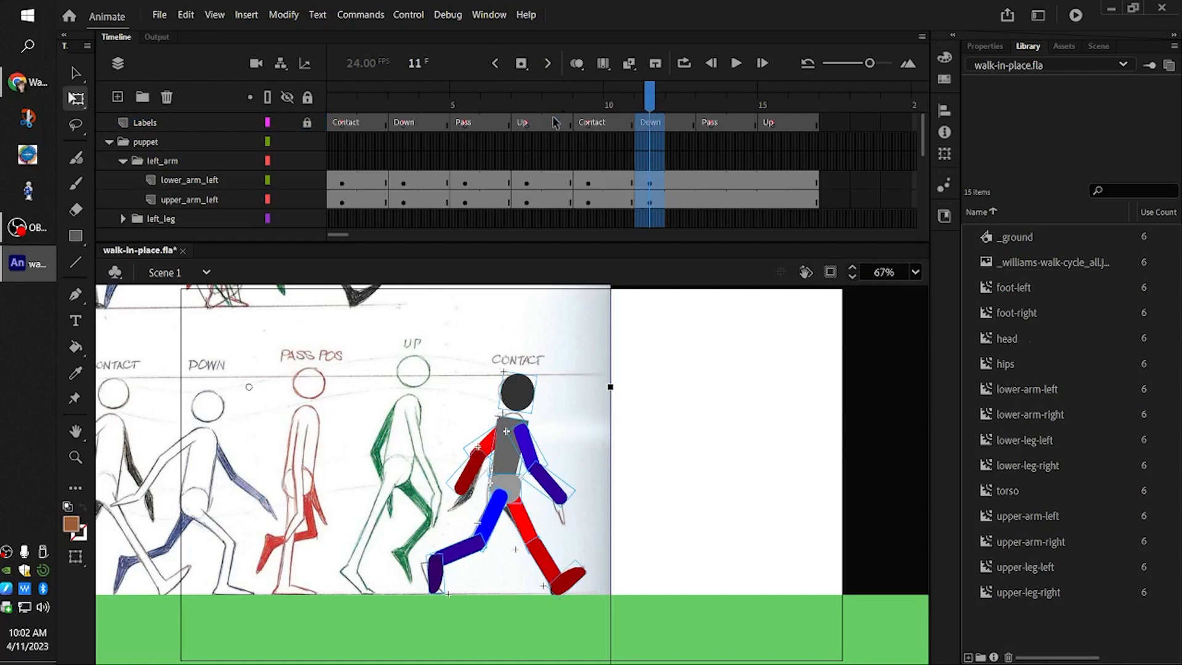
- Shift the walk cycle reference image at frame 11 so its first Contact drawing lies behind the puppet
left_click(637, 445)
left_click(360, 437)
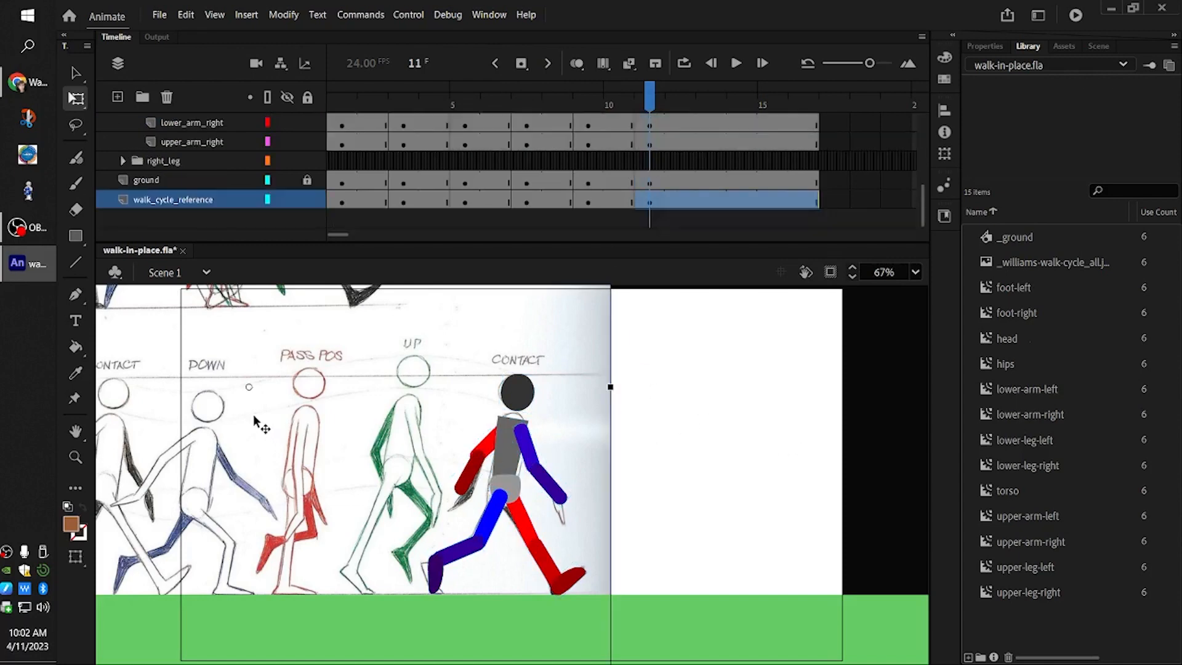
left_click_drag(254, 420, 653, 435)
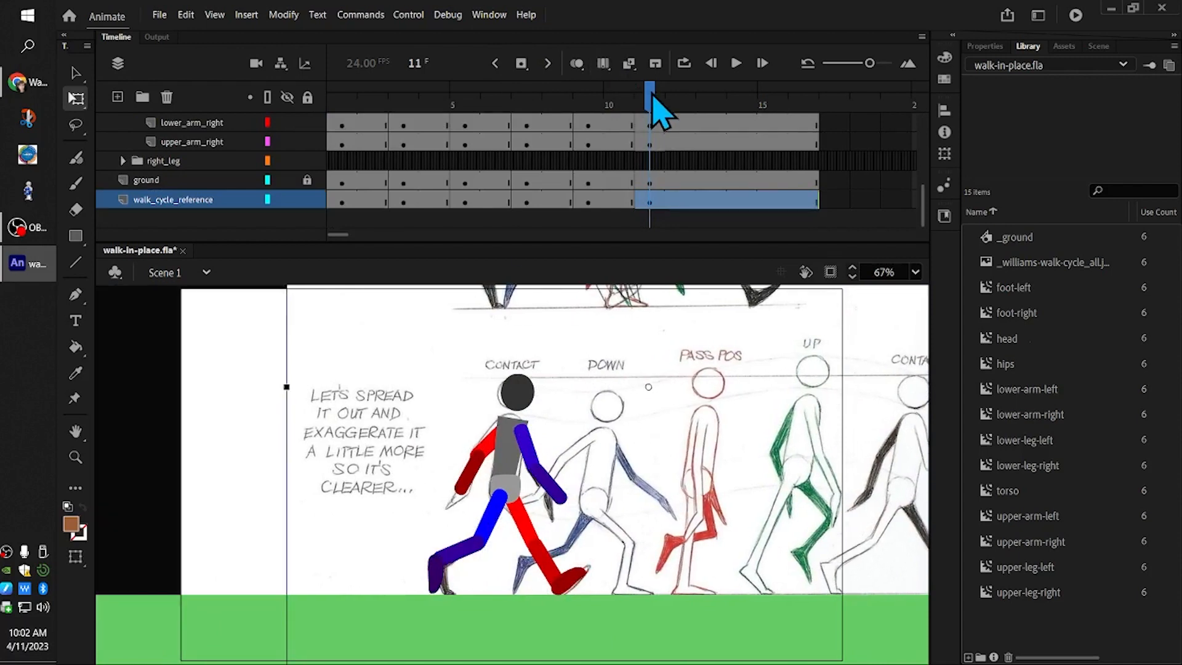
- Compare the Down pose at frame 3 with the second Down keyframe at frame 11
left_click_drag(657, 111, 424, 126)
scroll(425, 126, "up", 5)
left_click(409, 123)
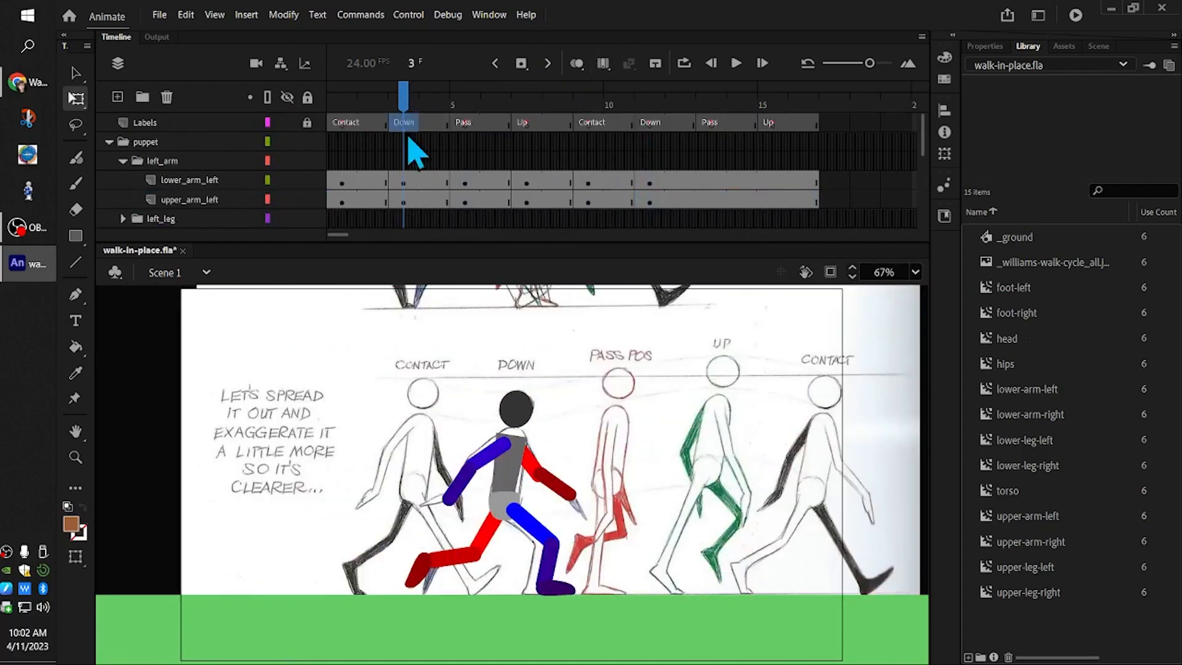
left_click(658, 130)
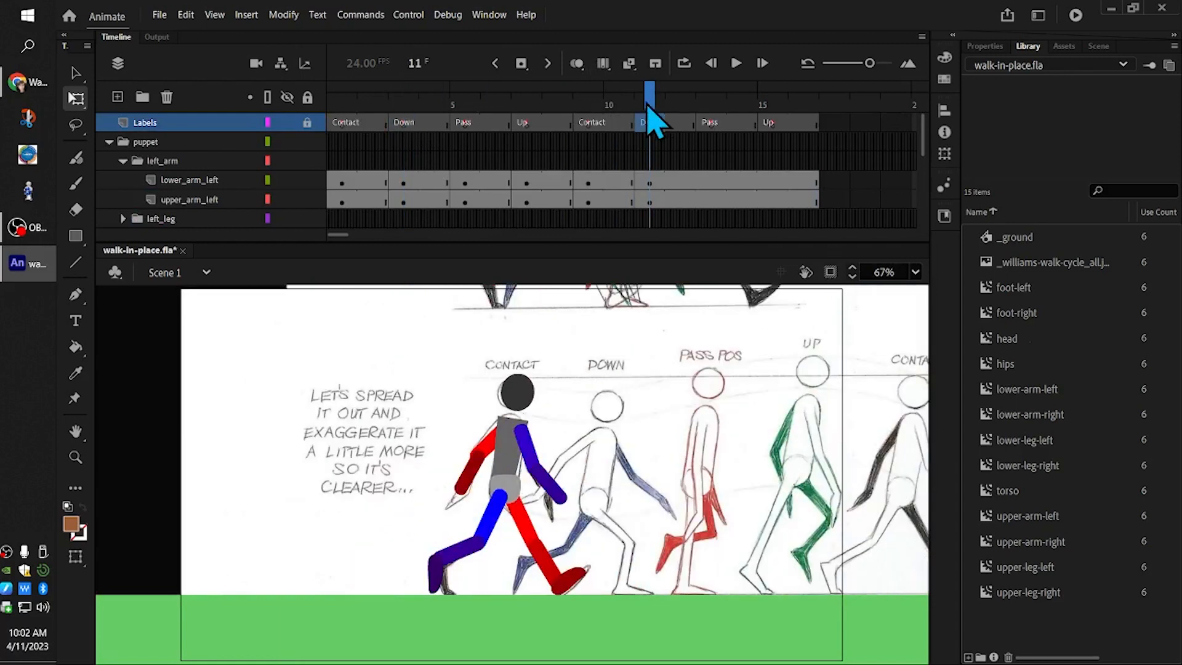
left_click_drag(648, 109, 368, 113)
left_click(401, 122)
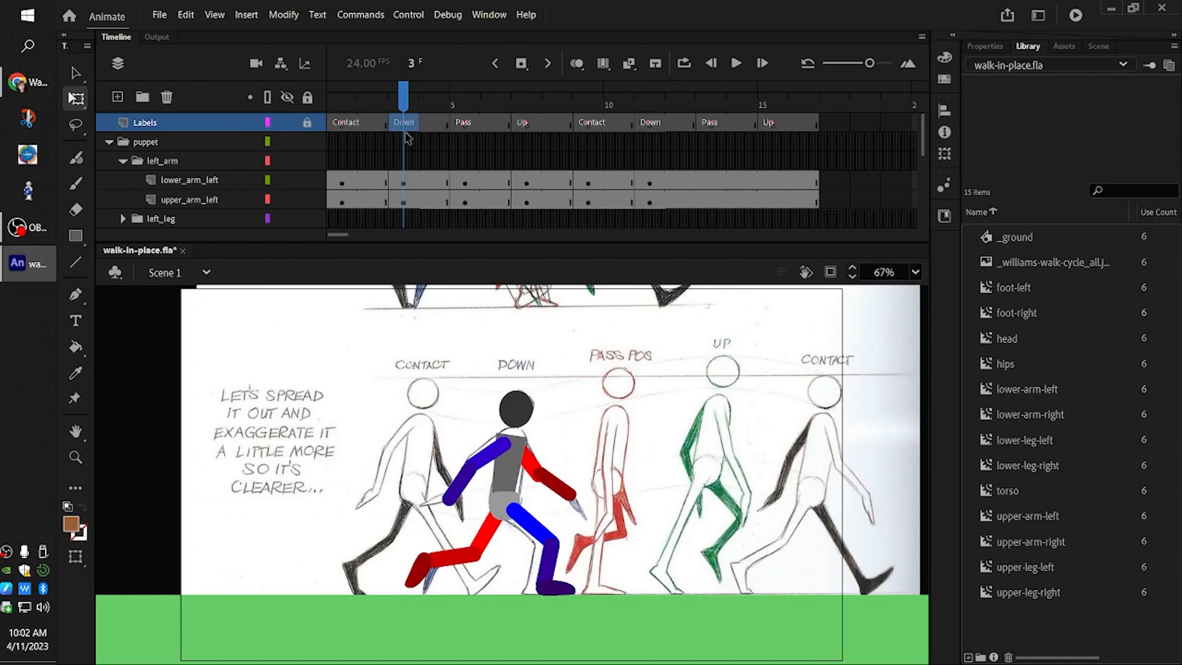
left_click_drag(408, 123, 642, 133)
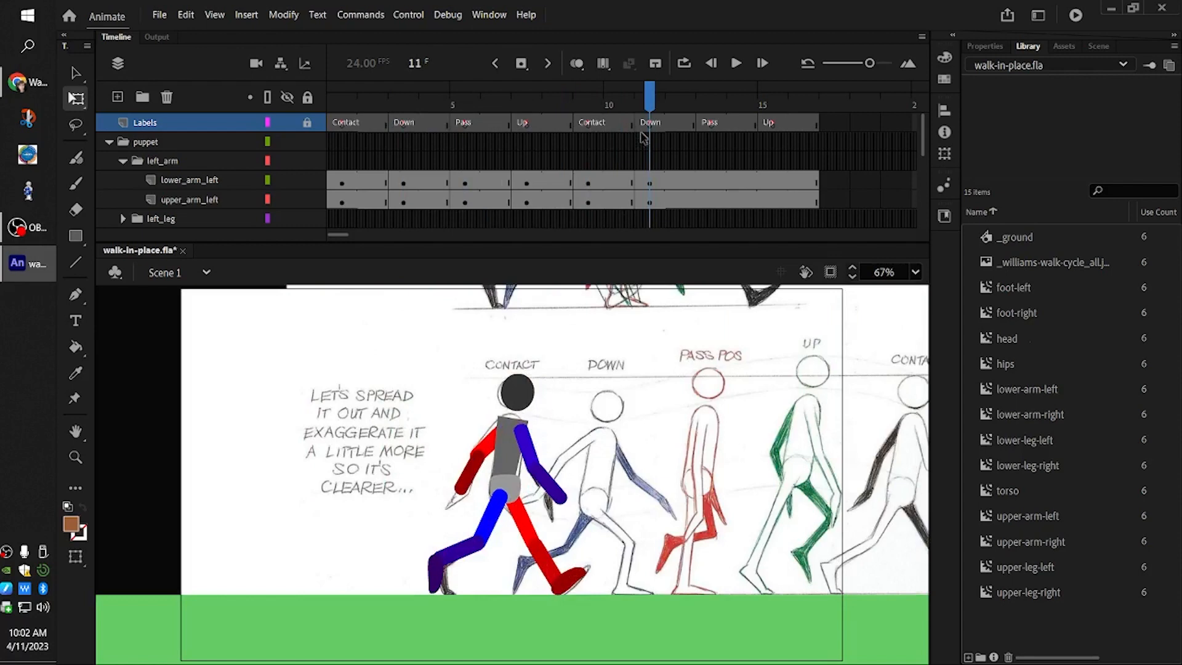
- Compare the Contact pose at frame 1 with the second Down keyframe at frame 11
left_click(532, 528)
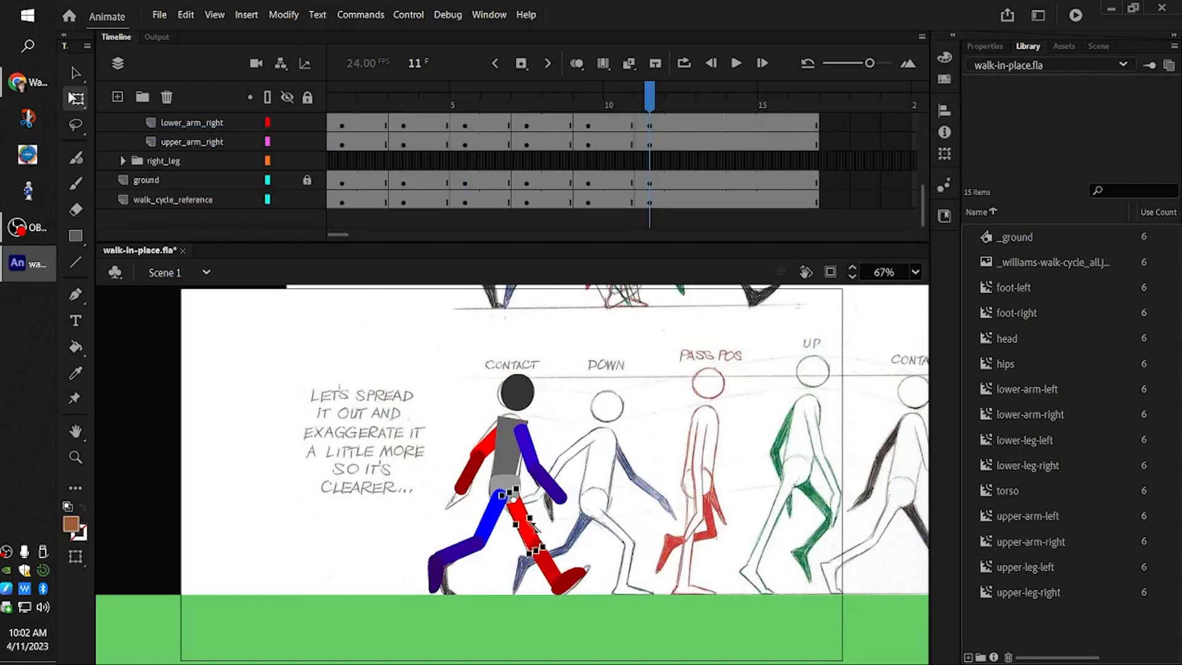
left_click(397, 521)
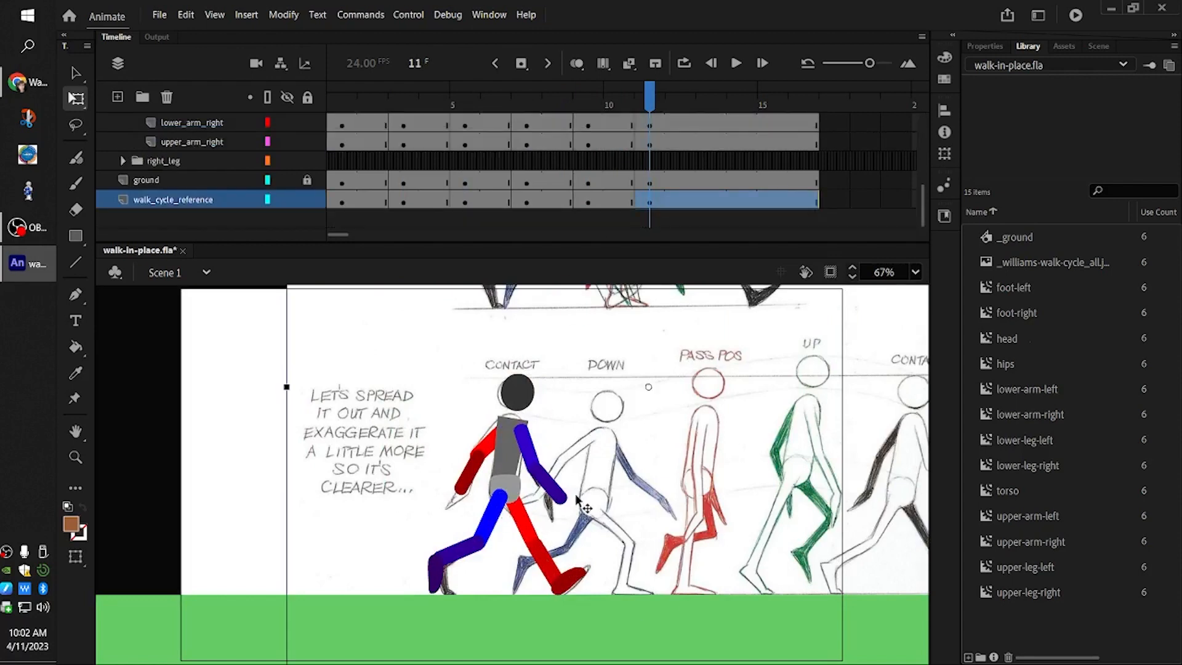
left_click_drag(652, 106, 344, 113)
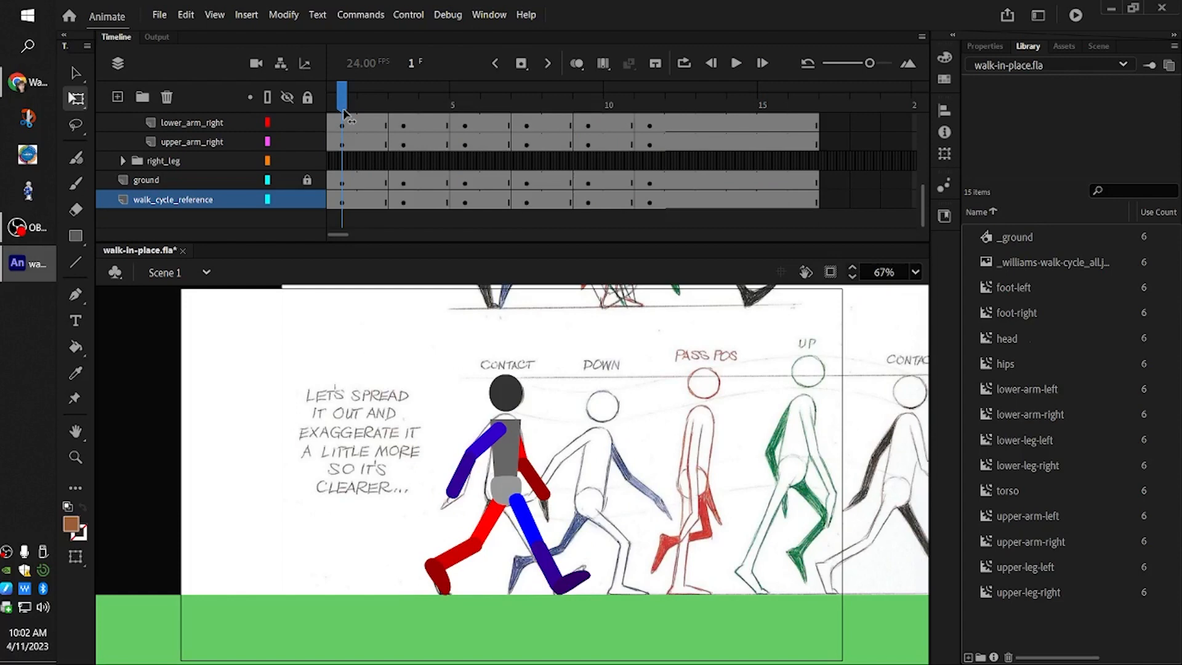
mouse_move(356, 119)
left_mouse_down()
mouse_move(496, 132)
mouse_move(651, 169)
left_mouse_up()
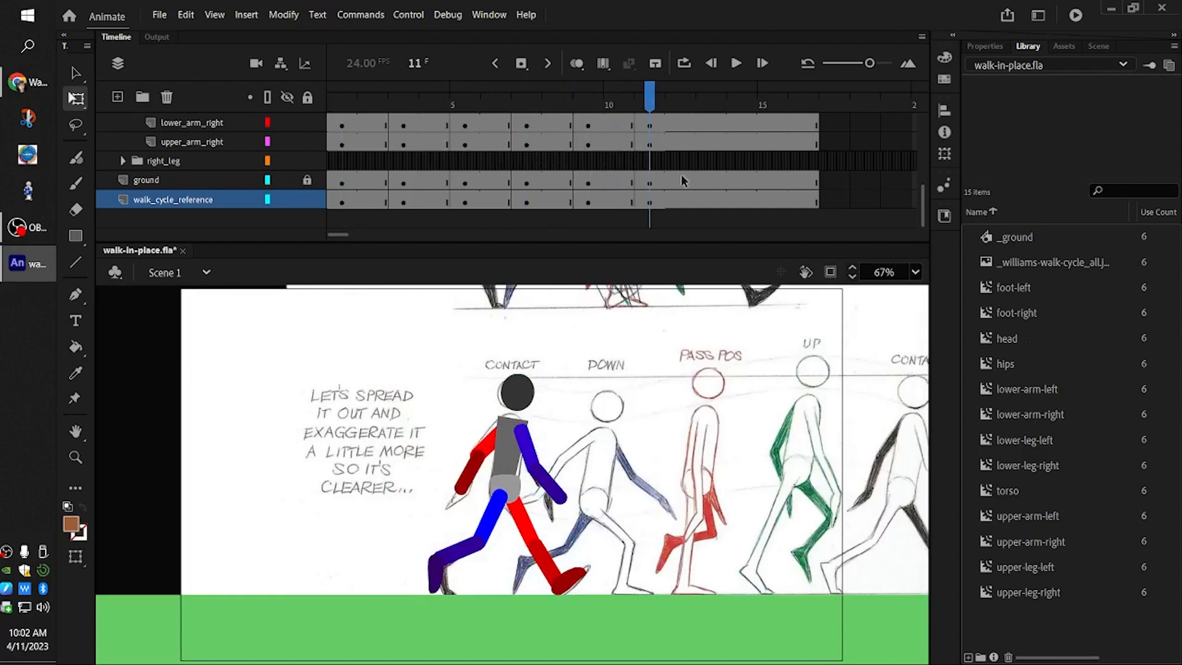
- Adjust the right leg's rotation at frame 11 and shift the walk cycle reference so its Down drawing lies behind the puppet
left_click(539, 526)
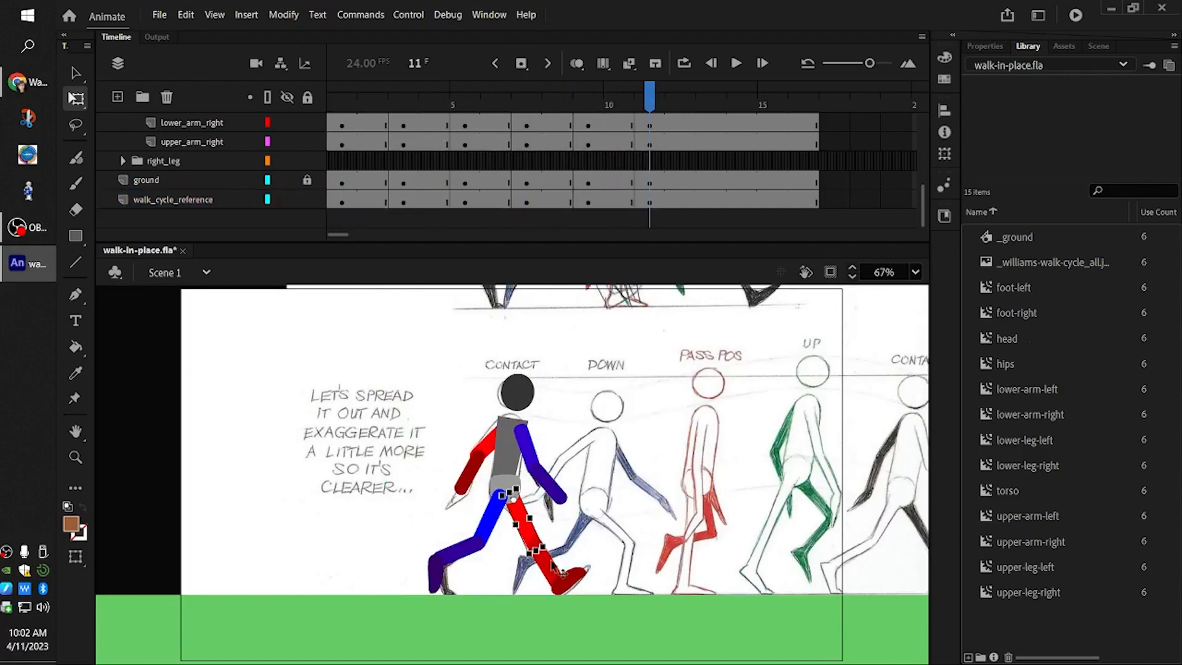
mouse_move(562, 561)
left_mouse_down()
mouse_move(596, 496)
mouse_move(569, 553)
mouse_move(577, 576)
left_mouse_up()
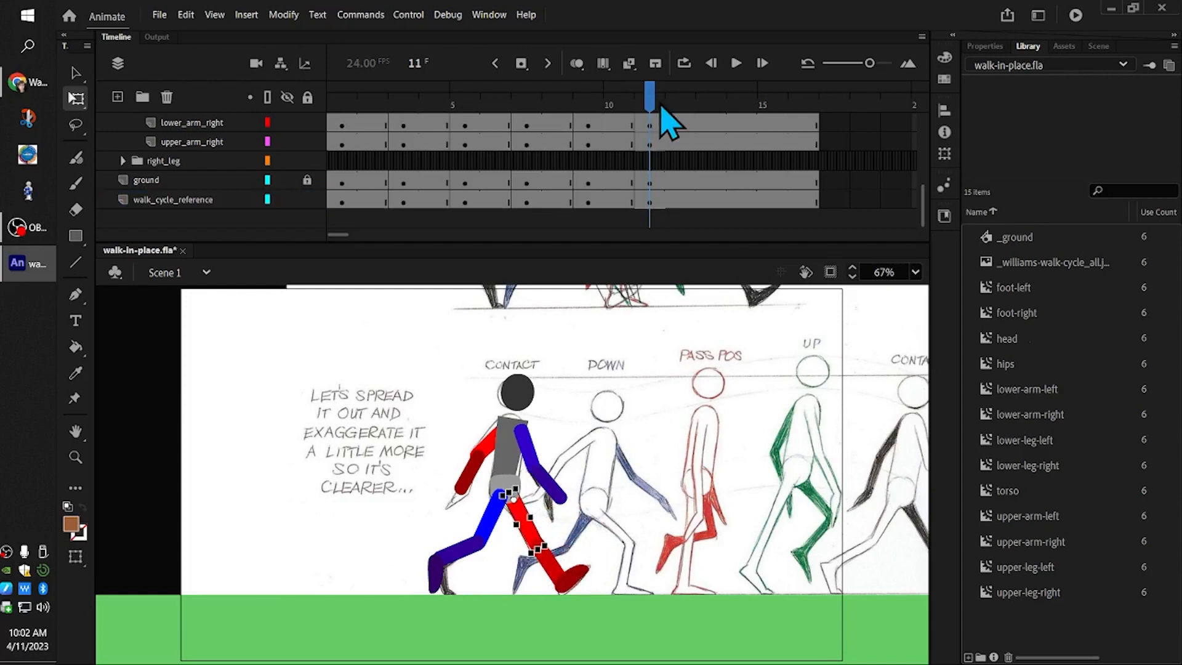
mouse_move(653, 123)
left_mouse_down()
mouse_move(586, 123)
mouse_move(648, 123)
left_mouse_up()
left_click(711, 425)
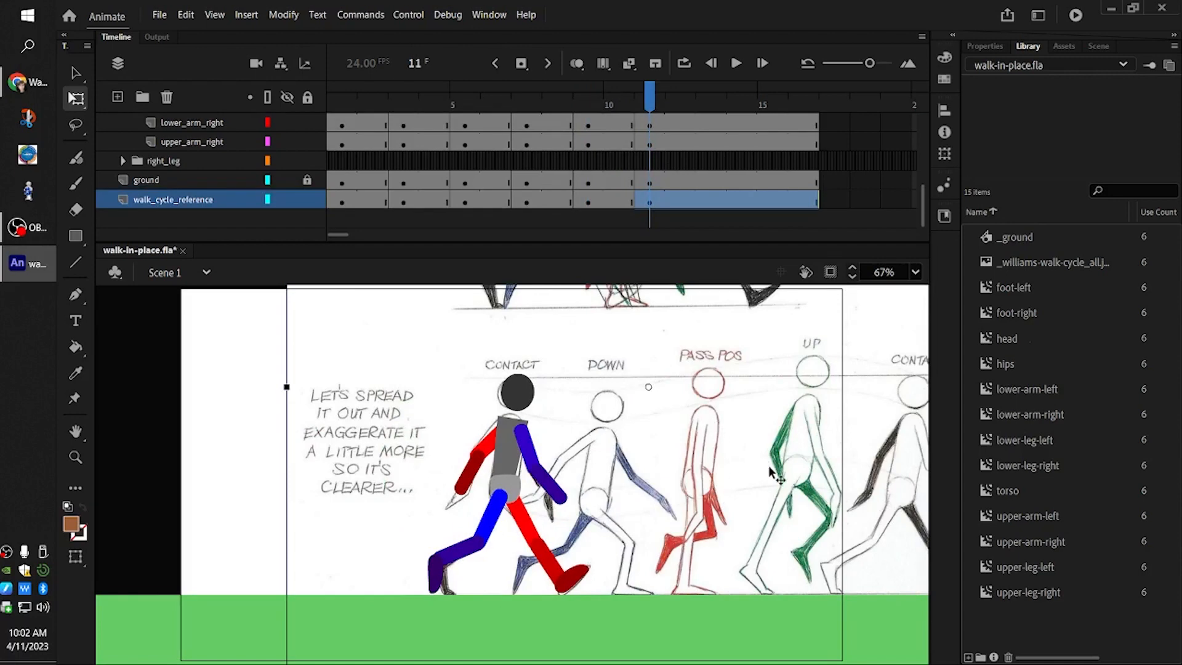
left_click_drag(769, 466, 678, 464)
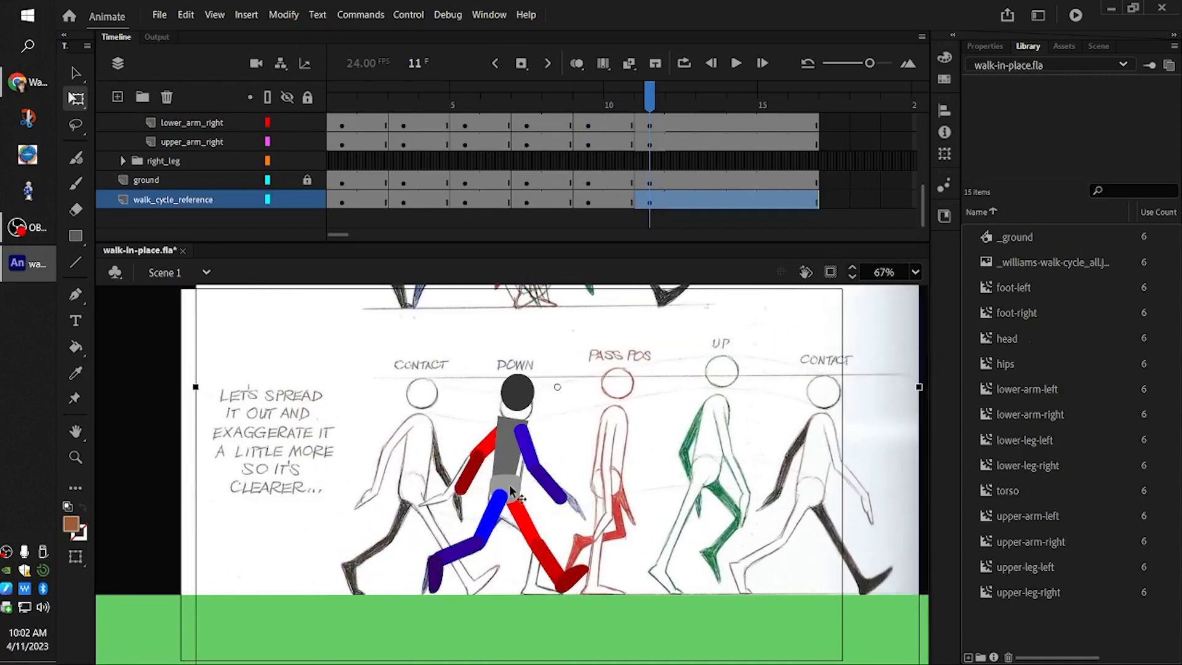
- Lower the puppet by its hips at frame 11 and rotate both legs to match the Down drawing, bending the right leg with its foot flat
left_click_drag(510, 491, 513, 503)
left_click(633, 542)
left_click(525, 541)
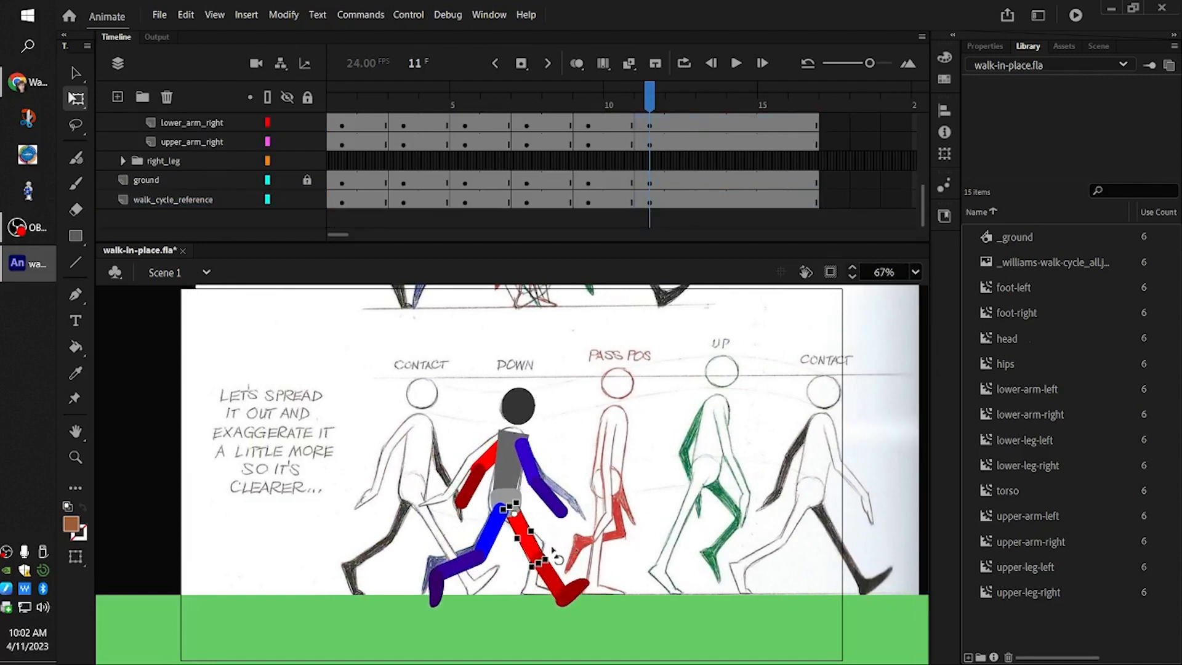
left_click_drag(552, 550, 495, 582)
left_click(502, 548)
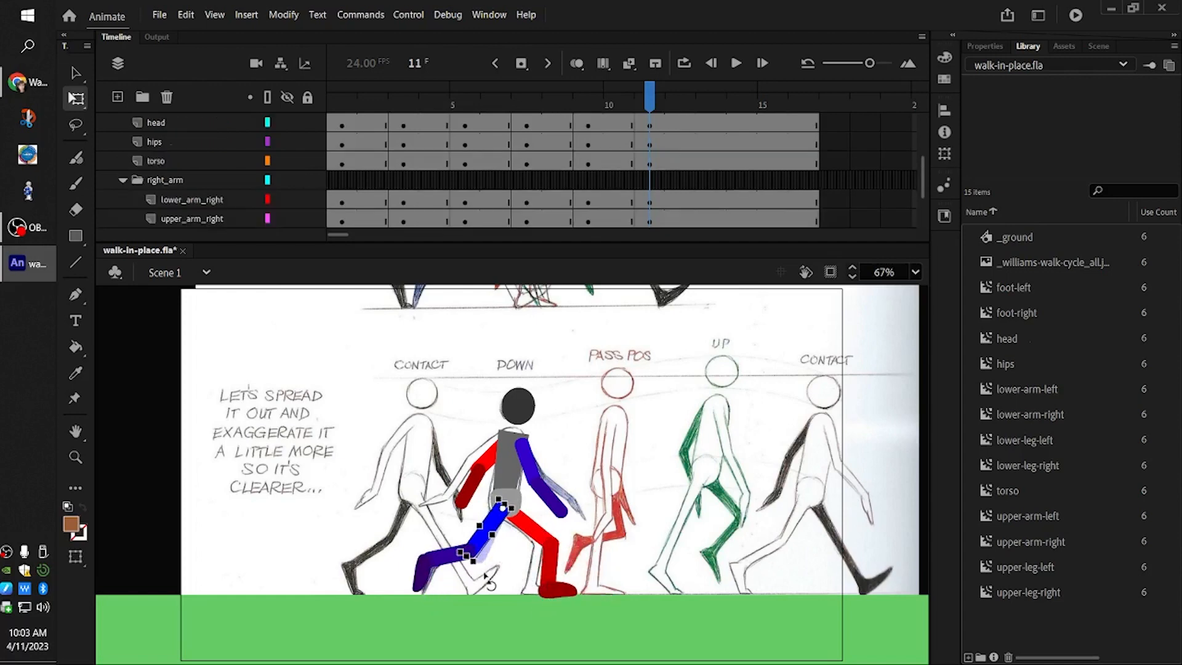
- Rotate the left arm farther forward and the right arm farther back at frame 11 to match the Down drawing
left_click(528, 466)
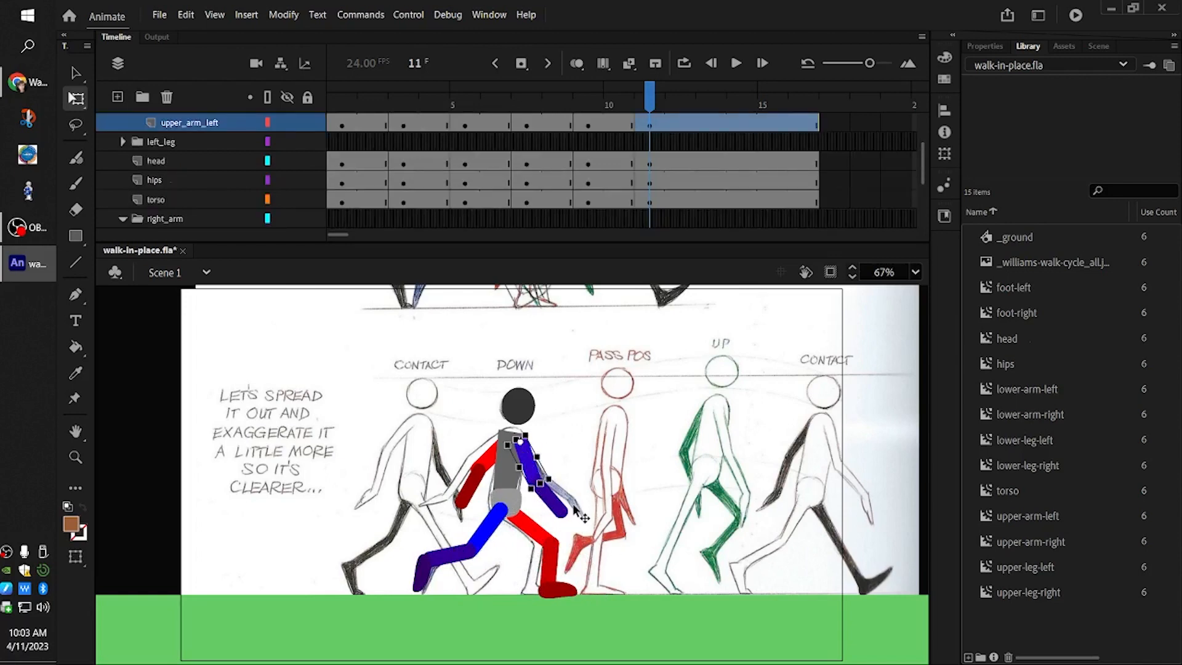
left_click_drag(542, 506, 553, 505)
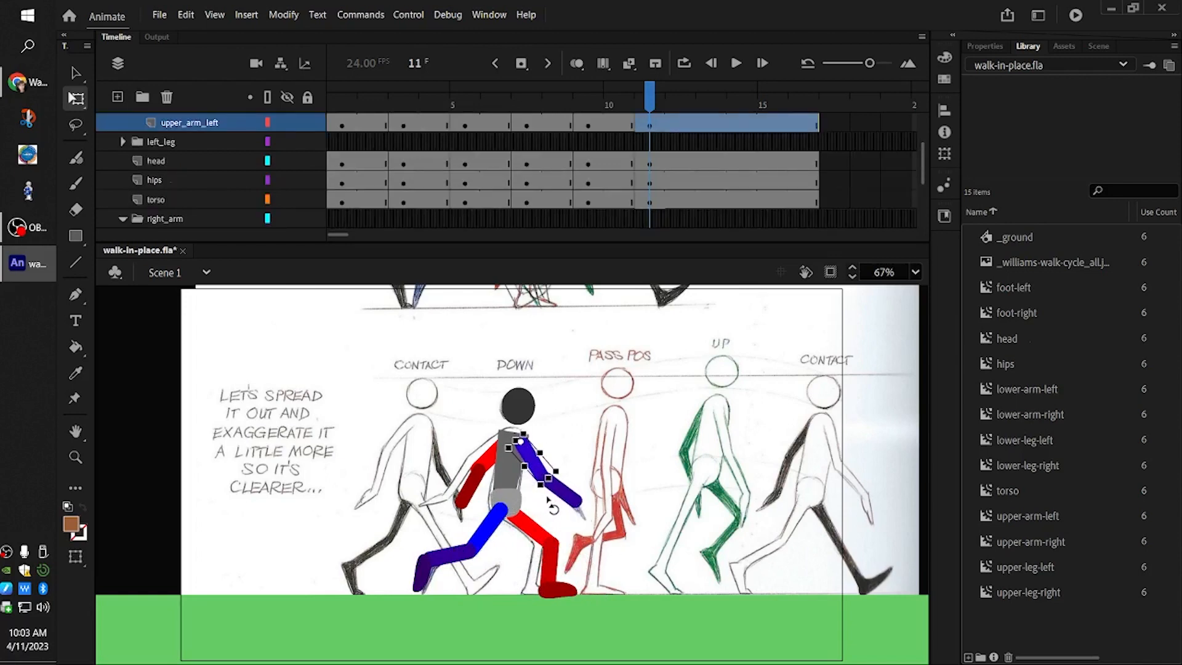
left_click(487, 488)
left_click_drag(486, 492, 469, 479)
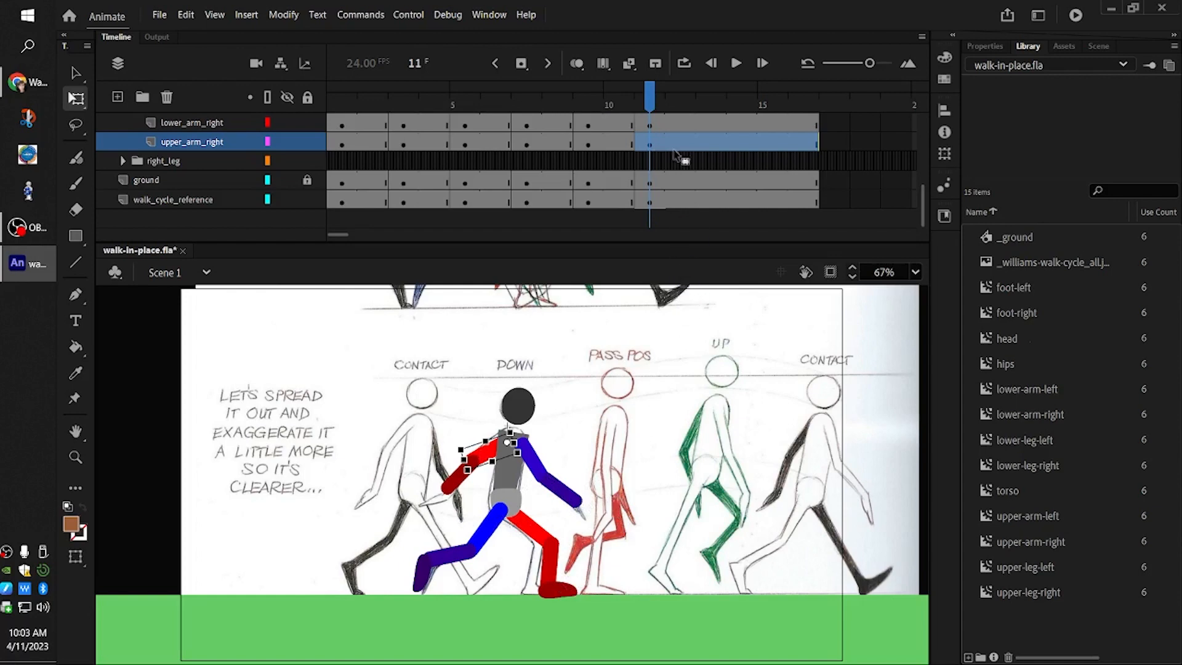
- Insert keyframes across the puppet, ground and reference layers at frame 13, the second Pass pose
scroll(706, 153, "up", 3)
scroll(706, 152, "up", 2)
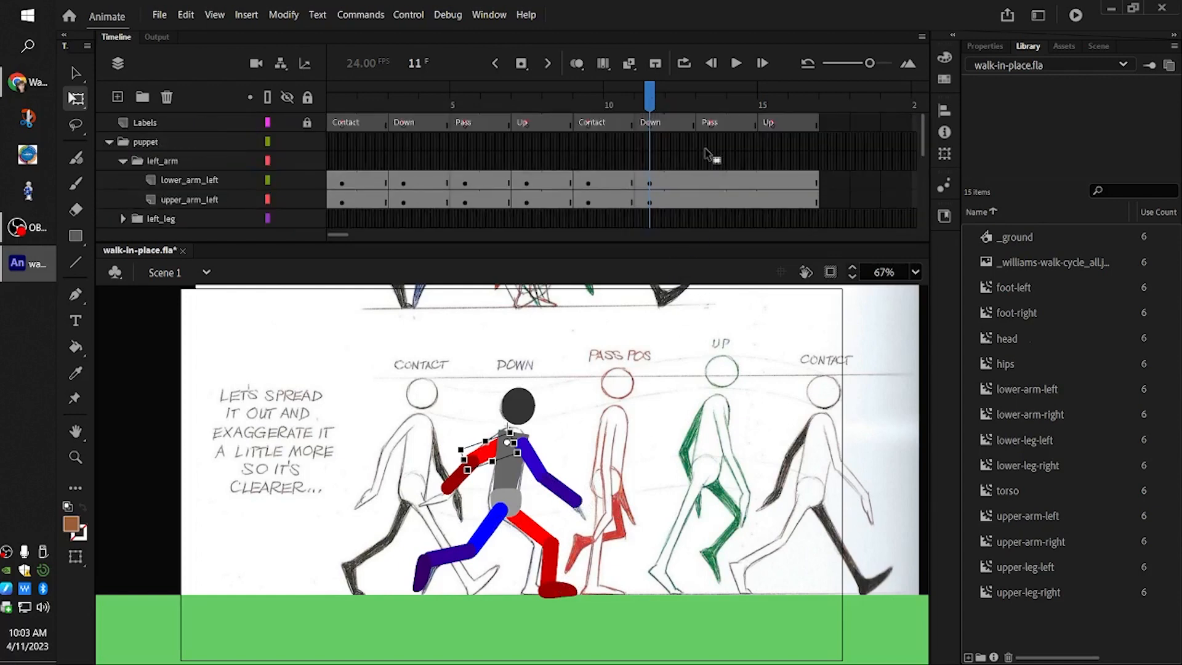
left_click(716, 107)
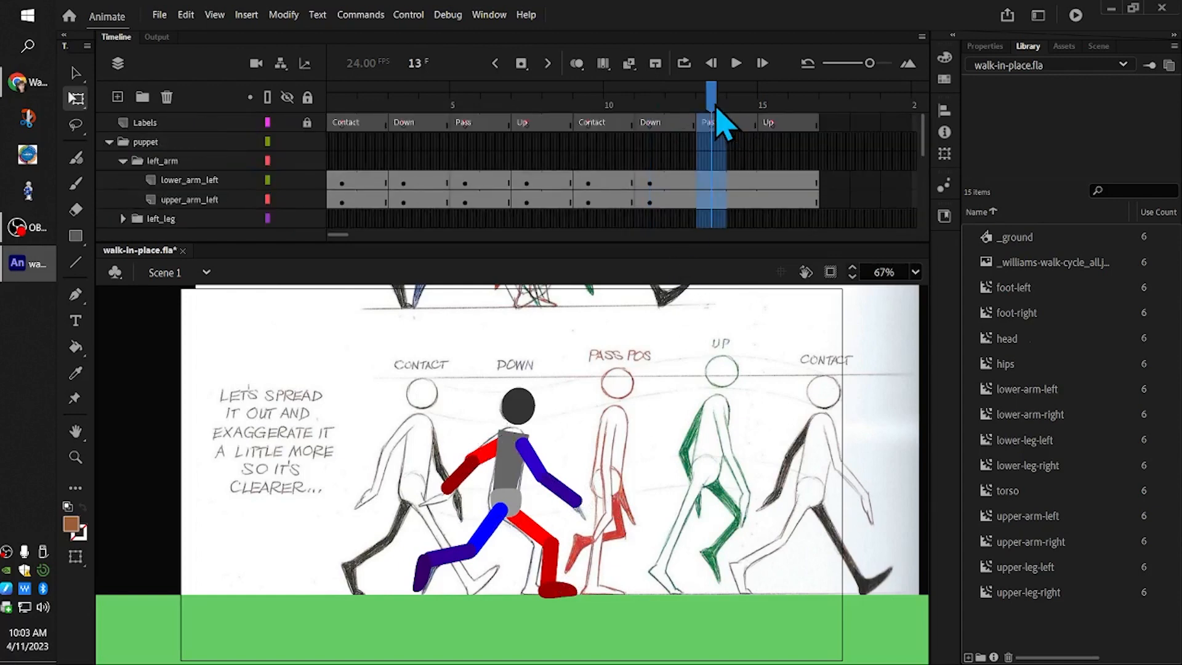
left_click(522, 64)
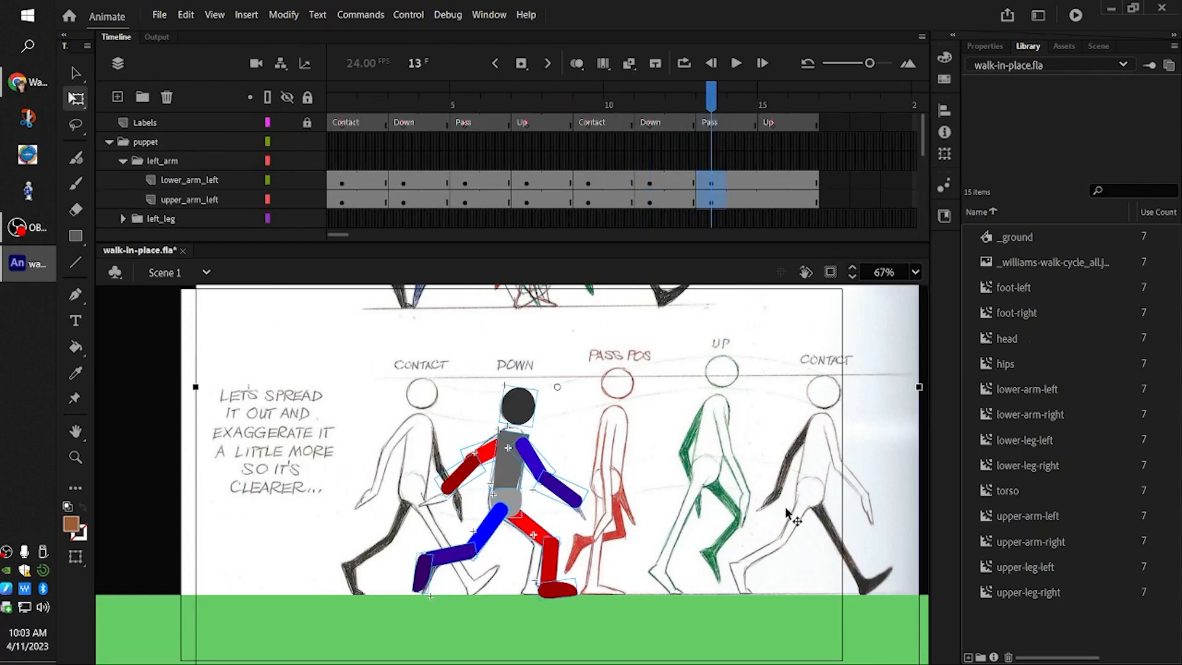
- Shift only the walk cycle reference image at frame 13 so its Pass Pos drawing lies behind the puppet
left_click_drag(787, 509, 739, 507)
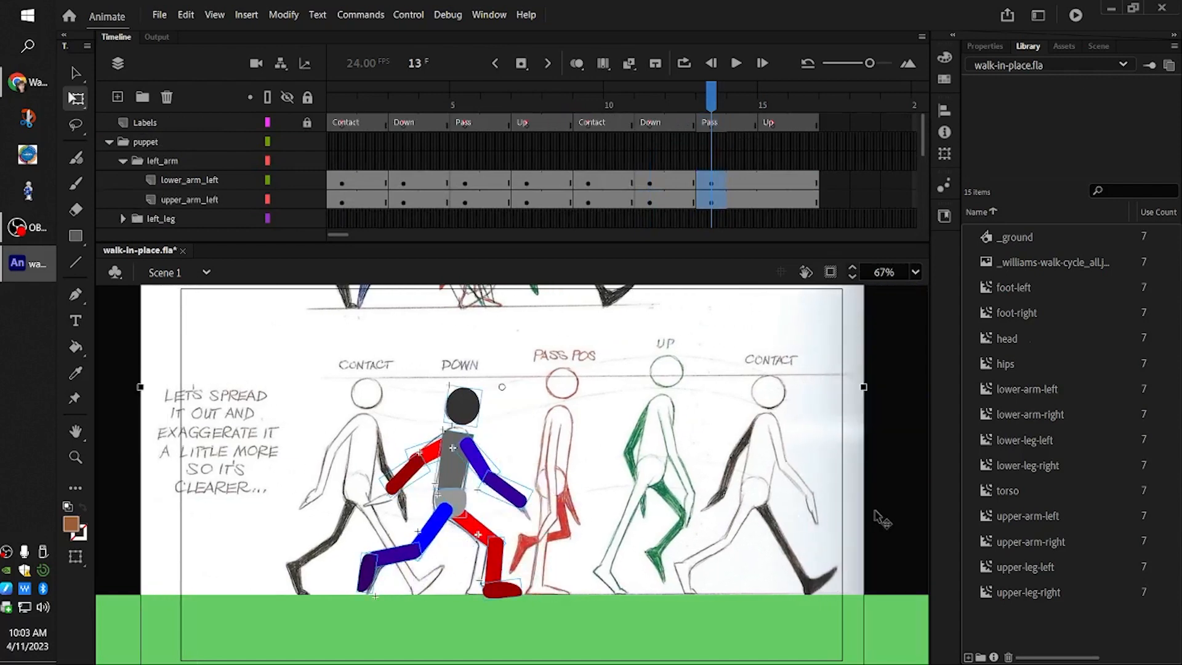
key("ctrl+z")
left_click(152, 423)
left_click(747, 554)
left_click_drag(755, 517, 657, 514)
- Raise the whole puppet by its hips at frame 13 so the head meets the Pass Pos drawing
left_click(507, 506)
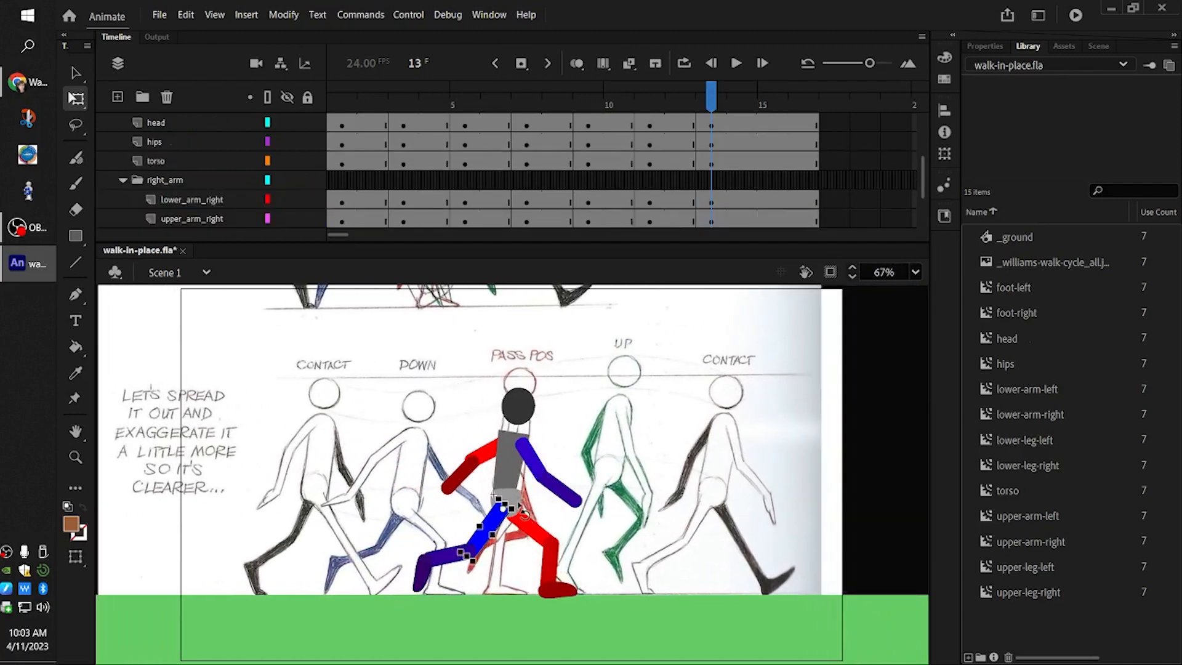
left_click(514, 524)
left_click(510, 500)
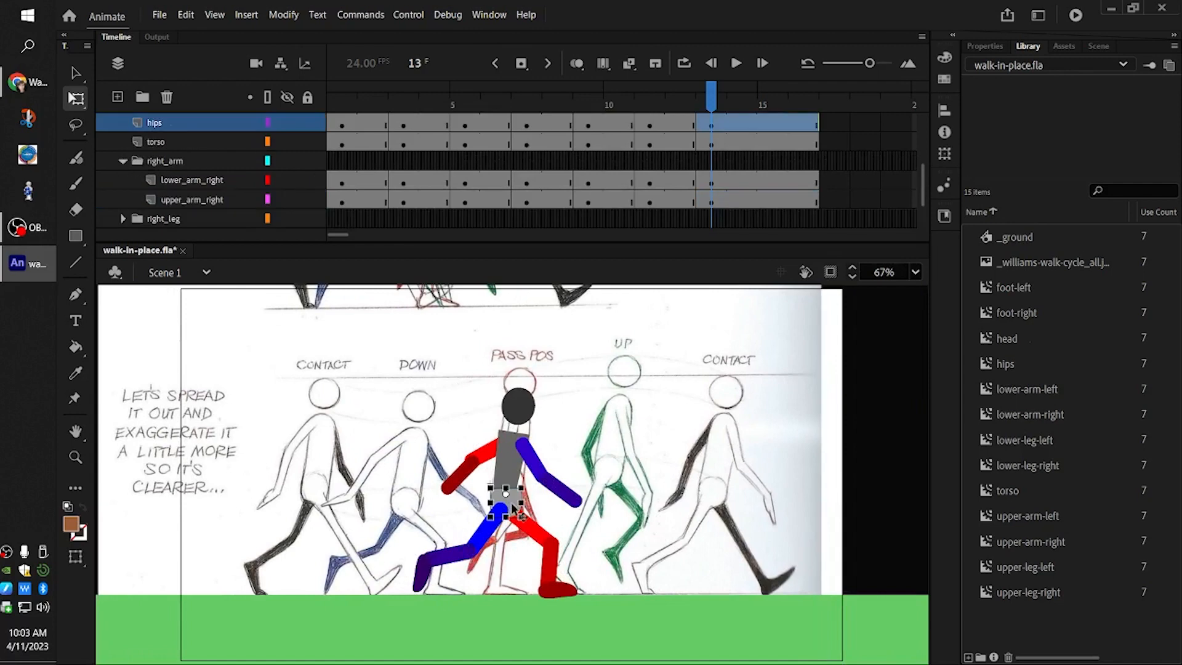
left_click_drag(509, 500, 515, 489)
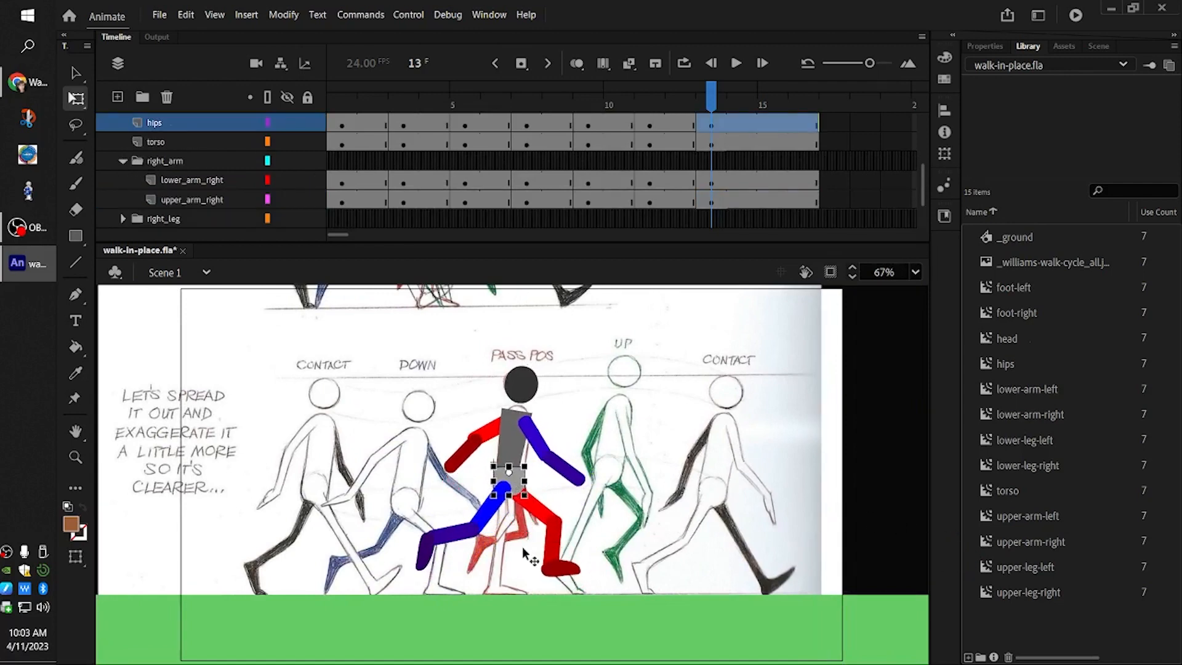
left_click(922, 497)
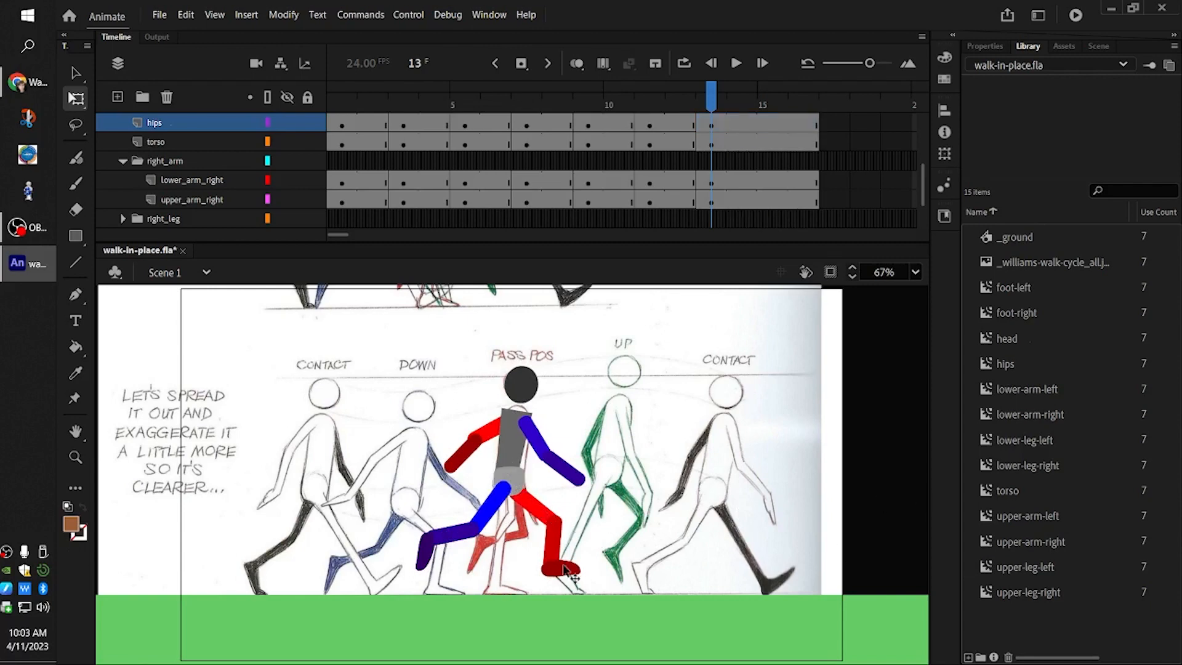
- Rotate the right upper and lower leg at frame 13 into a straight supporting leg with the foot on the ground
left_click(536, 516)
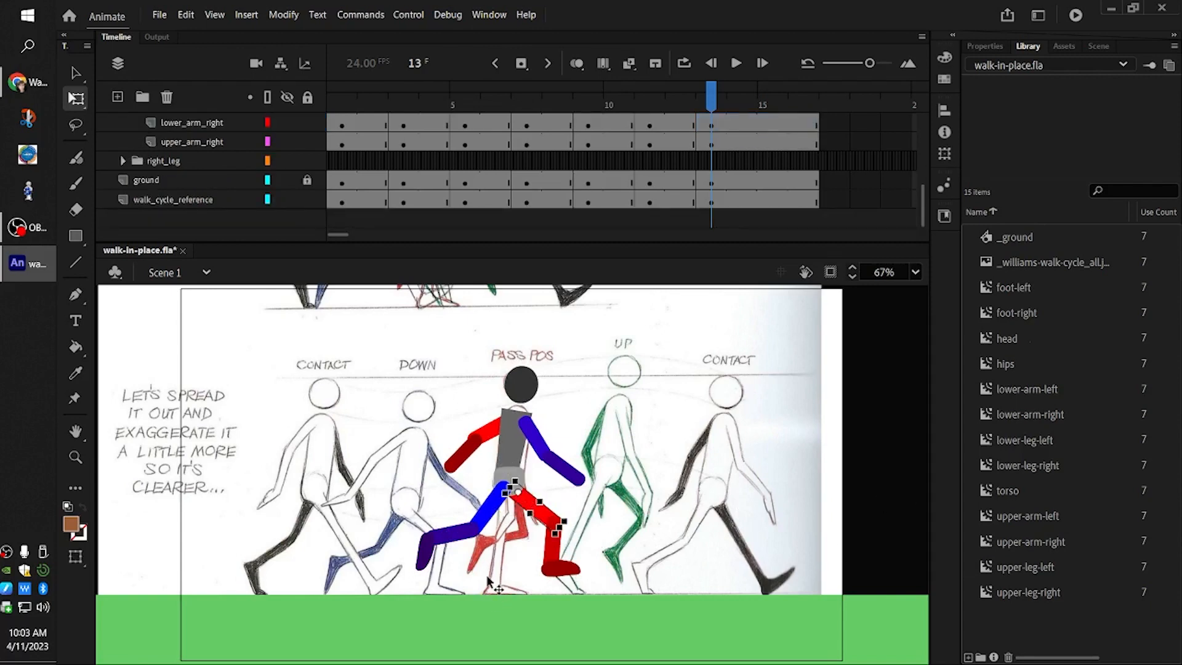
left_click_drag(575, 528, 508, 524)
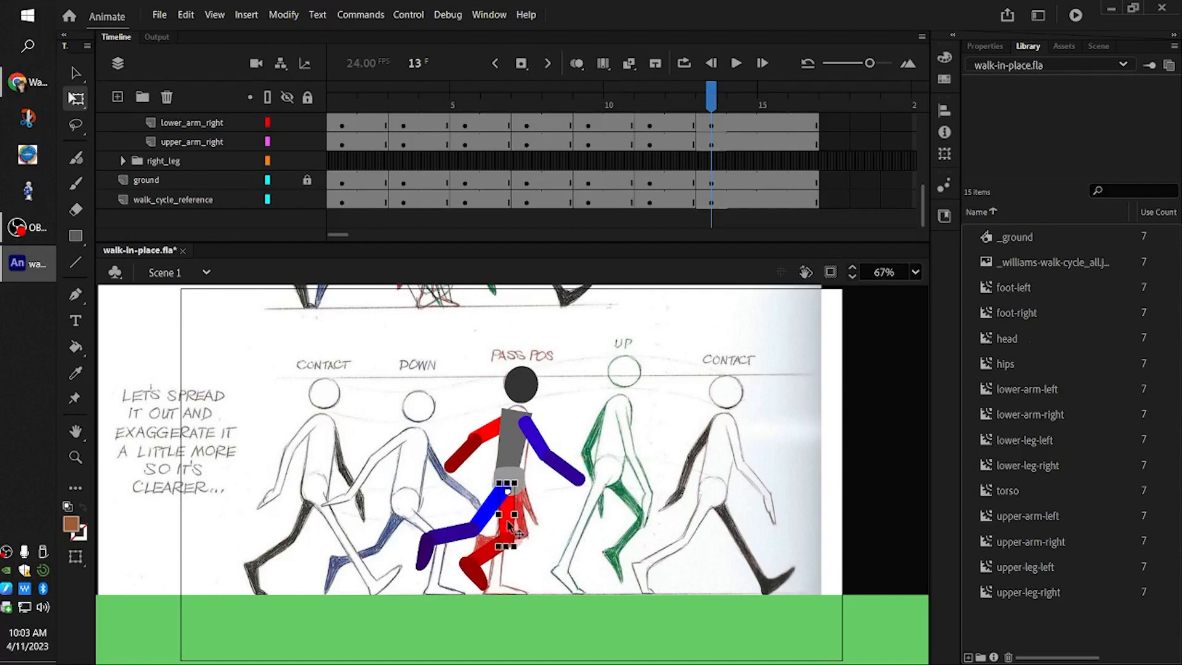
left_click(481, 559)
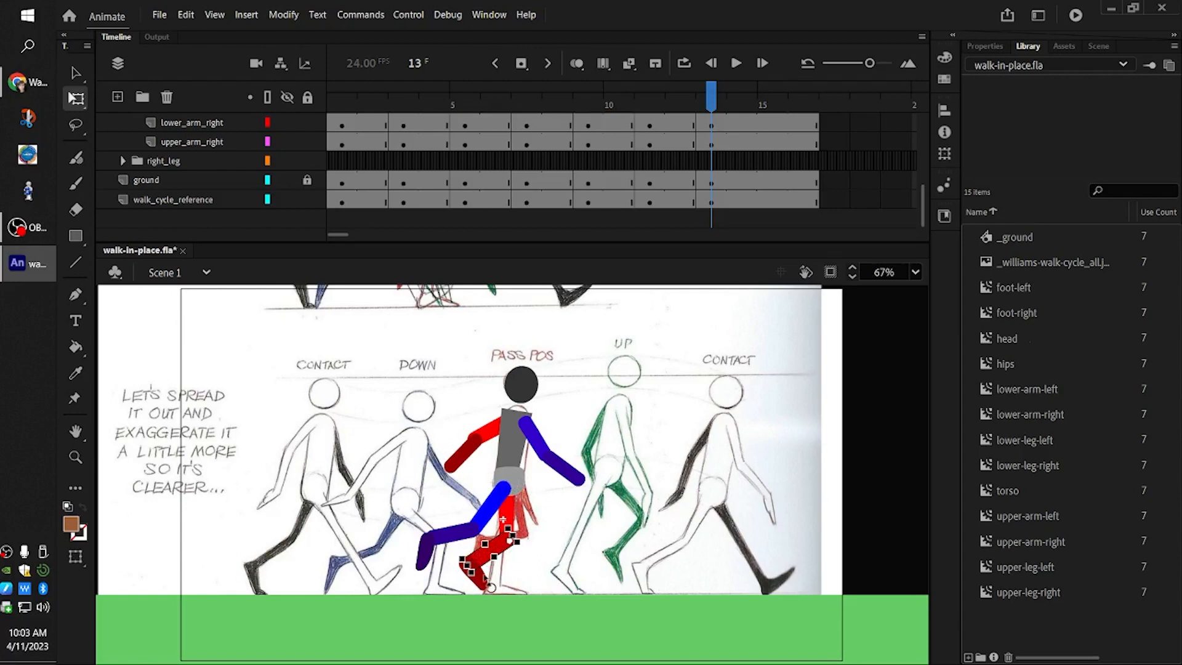
left_click_drag(485, 577, 520, 603)
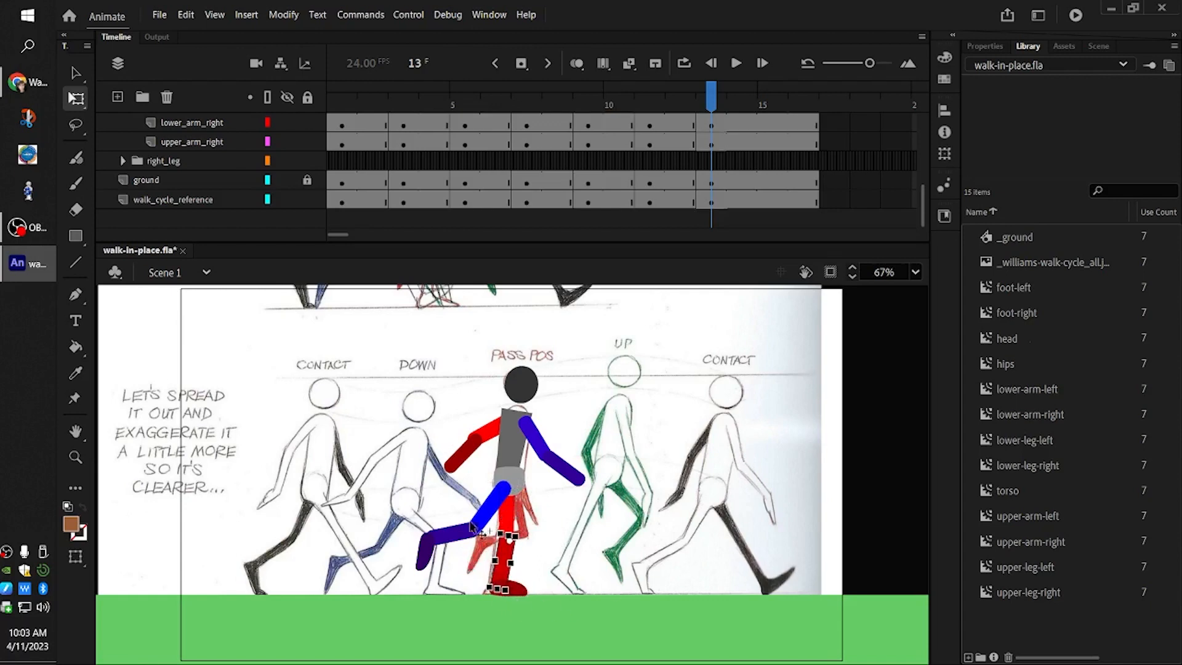
- Swing the left upper leg slightly forward at frame 13 and bend the lower leg back to match the Pass Pos drawing
left_click(486, 522)
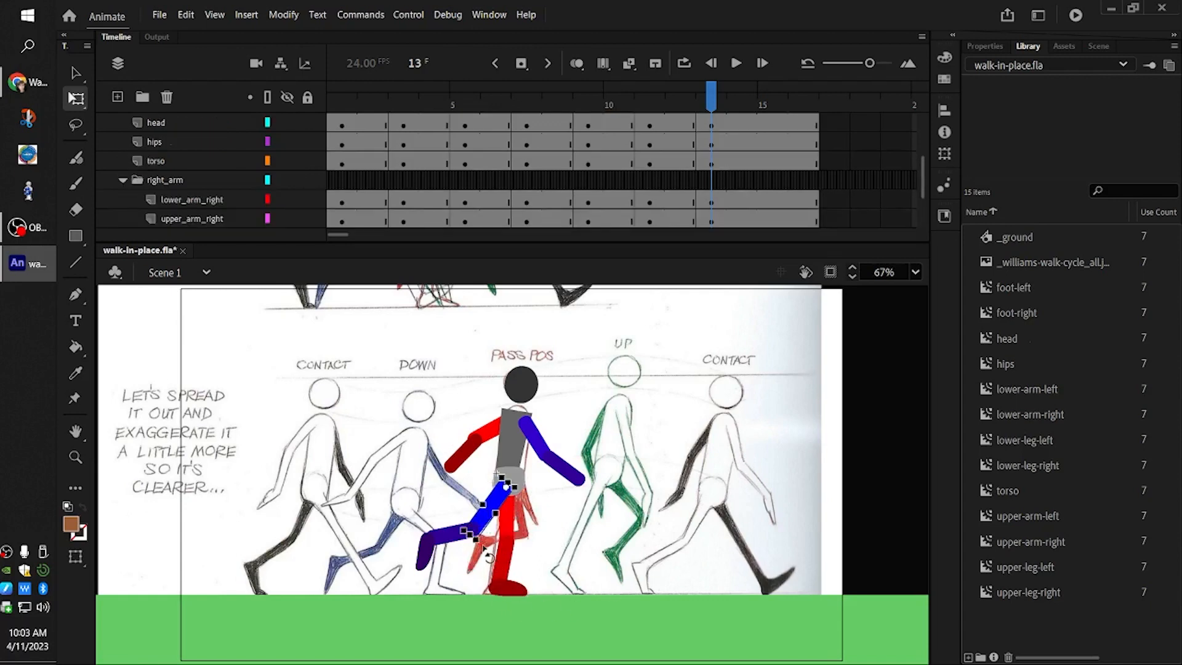
left_click_drag(486, 554, 522, 496)
key("ctrl+z")
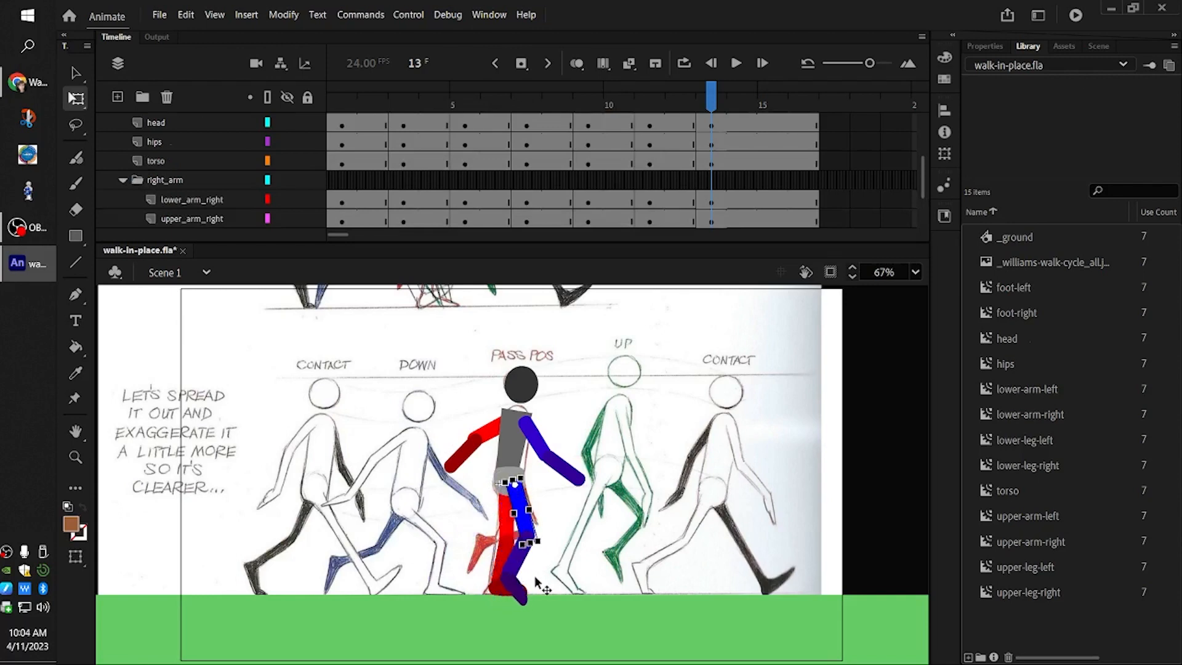
left_click(516, 568)
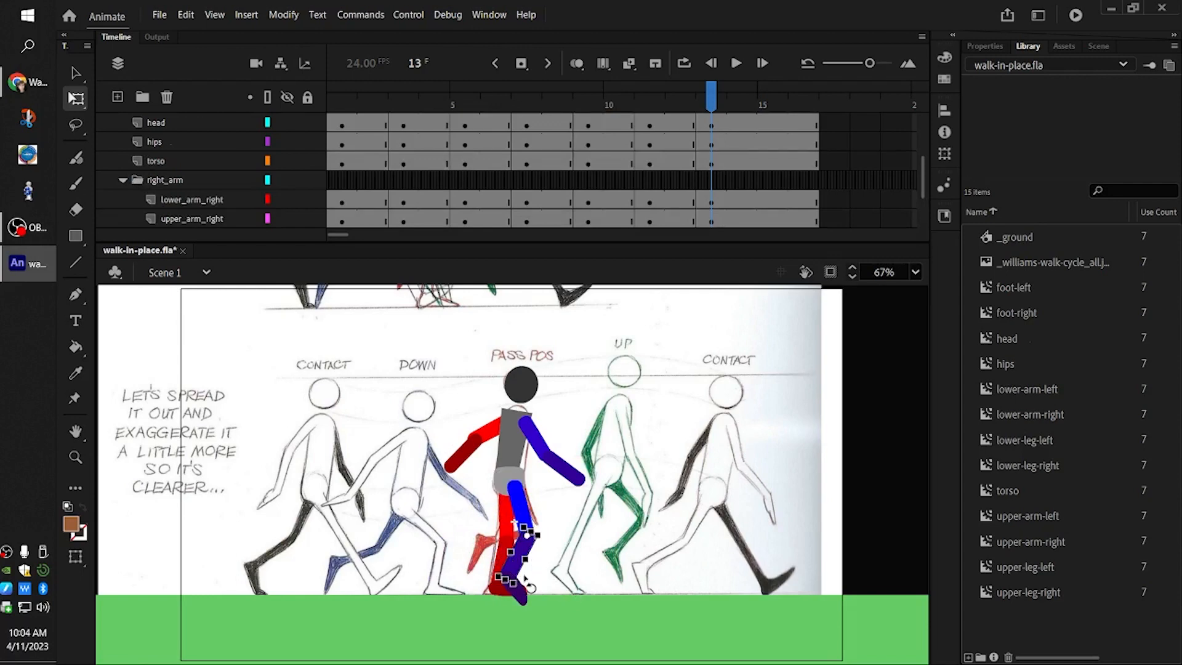
left_click_drag(528, 594, 473, 562)
- Rotate both arms at frame 13 to hang down beside the torso for the Pass pose
left_click(542, 445)
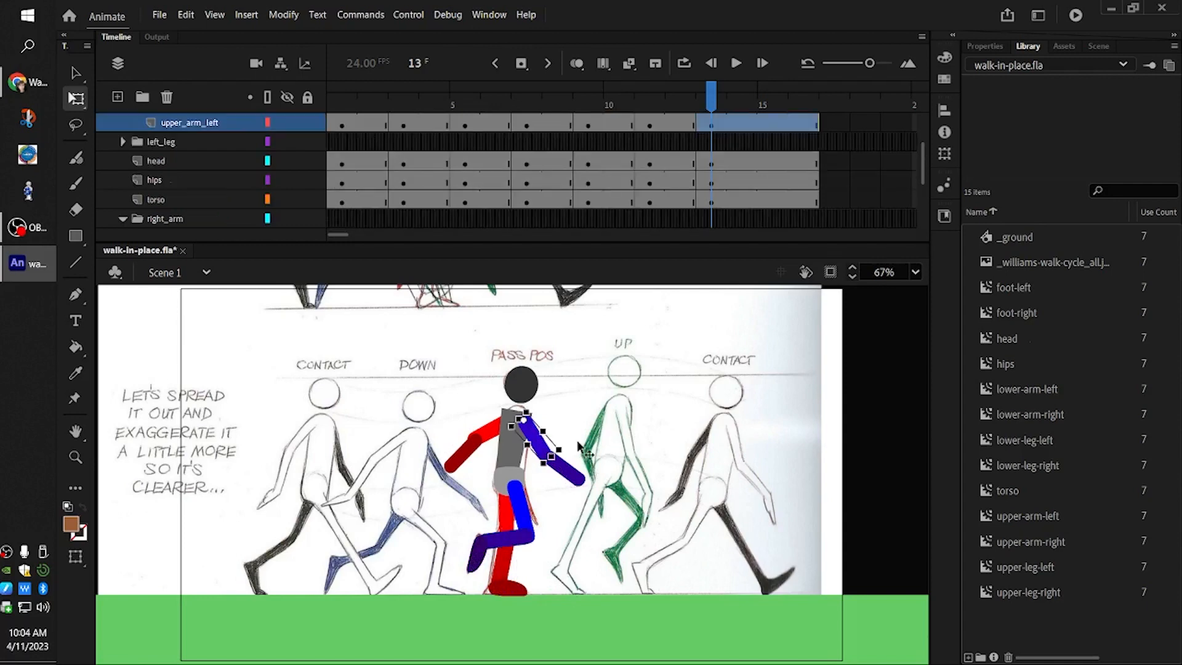
left_click_drag(577, 454, 515, 505)
left_click(486, 434)
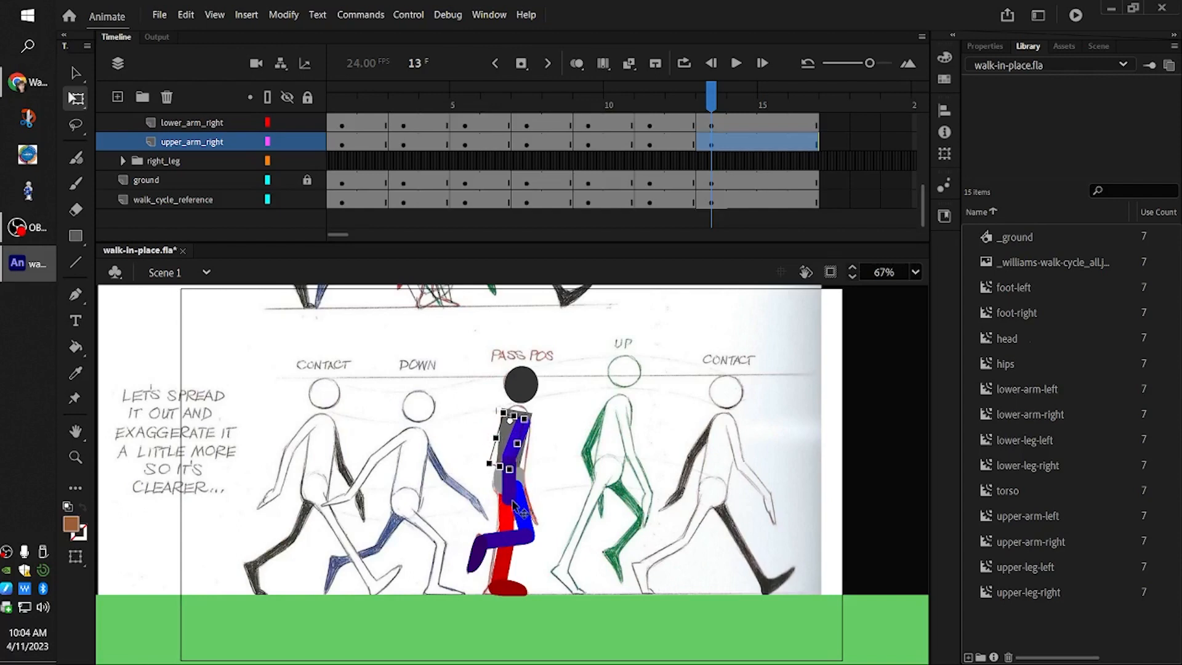
- Insert keyframes across the layers at frame 15 and shift the reference image so its Up drawing lies behind the puppet
left_click(771, 110)
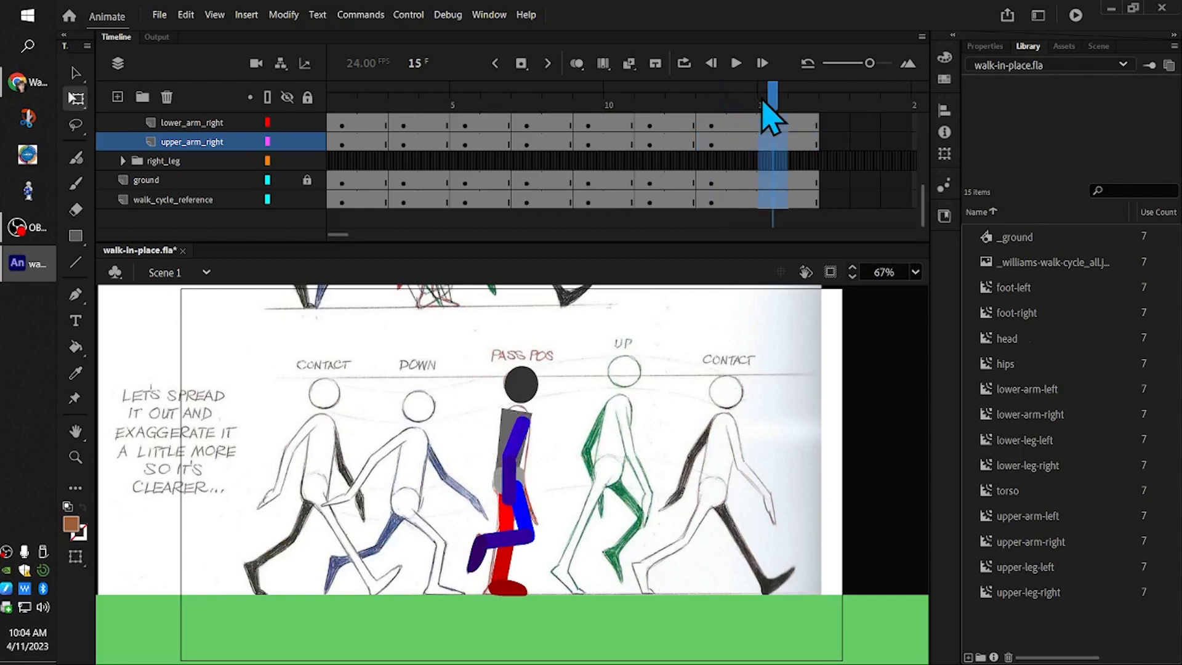
left_click(522, 65)
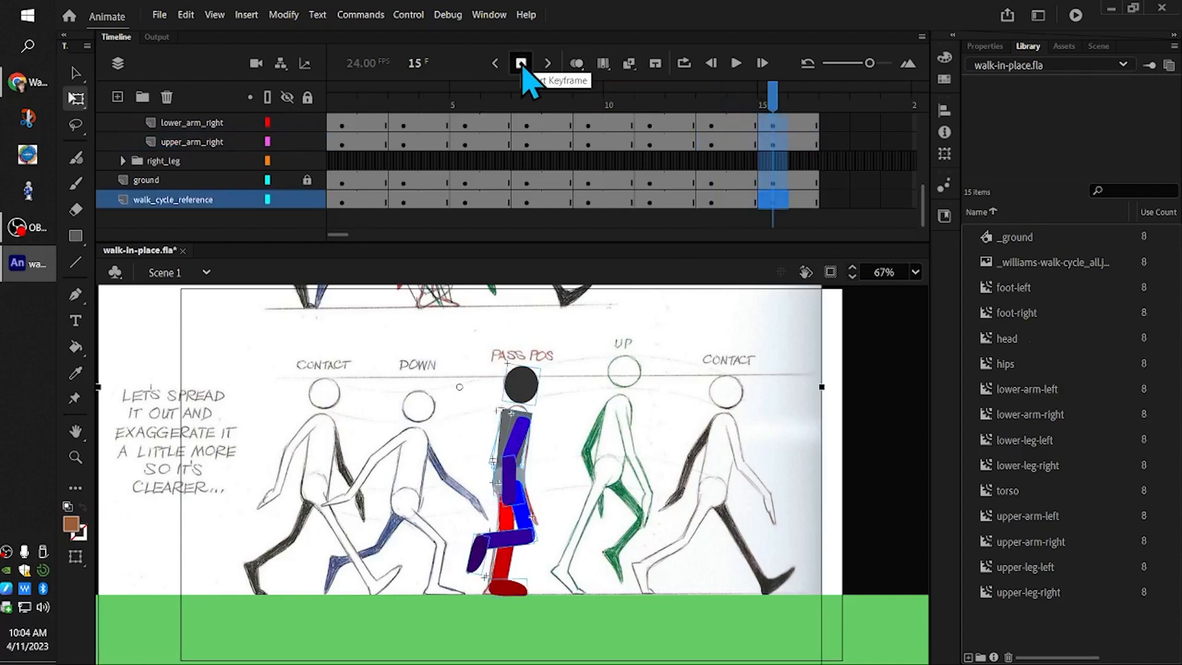
left_click(892, 517)
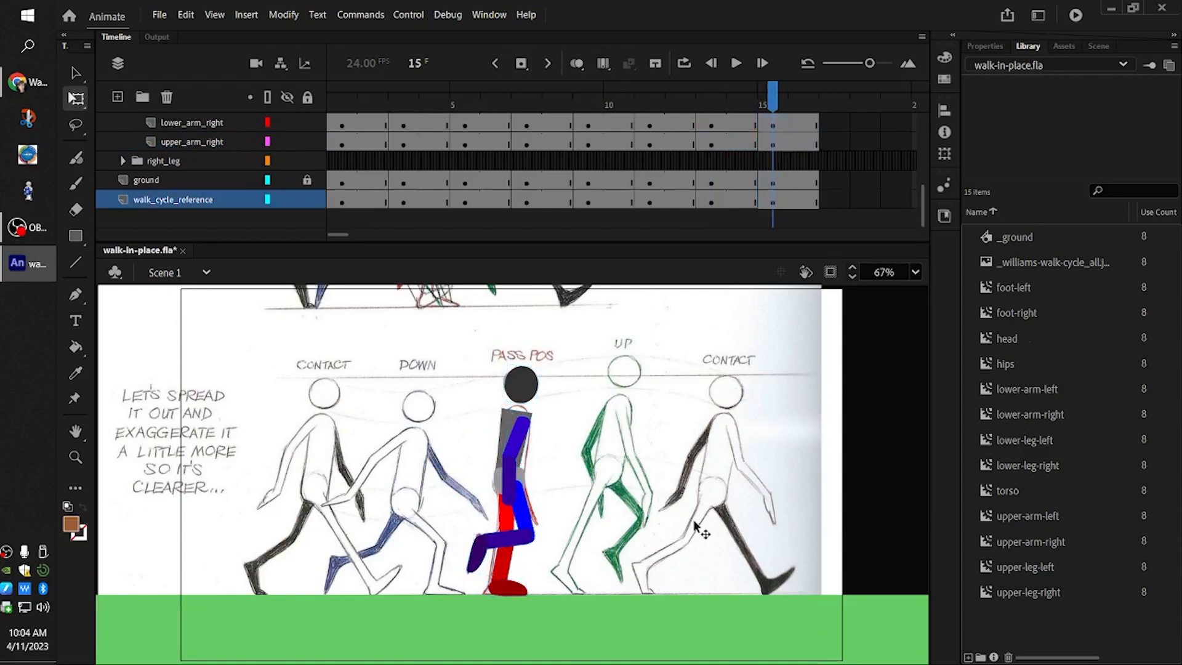
left_click_drag(694, 522, 613, 518)
- Raise the whole puppet by its hips at frame 15 so the head meets the Up drawing
left_click(522, 477)
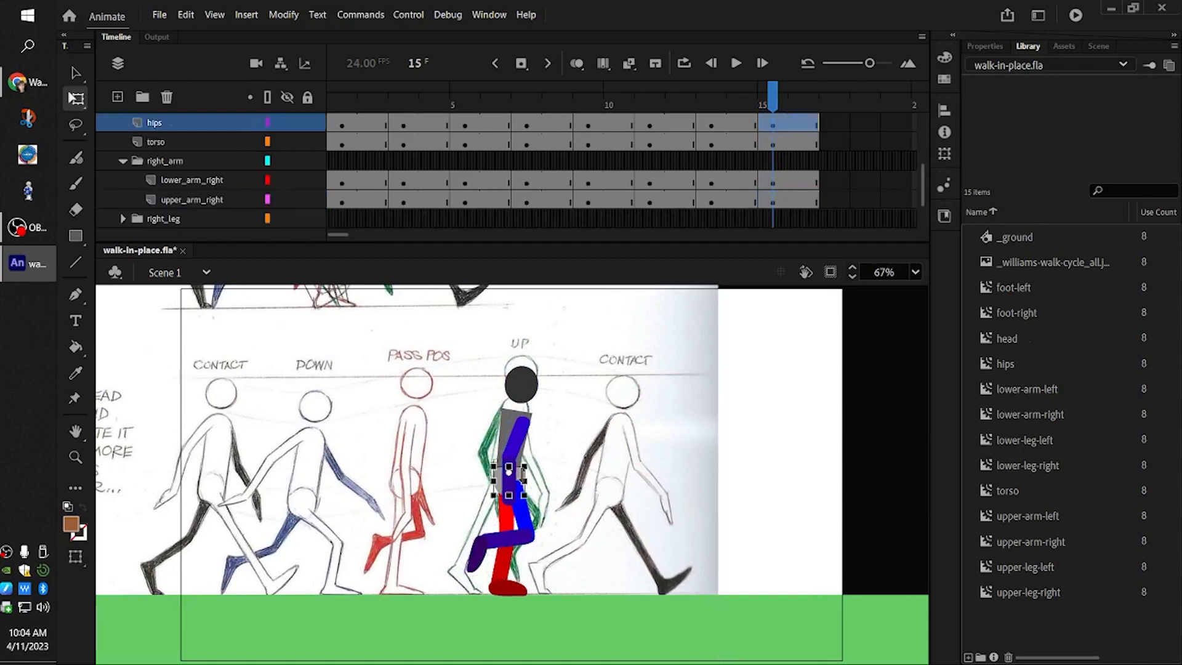
left_click(889, 471)
left_click_drag(523, 480, 522, 465)
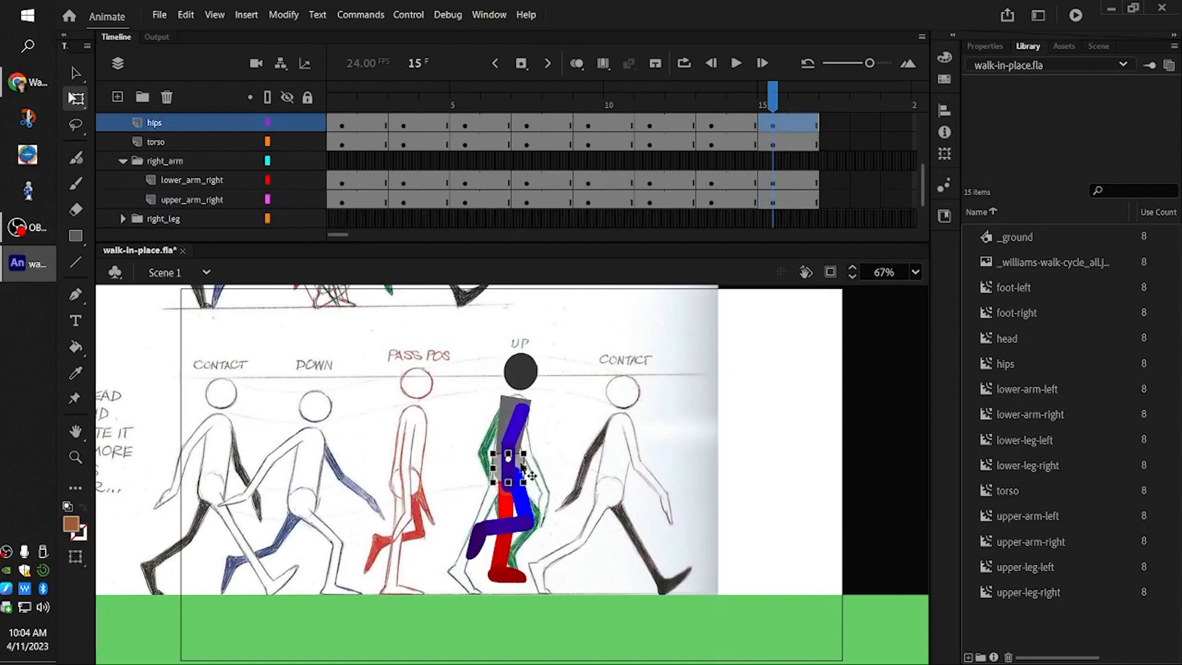
- Pose the legs at frame 15 to match the Up drawing, with the left leg swung forward and the right leg back on its toe
left_click(866, 496)
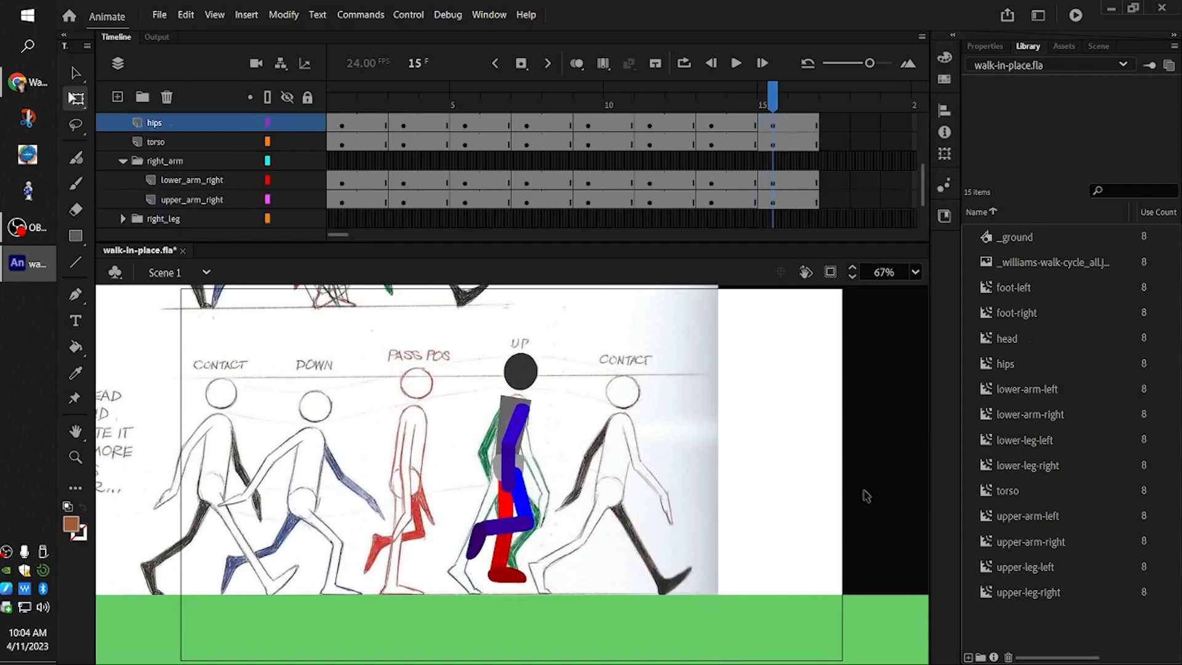
left_click(523, 508)
left_click_drag(550, 542, 494, 542)
left_click(510, 508)
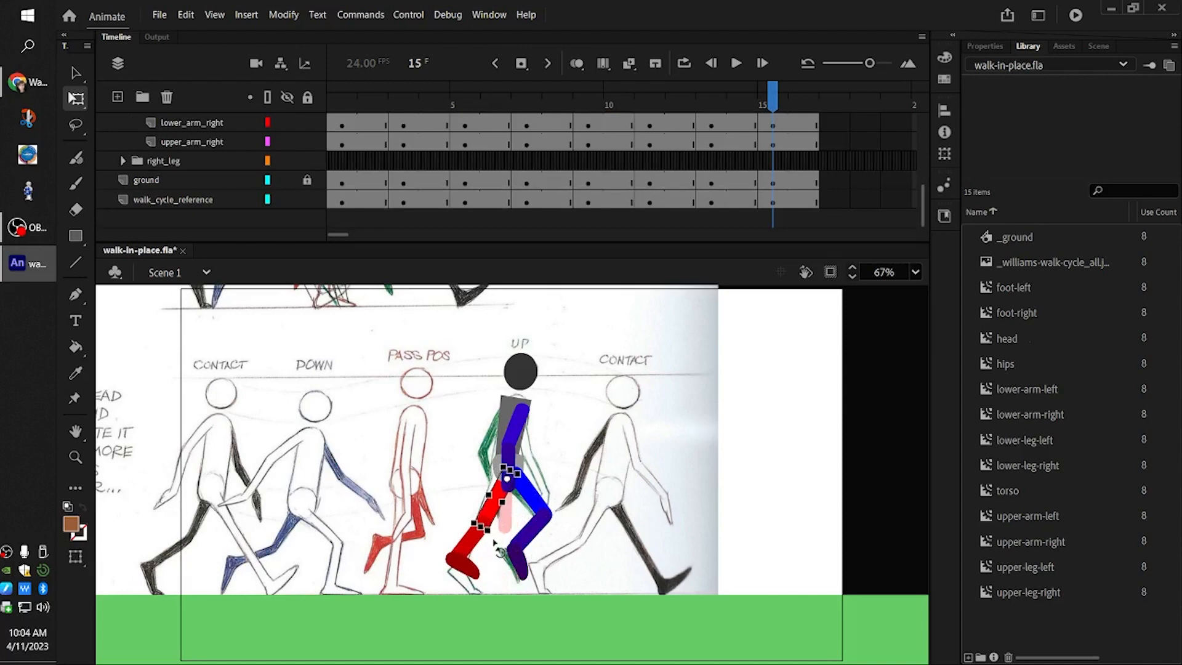
left_click(455, 568)
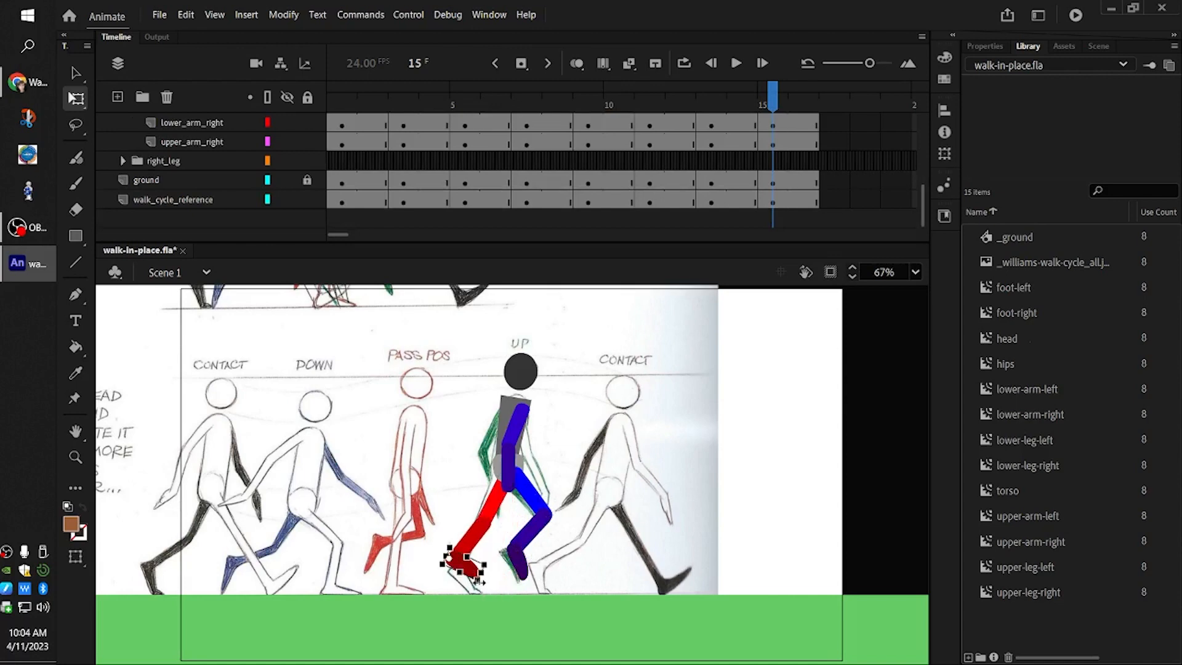
mouse_move(479, 582)
left_mouse_down()
mouse_move(482, 596)
mouse_move(502, 572)
mouse_move(497, 590)
left_mouse_up()
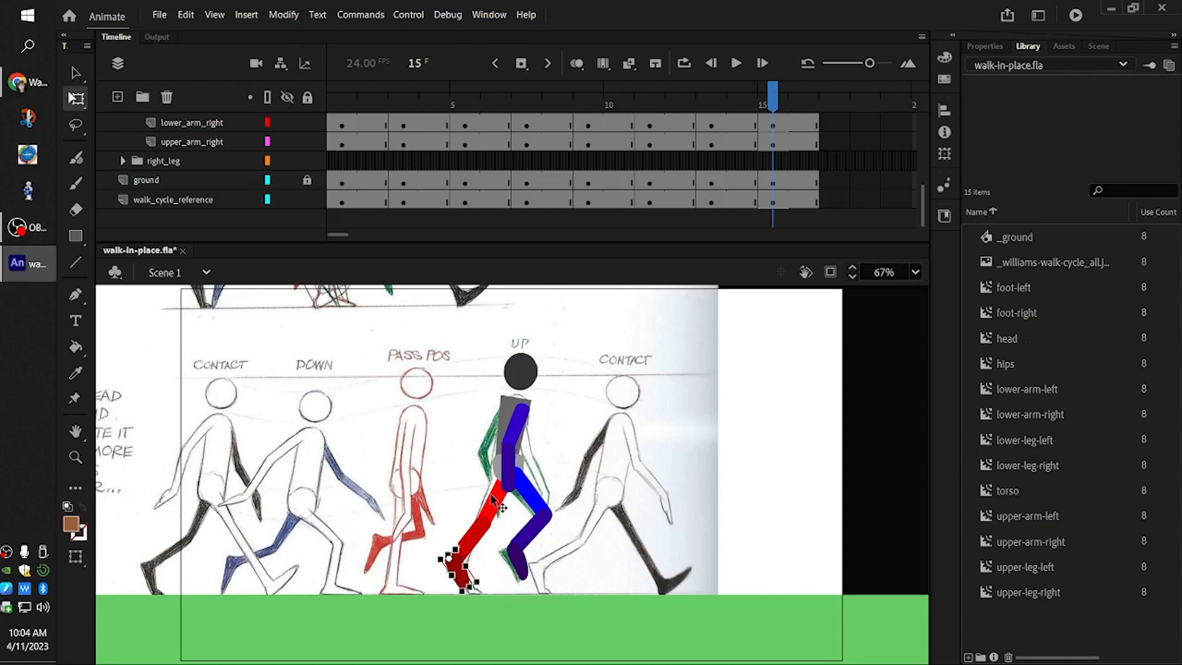
left_click_drag(492, 499, 486, 505)
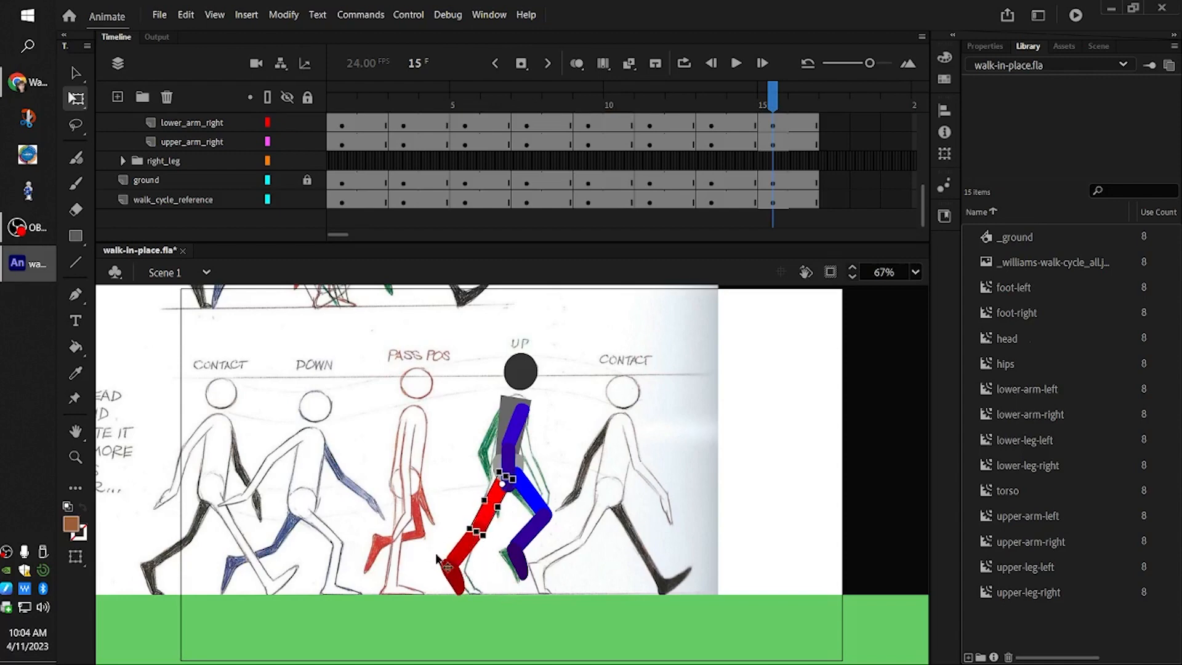
- Swing the left arm back behind the torso at frame 15 to follow the Up drawing
left_click(522, 452)
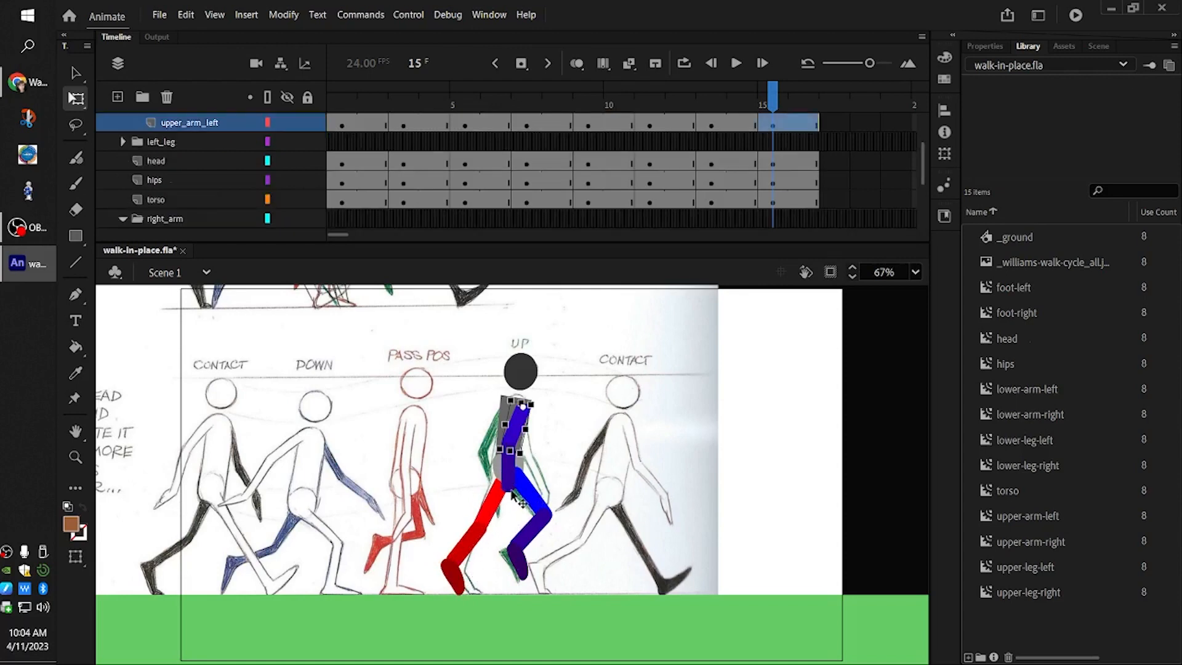
left_click_drag(522, 420, 513, 423)
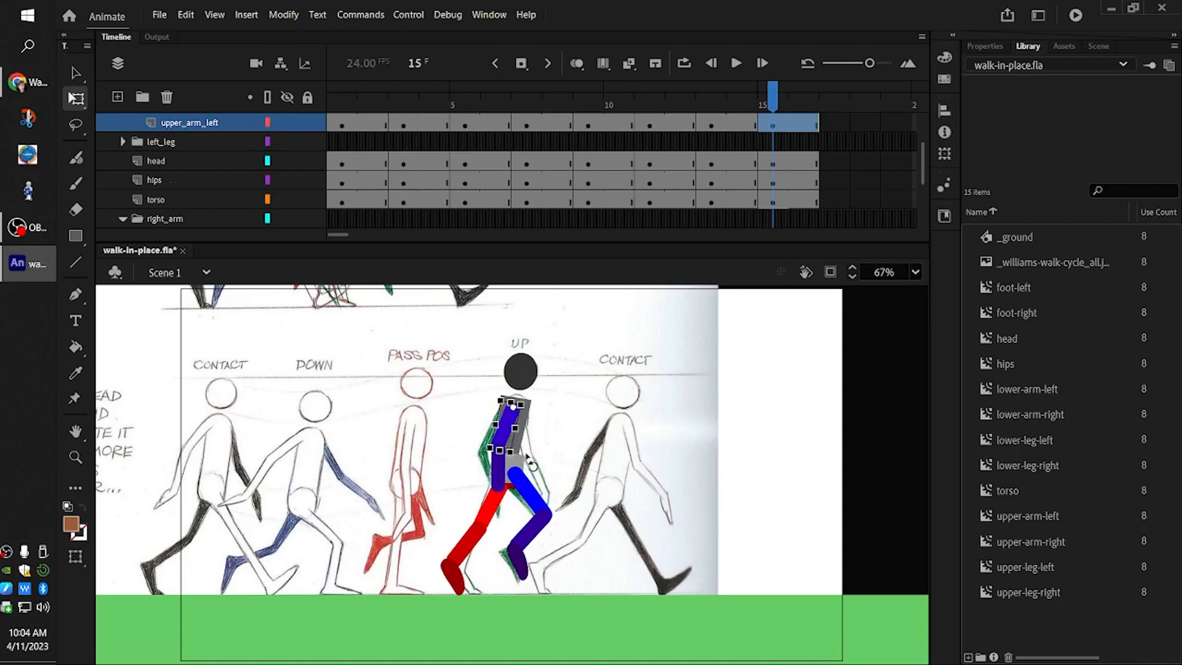
left_click_drag(531, 463, 505, 460)
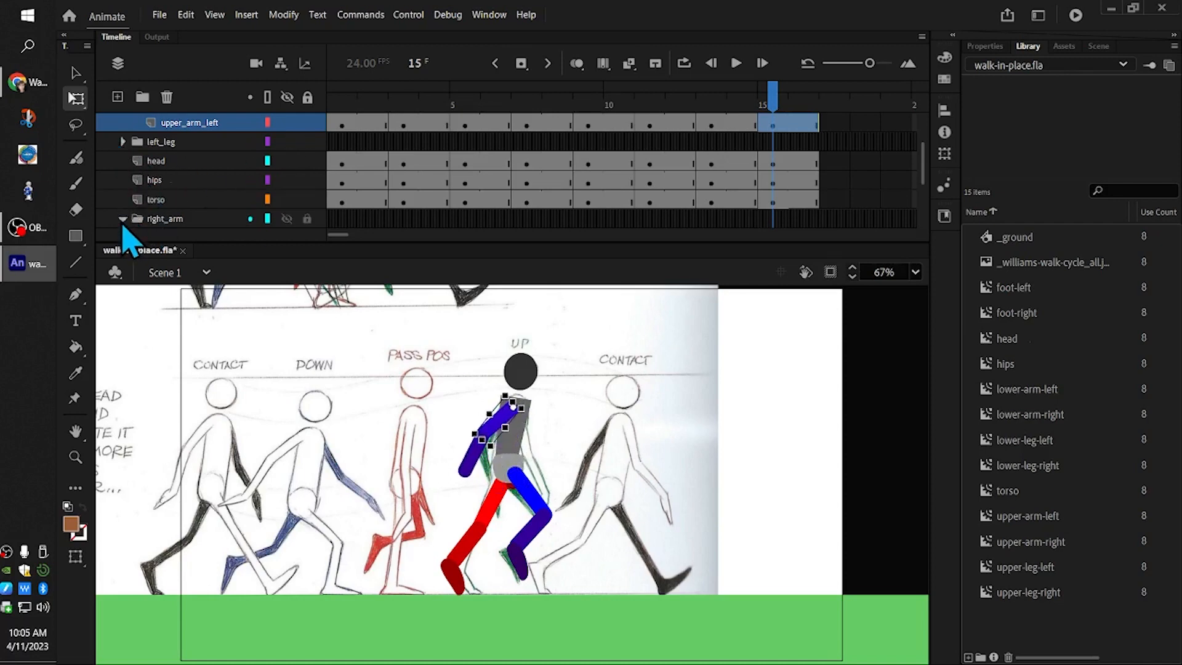
- Select the right upper arm at frame 15 and swing the right arm forward in front of the torso
scroll(129, 163, "up", 2)
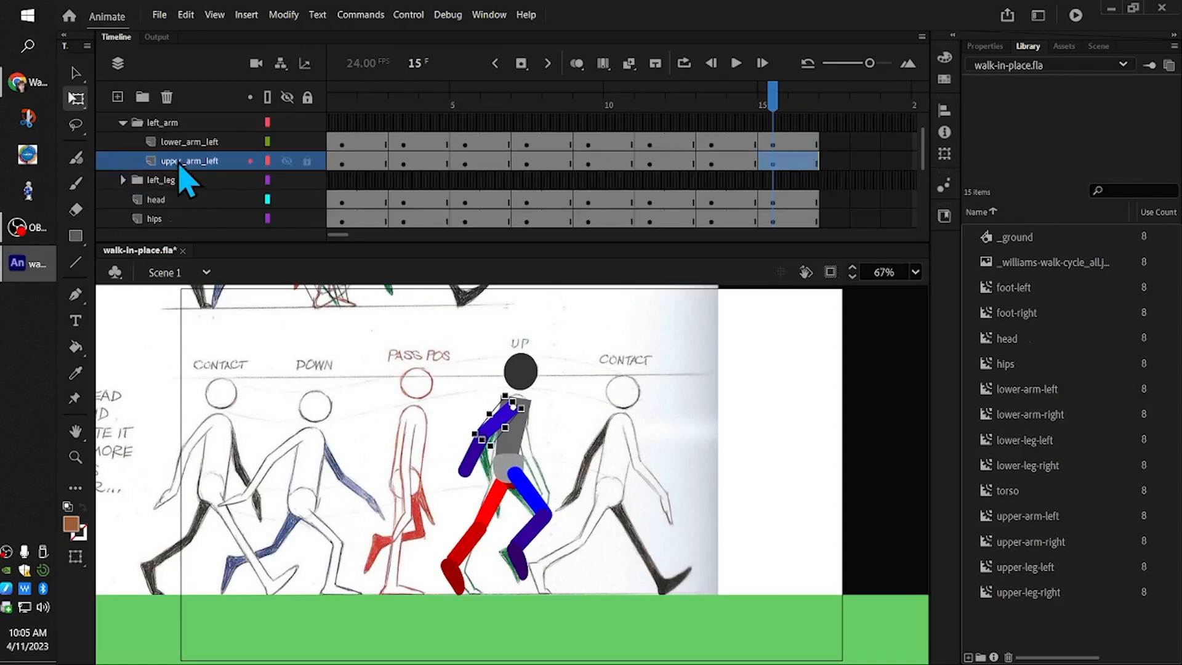
left_click(221, 148)
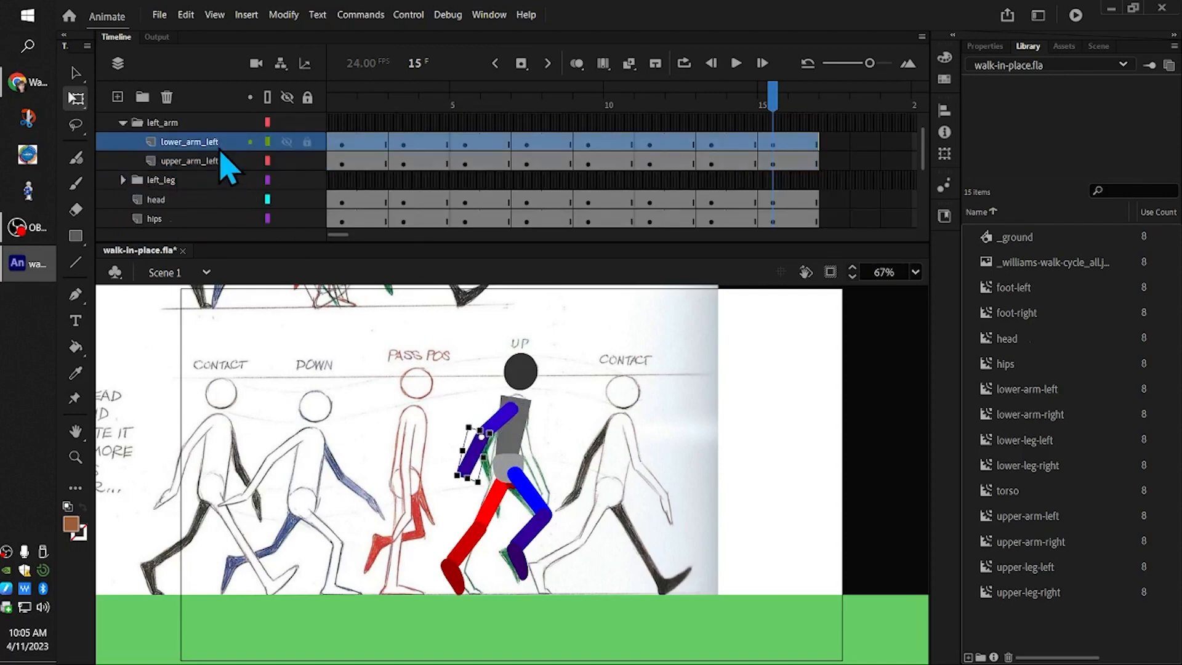
left_click(213, 161)
scroll(214, 177, "down", 2)
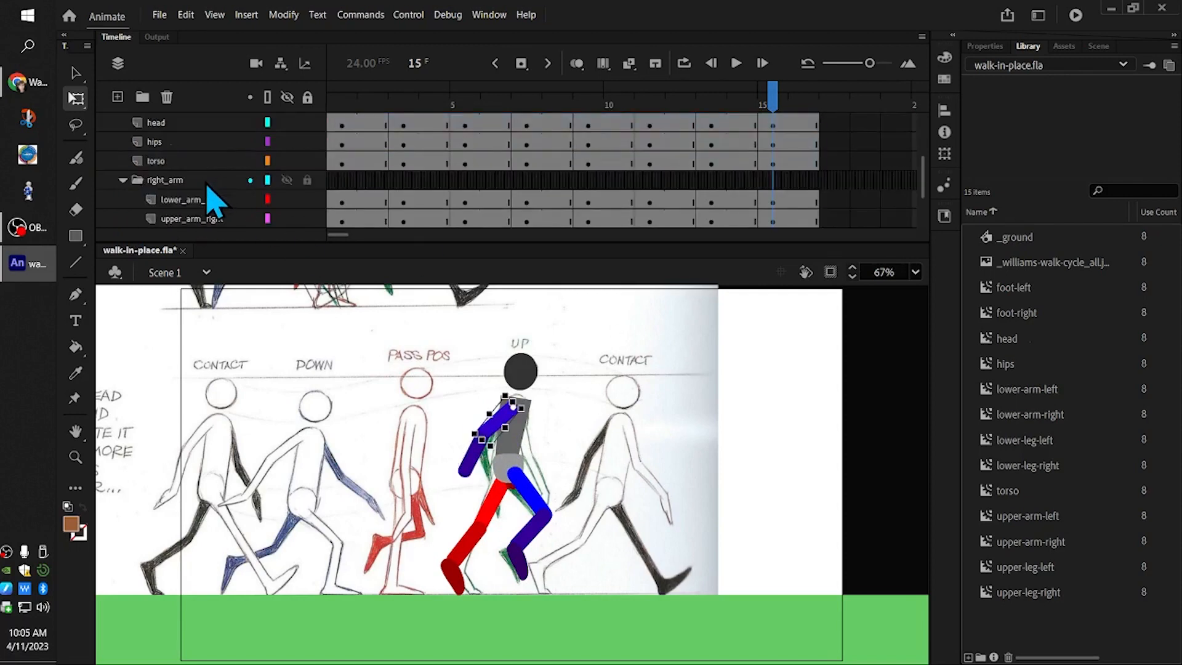
left_click(208, 199)
left_click(198, 218)
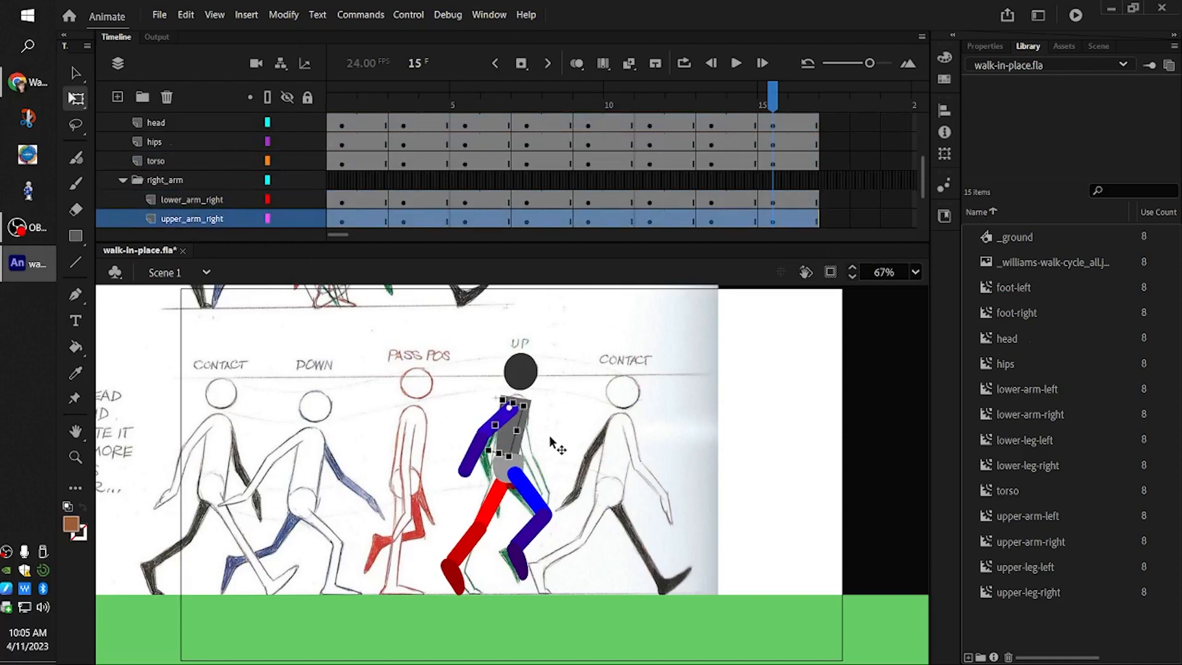
left_click_drag(517, 473, 572, 471)
- Scrub from the Up pose back to frame 1, test the movie, and close the preview
left_click_drag(788, 127, 345, 127)
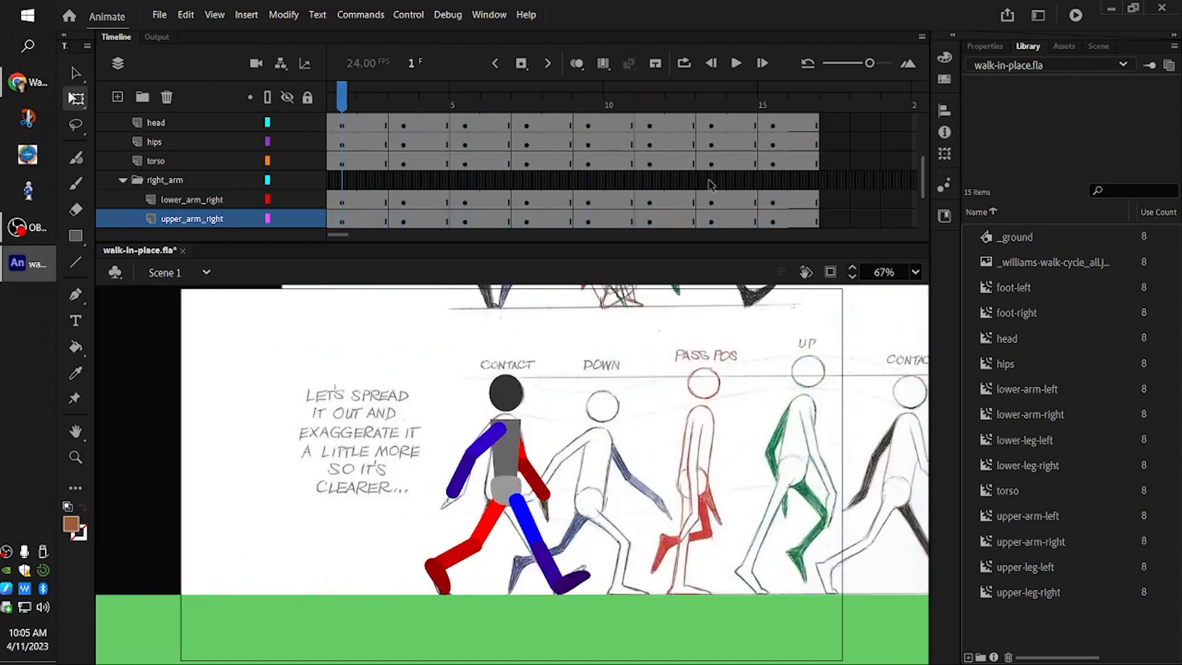
left_click(1076, 15)
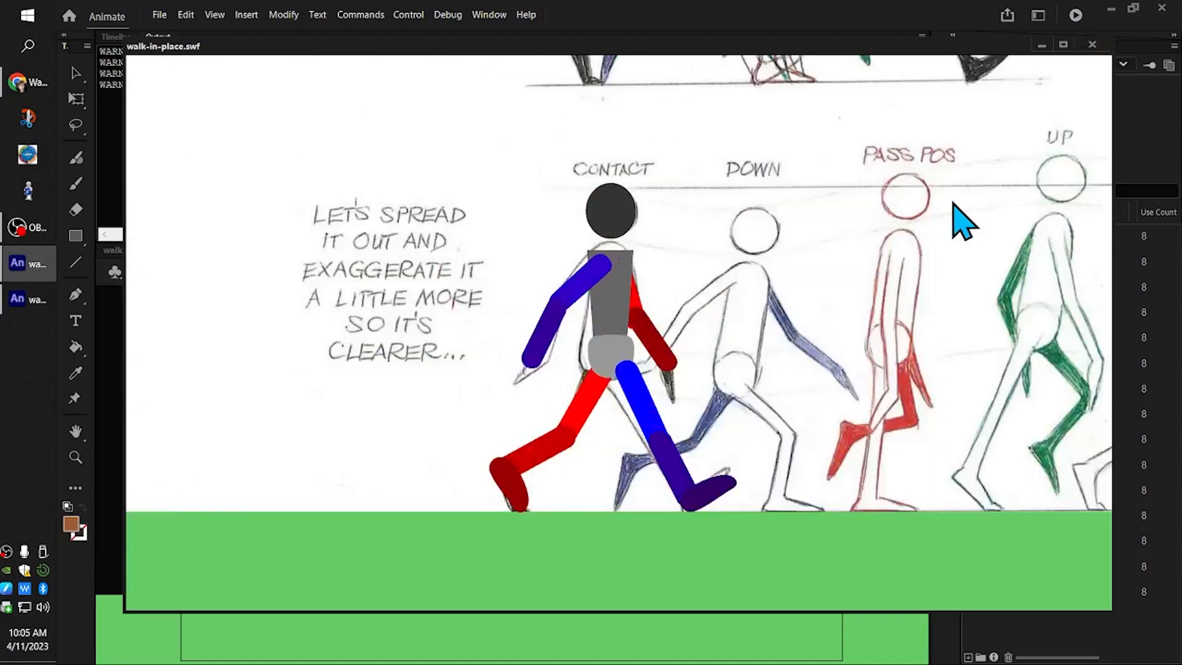
left_click(1092, 45)
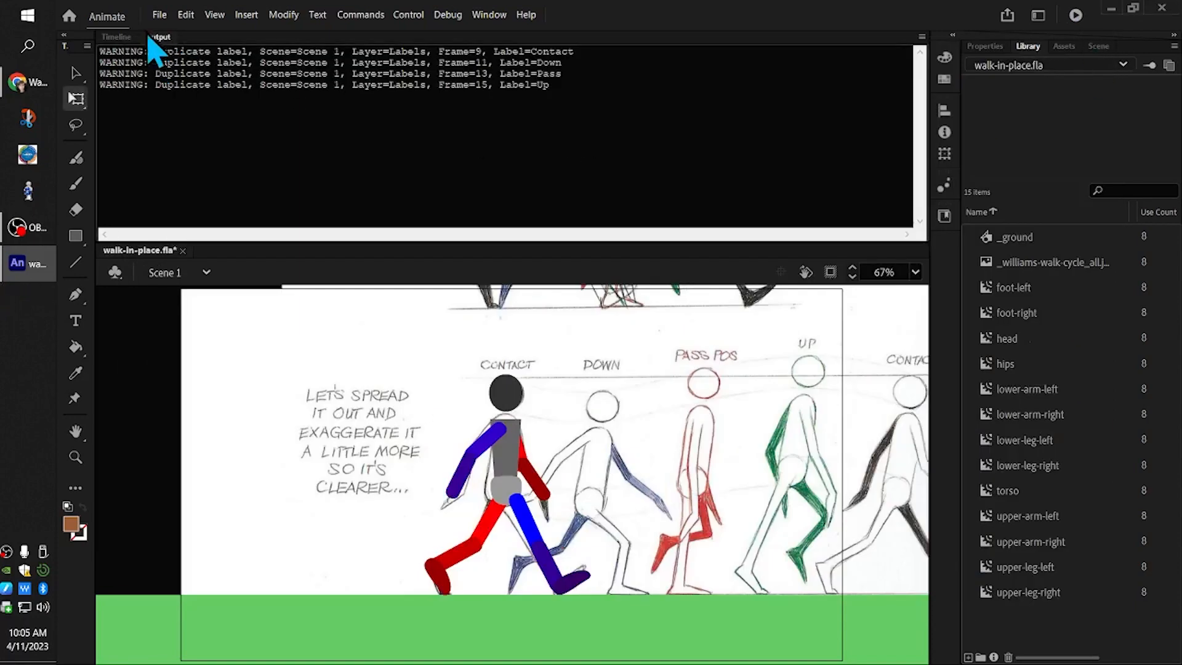
- Hide the walk_cycle_reference layer and convert it to a guide layer to exclude it from the preview
left_click(117, 36)
scroll(249, 182, "down", 3)
left_click(287, 199)
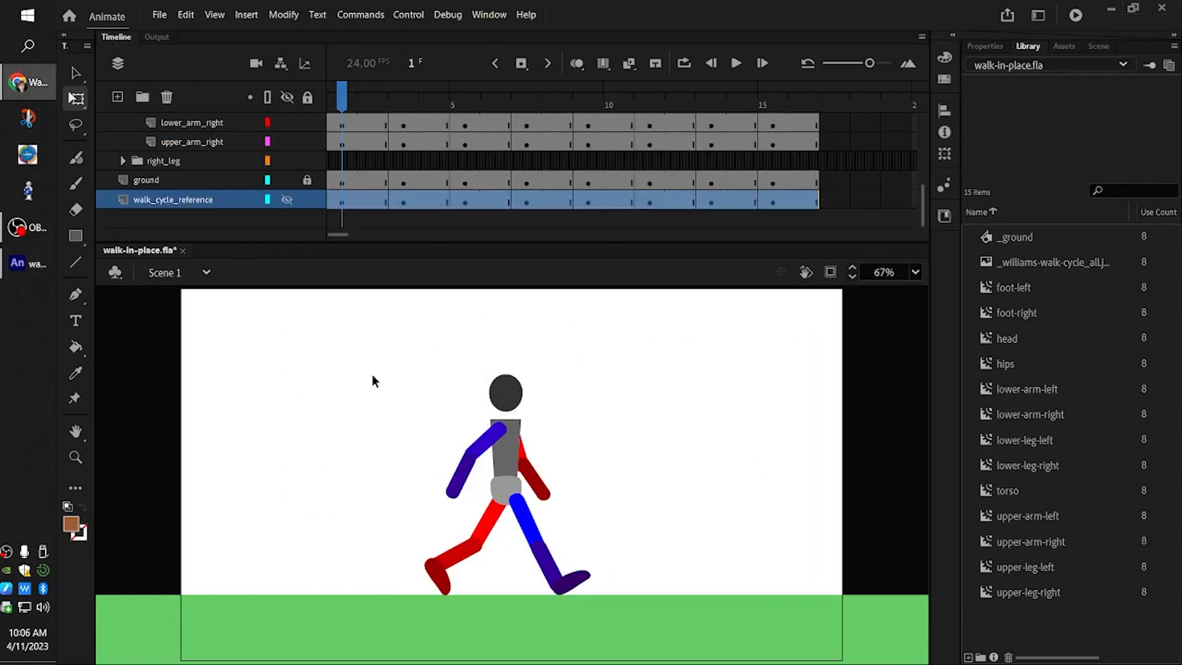
right_click(214, 199)
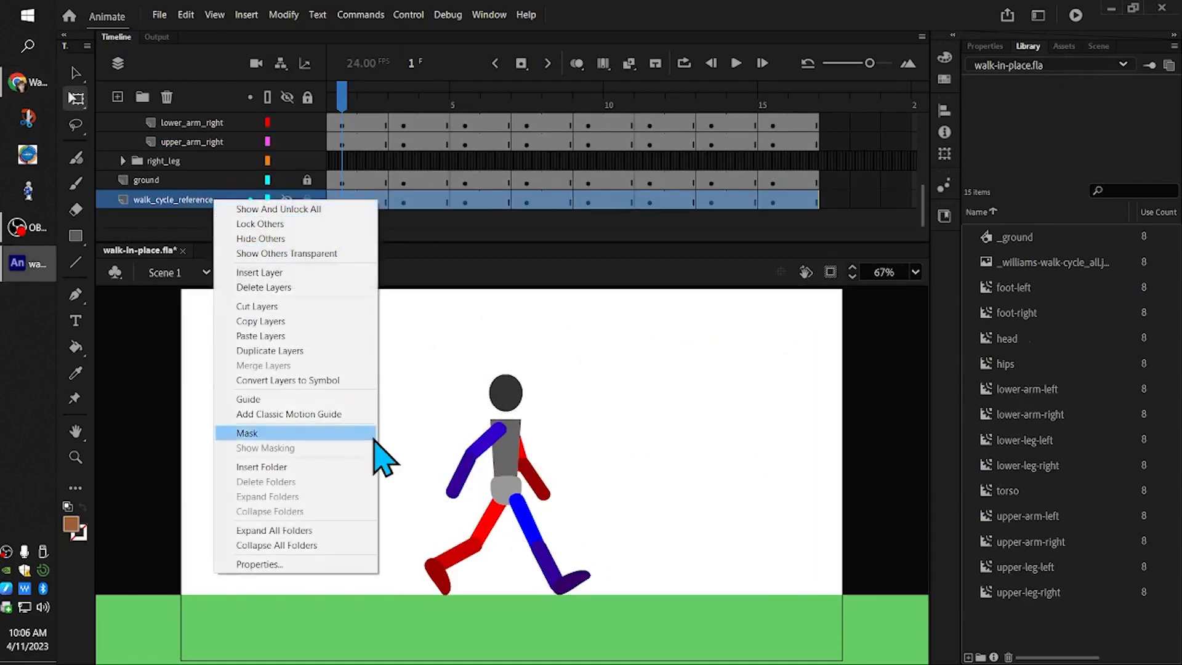
left_click(364, 399)
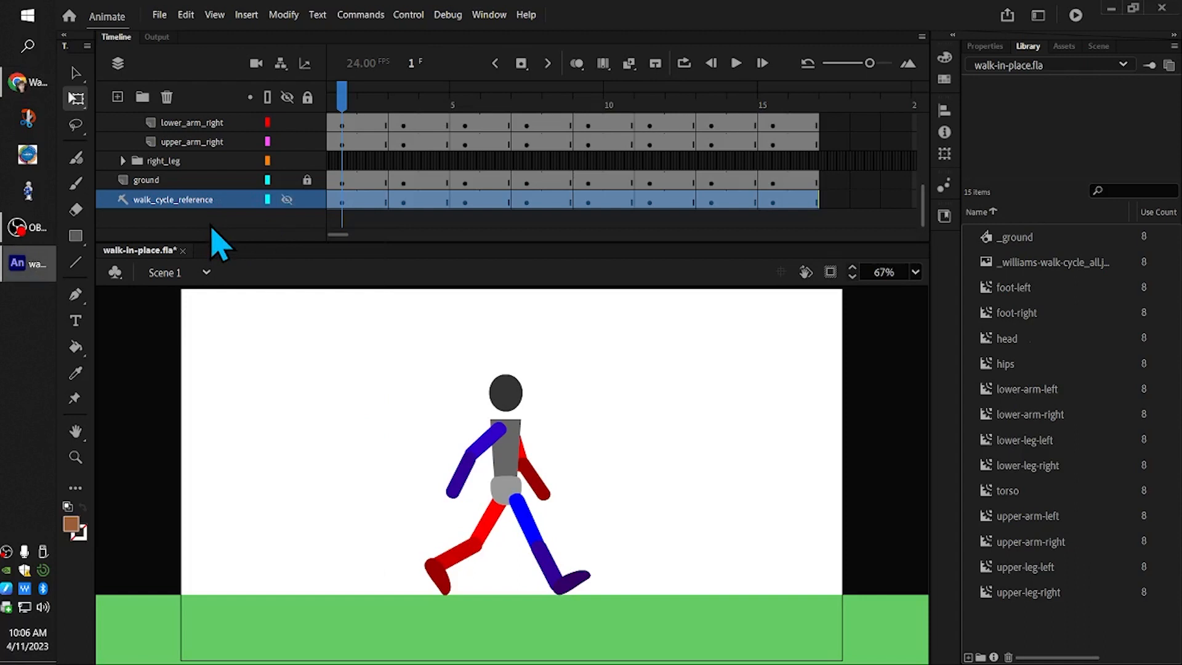
- Test the movie without the reference image, then close the preview and return to the timeline
left_click(1075, 16)
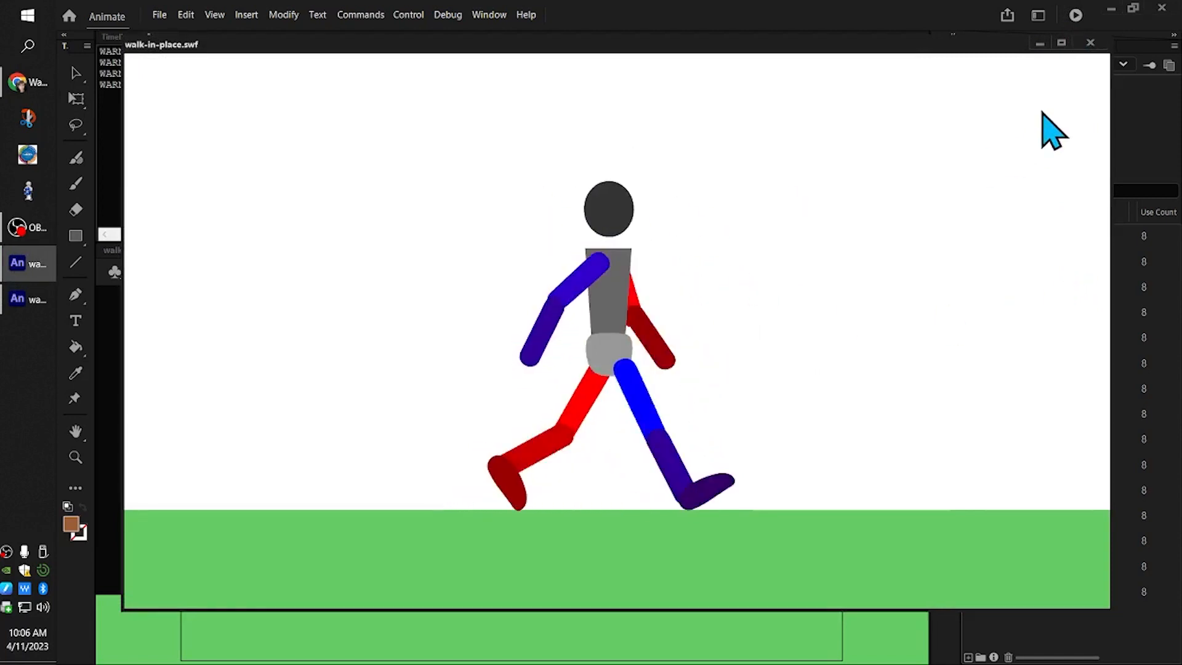
left_click(1091, 42)
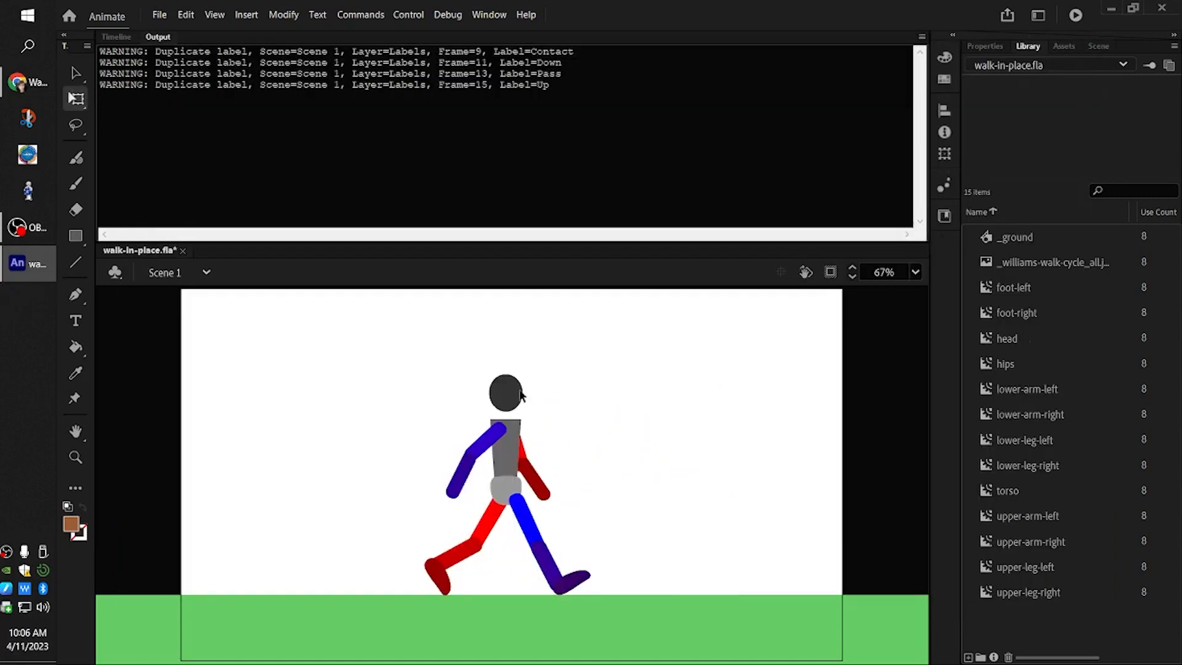
left_click(128, 37)
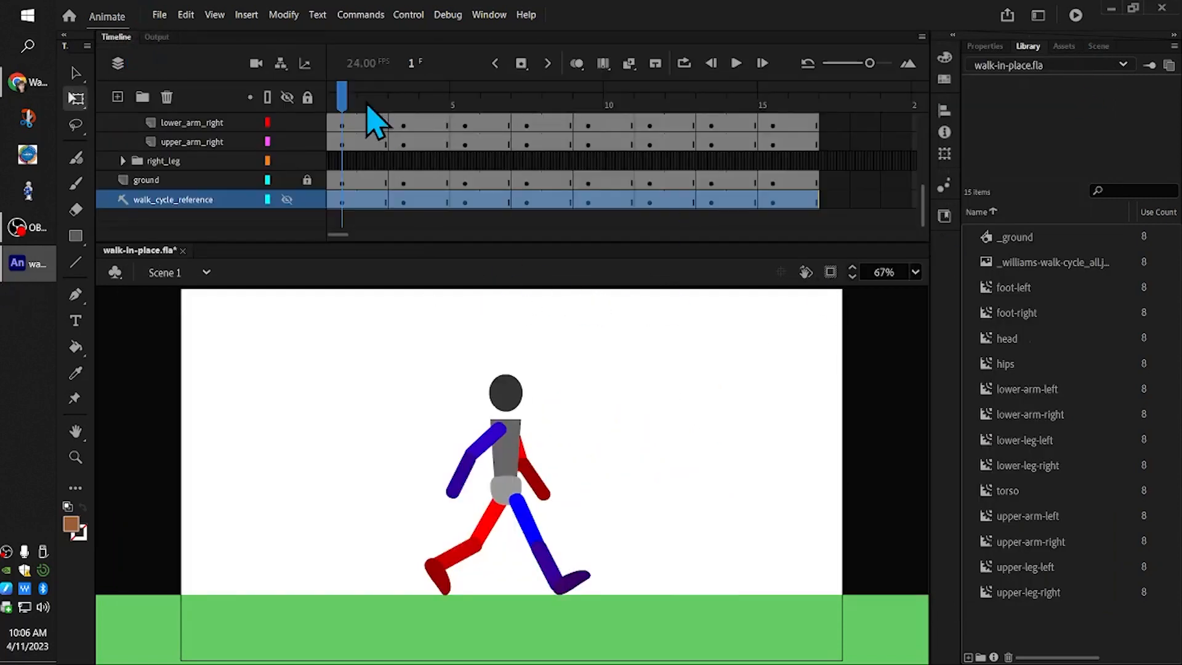
- Scrub through the walk cycle and tilt the torso slightly forward at frame 1
left_click_drag(369, 105, 668, 167)
left_click_drag(788, 126, 242, 150)
left_click(500, 451)
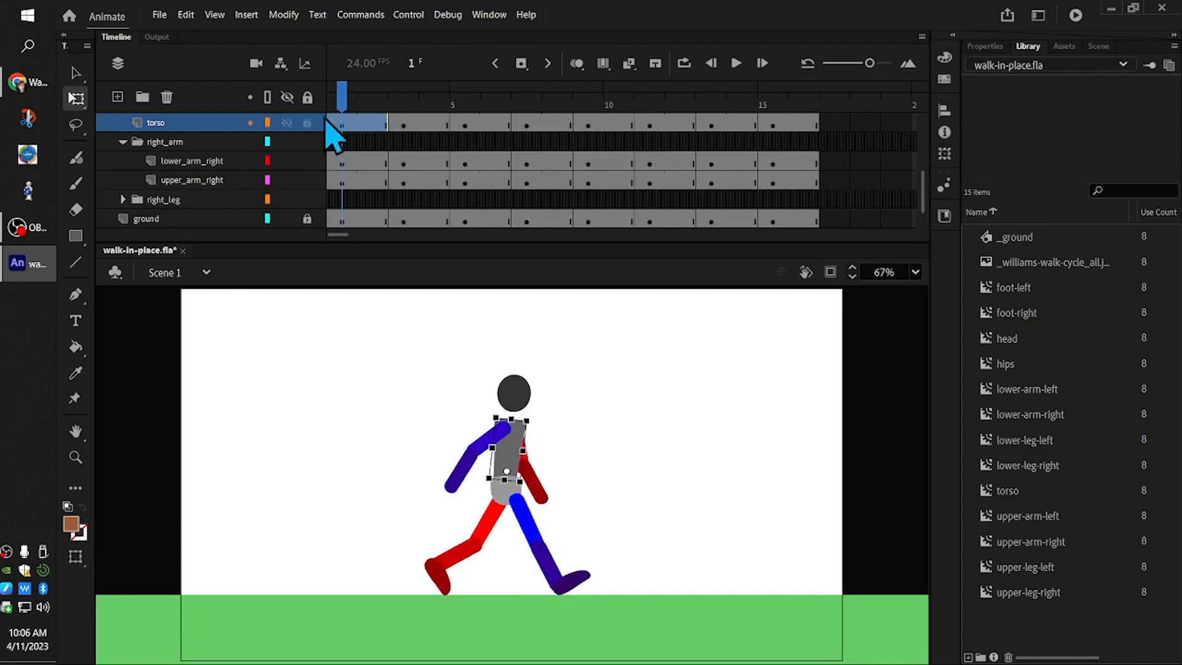
- Play the corrected walk cycle through to frame 16 and preview the movie
left_click_drag(340, 94, 373, 97)
key("Return")
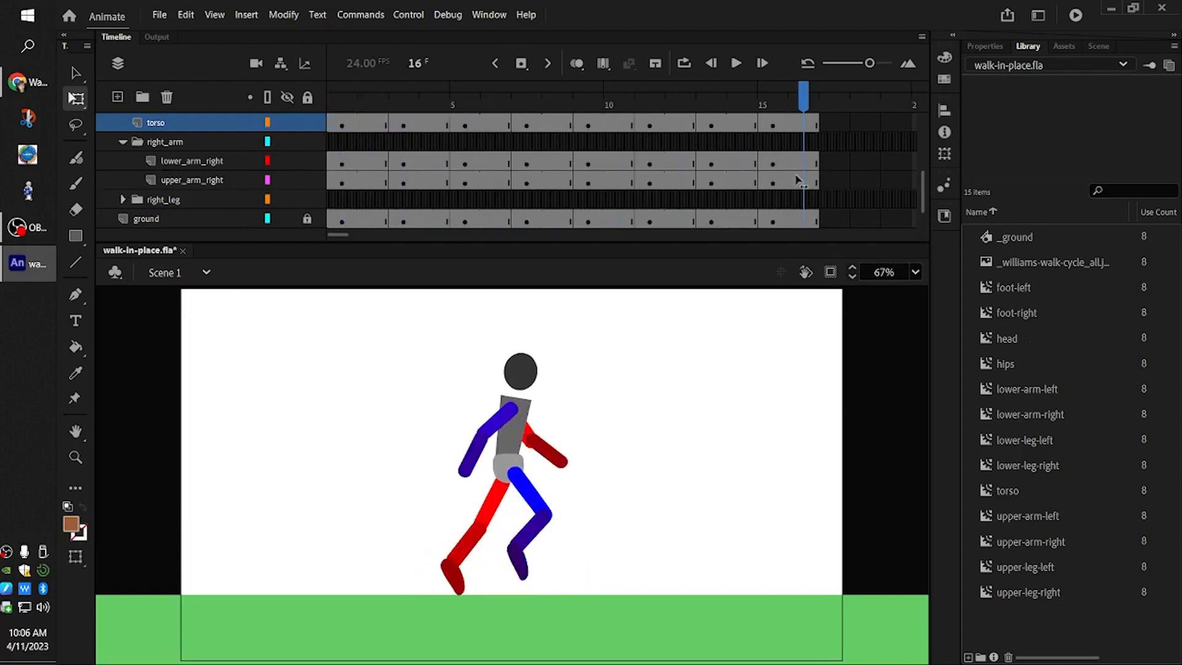
left_click(1076, 16)
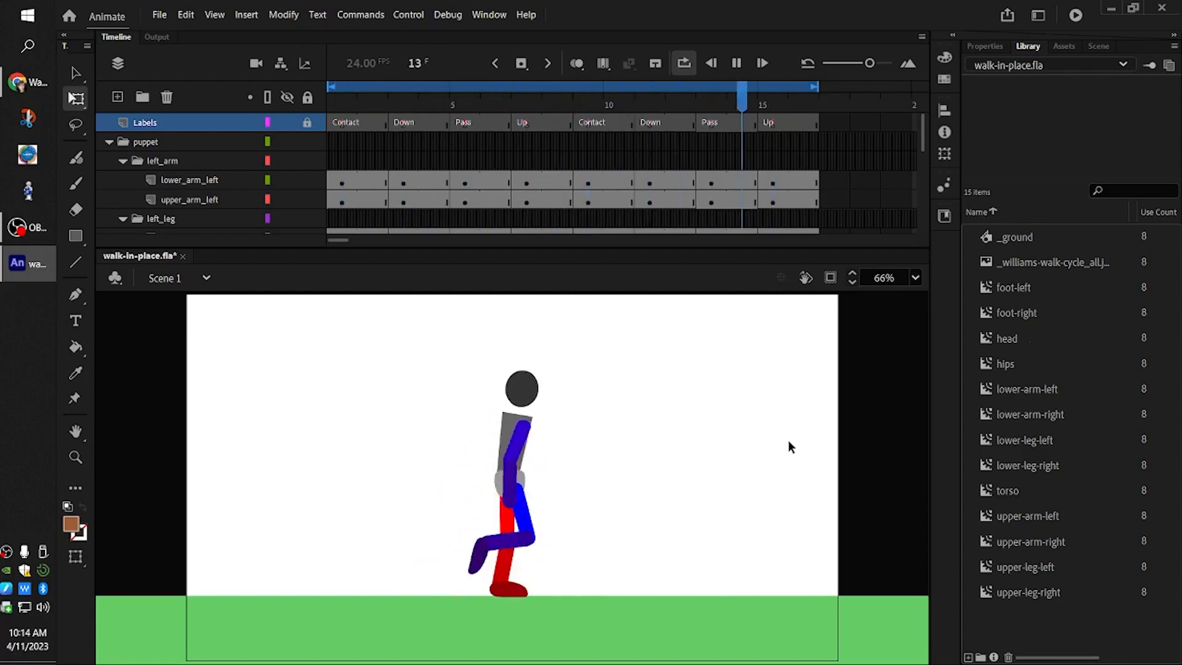
- Stop the looping playback at frame 8, return to frame 1 and look over the layer stack
left_click(571, 157)
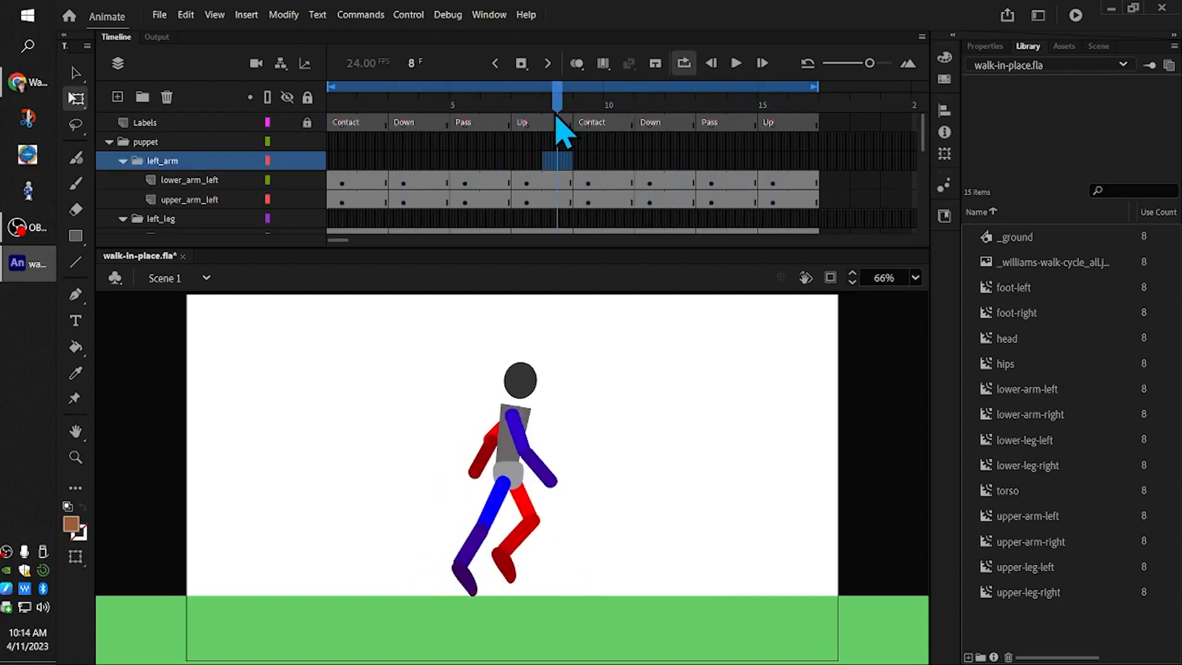
left_click_drag(557, 107, 343, 110)
scroll(247, 188, "down", 3)
scroll(248, 191, "down", 3)
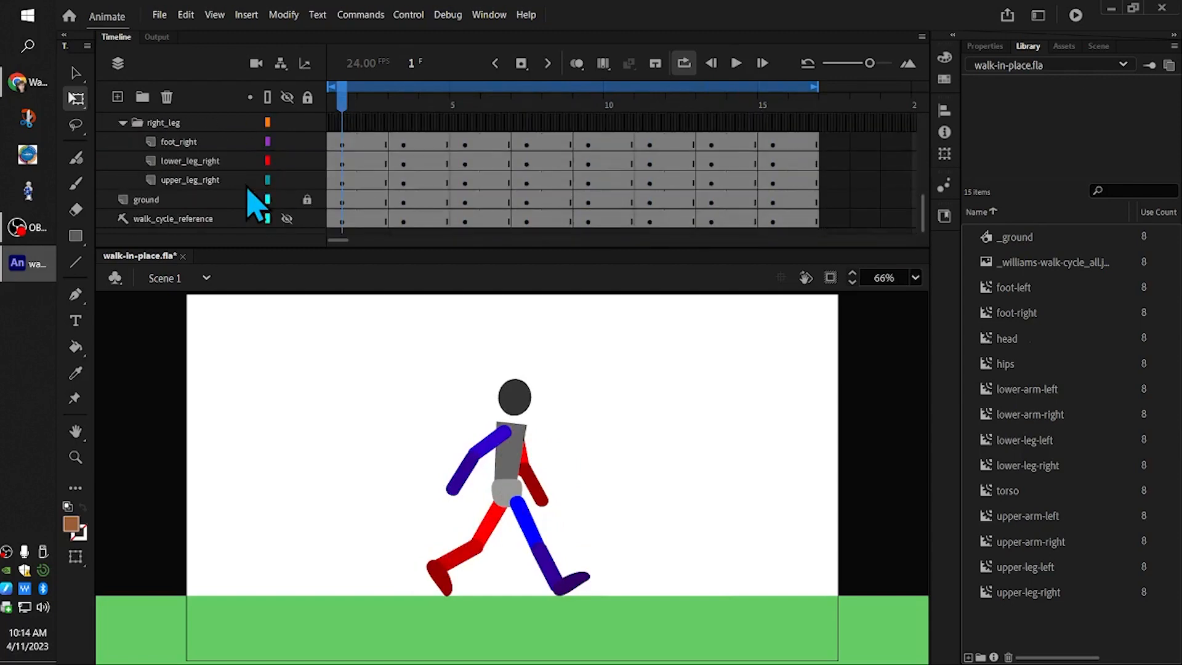
left_click(213, 220)
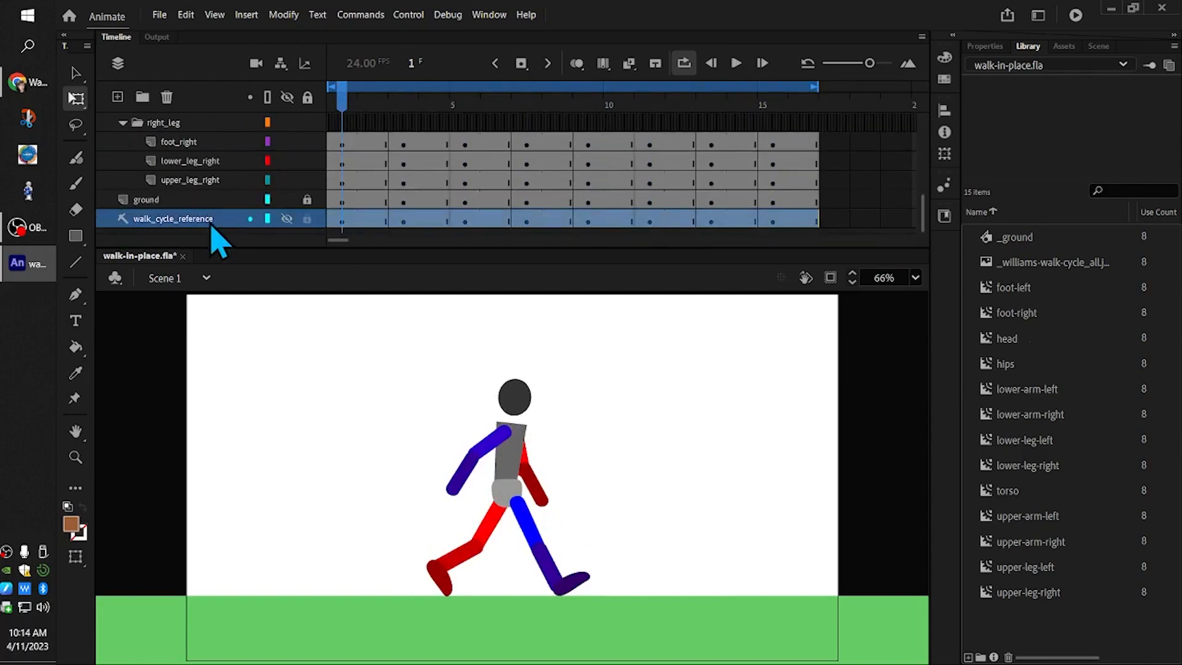
scroll(379, 142, "up", 6)
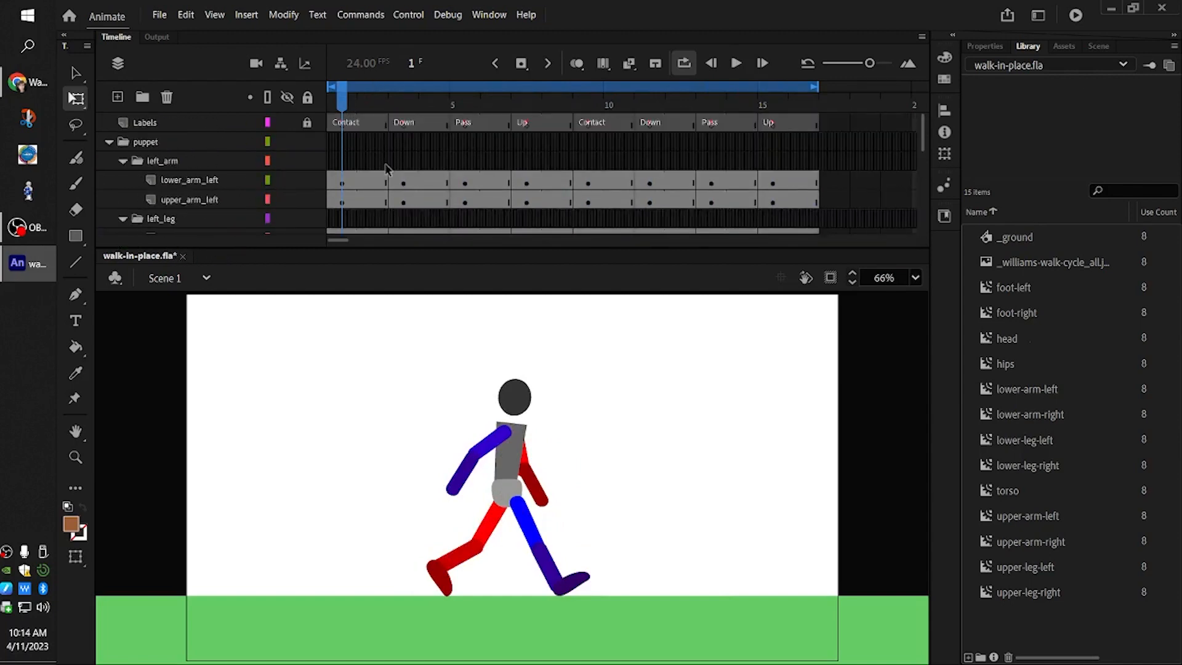
left_click_drag(343, 102, 316, 142)
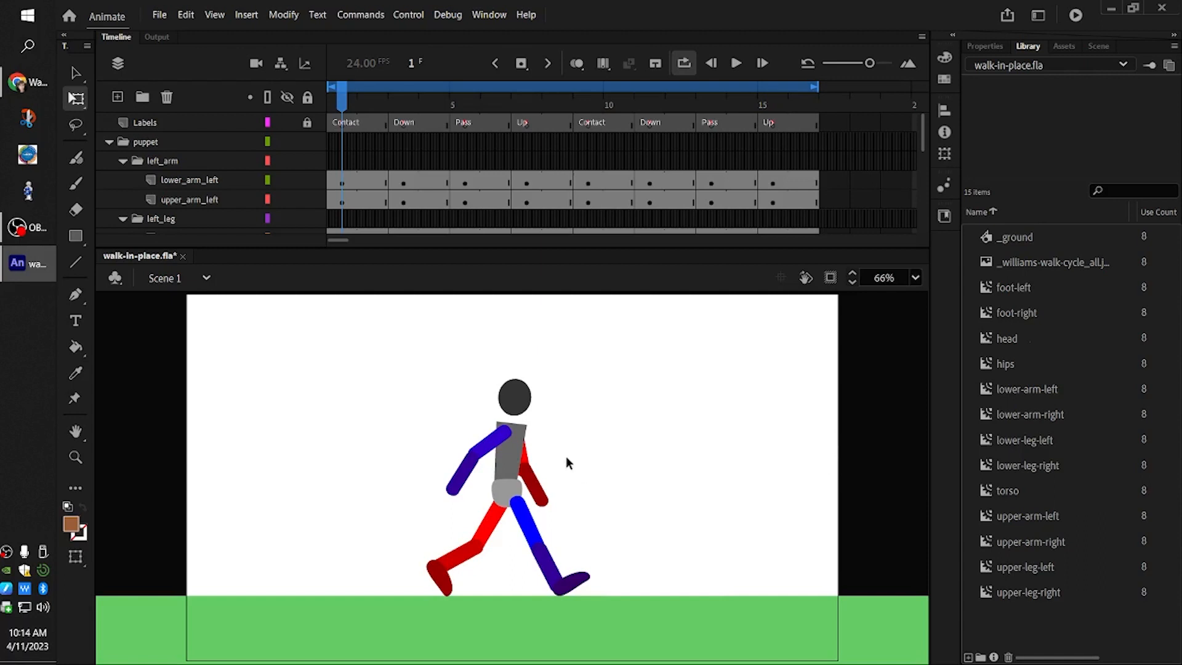
- Turn the walk_cycle_reference guide back into a normal layer and make it visible
scroll(146, 179, "down", 5)
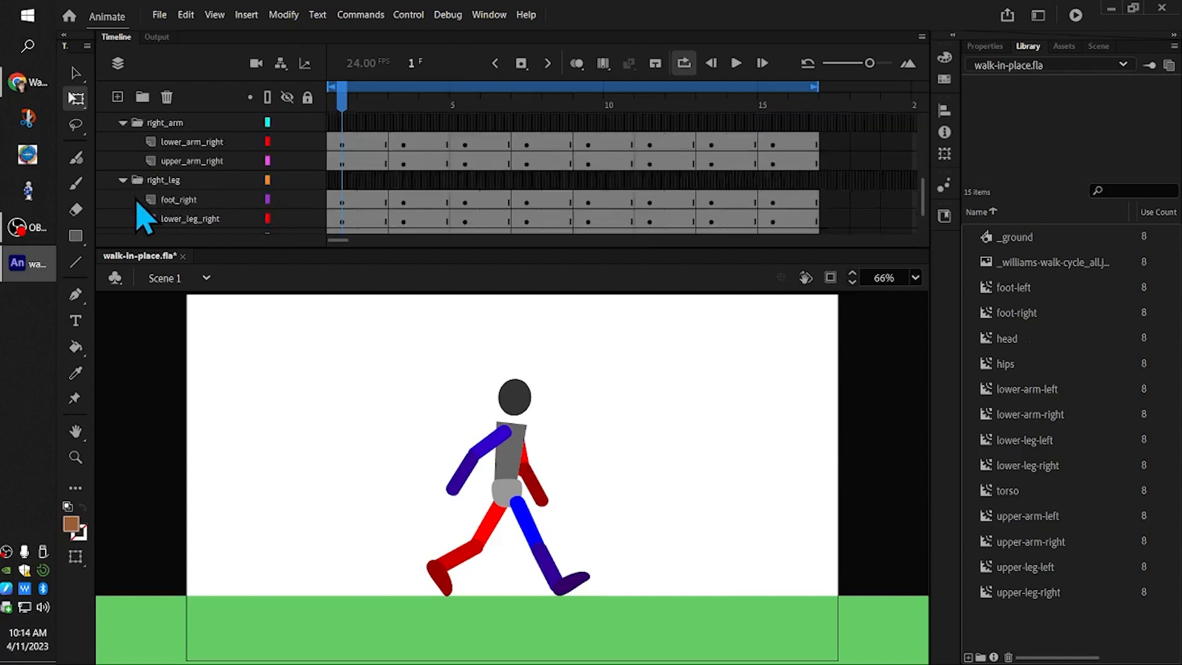
left_click(133, 219)
right_click(137, 220)
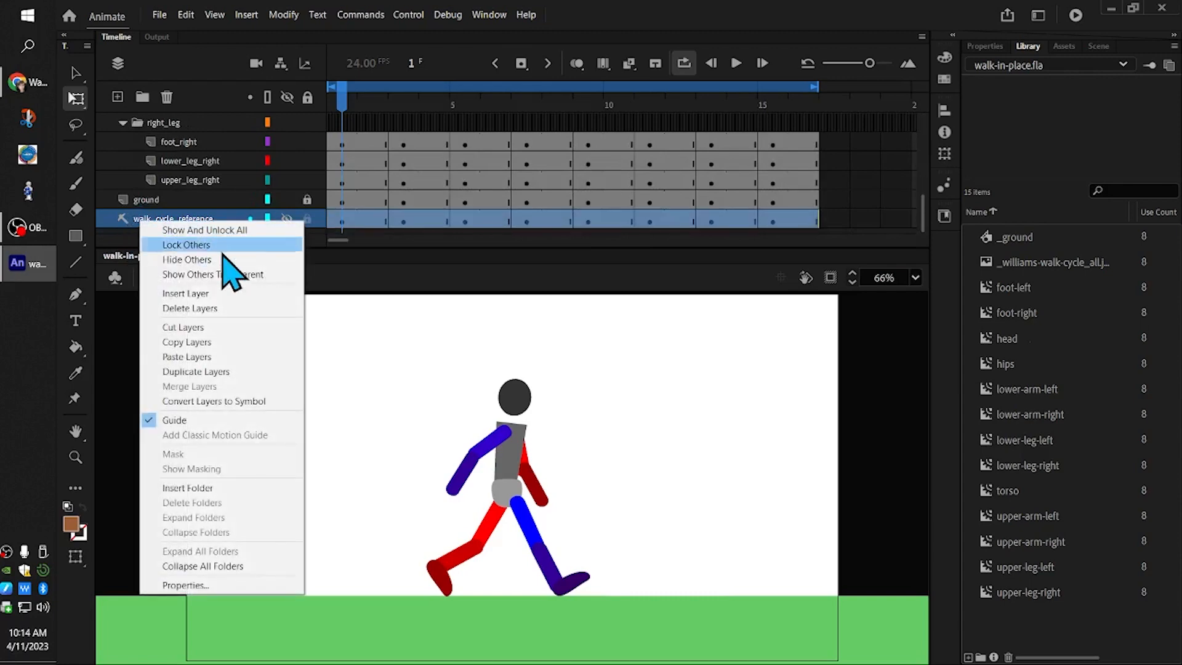
left_click(259, 419)
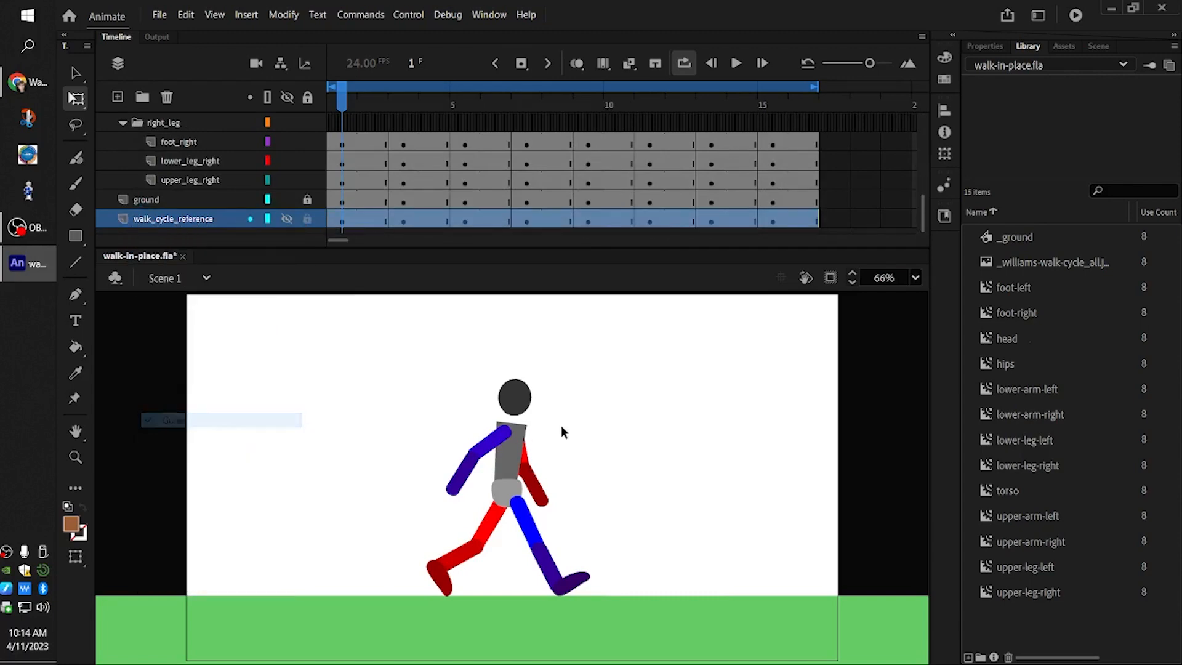
left_click(342, 220)
left_click(287, 218)
- Shrink the reference image at frame 1 and place its row of walk poses in the stage's upper-left corner
left_click_drag(742, 482, 468, 386)
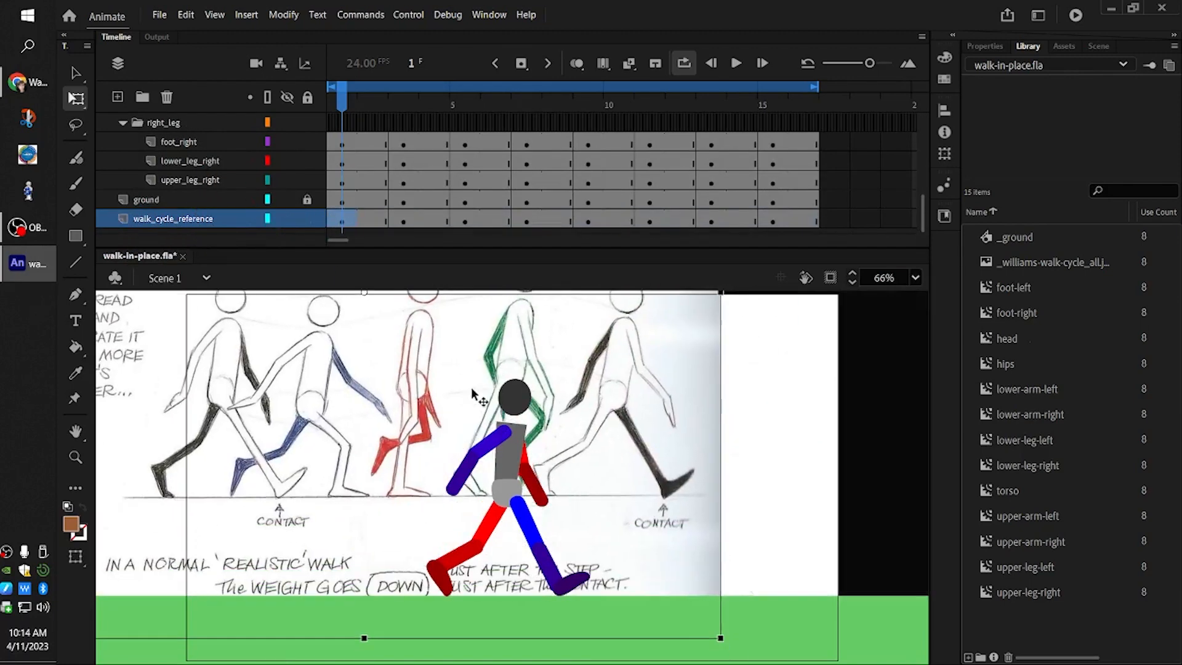
left_click_drag(720, 639, 474, 401)
left_click_drag(386, 315, 305, 405)
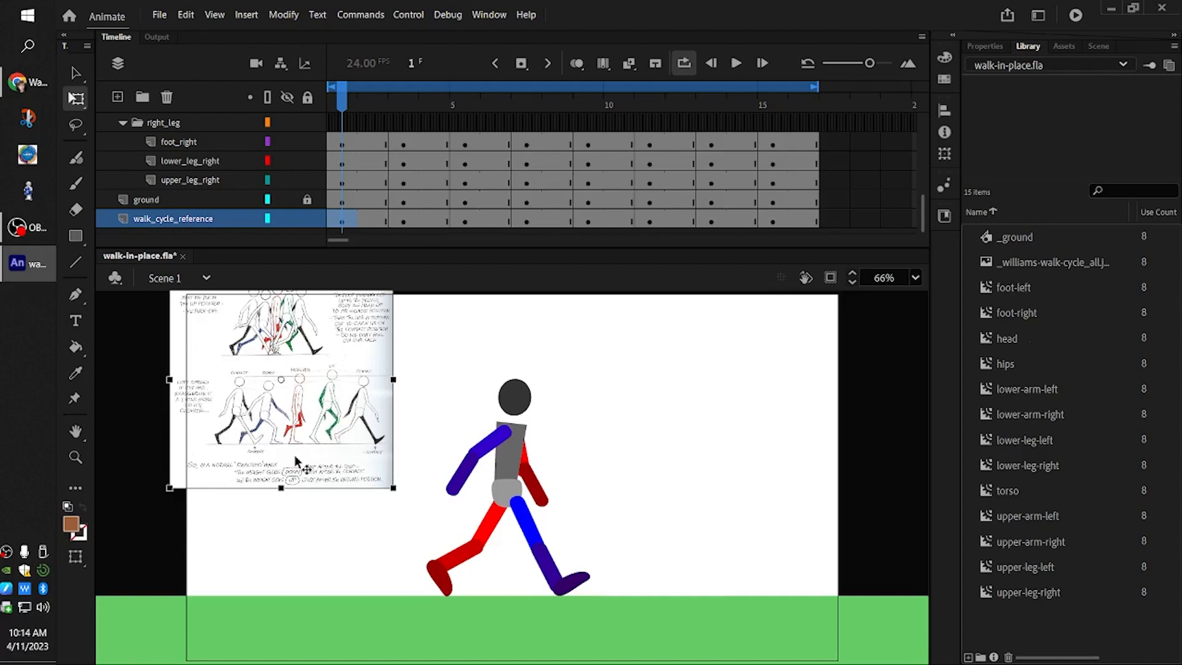
left_click(721, 391)
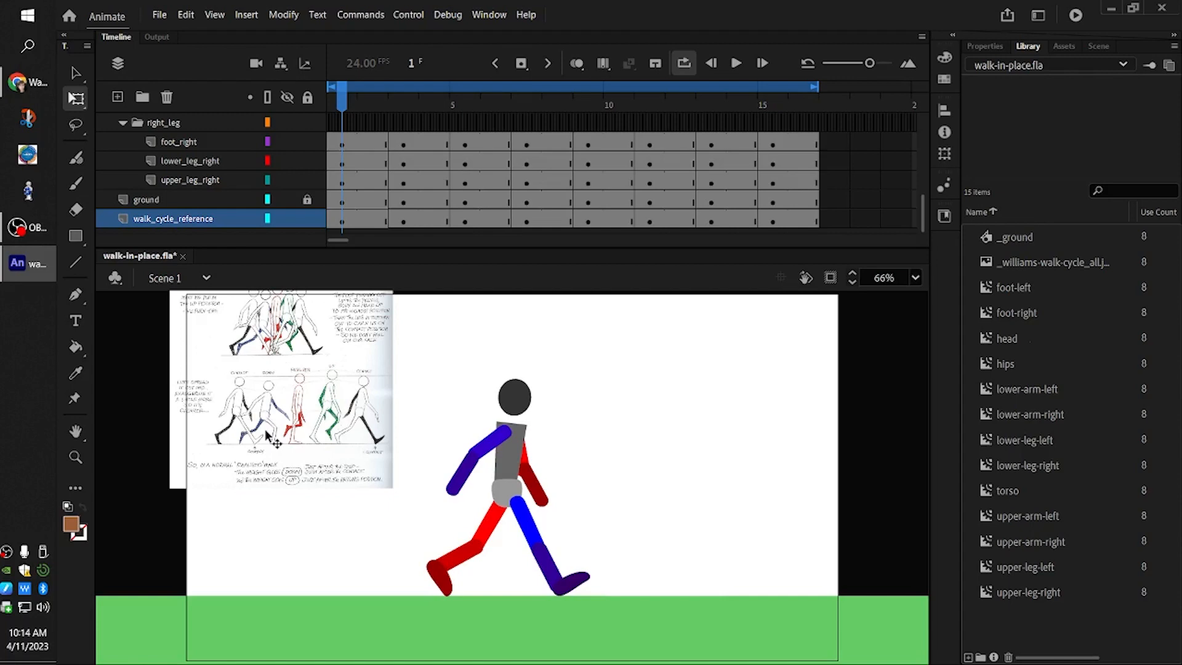
left_click_drag(265, 430, 259, 368)
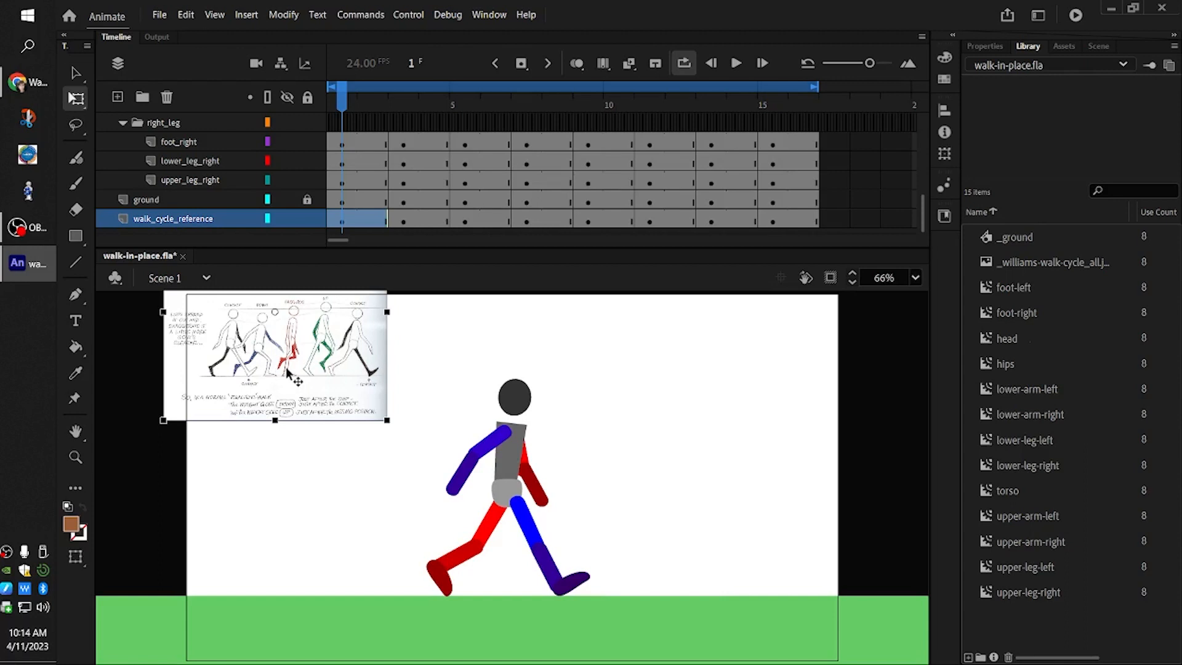
left_click_drag(272, 371, 261, 373)
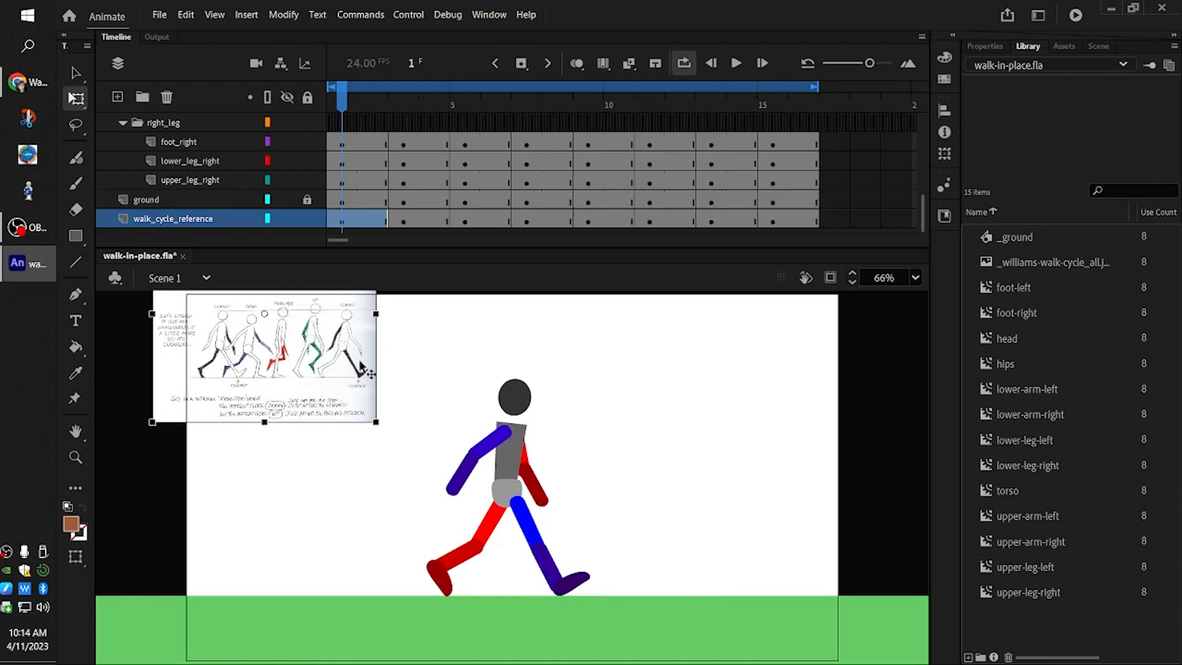
left_click(398, 346)
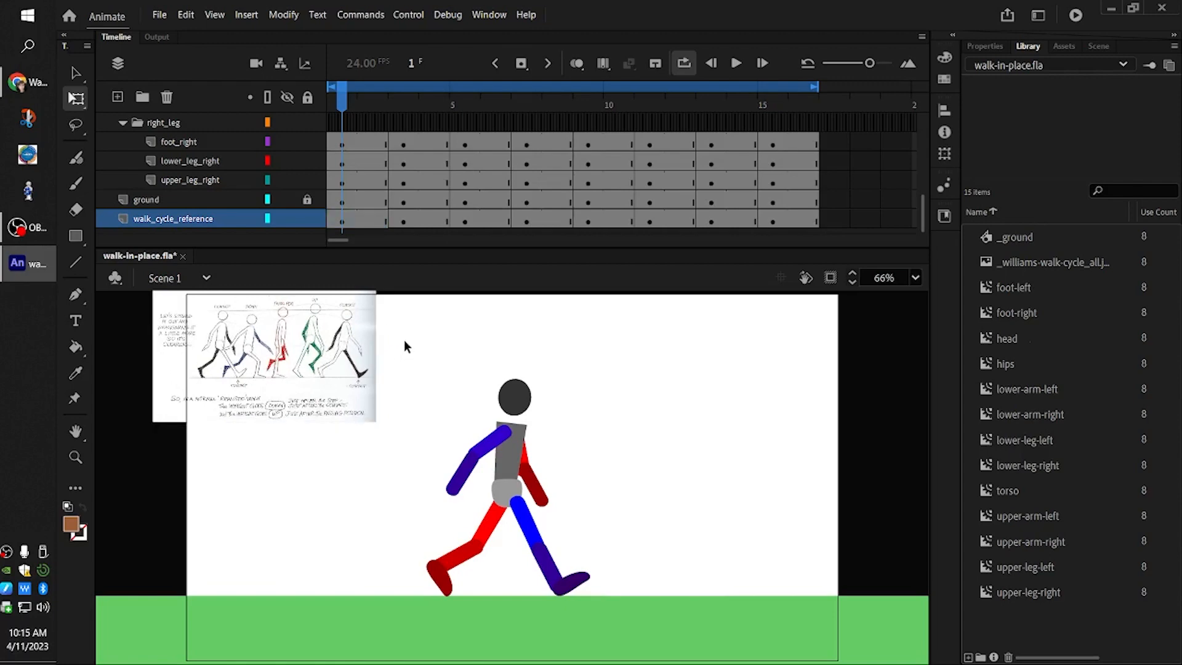